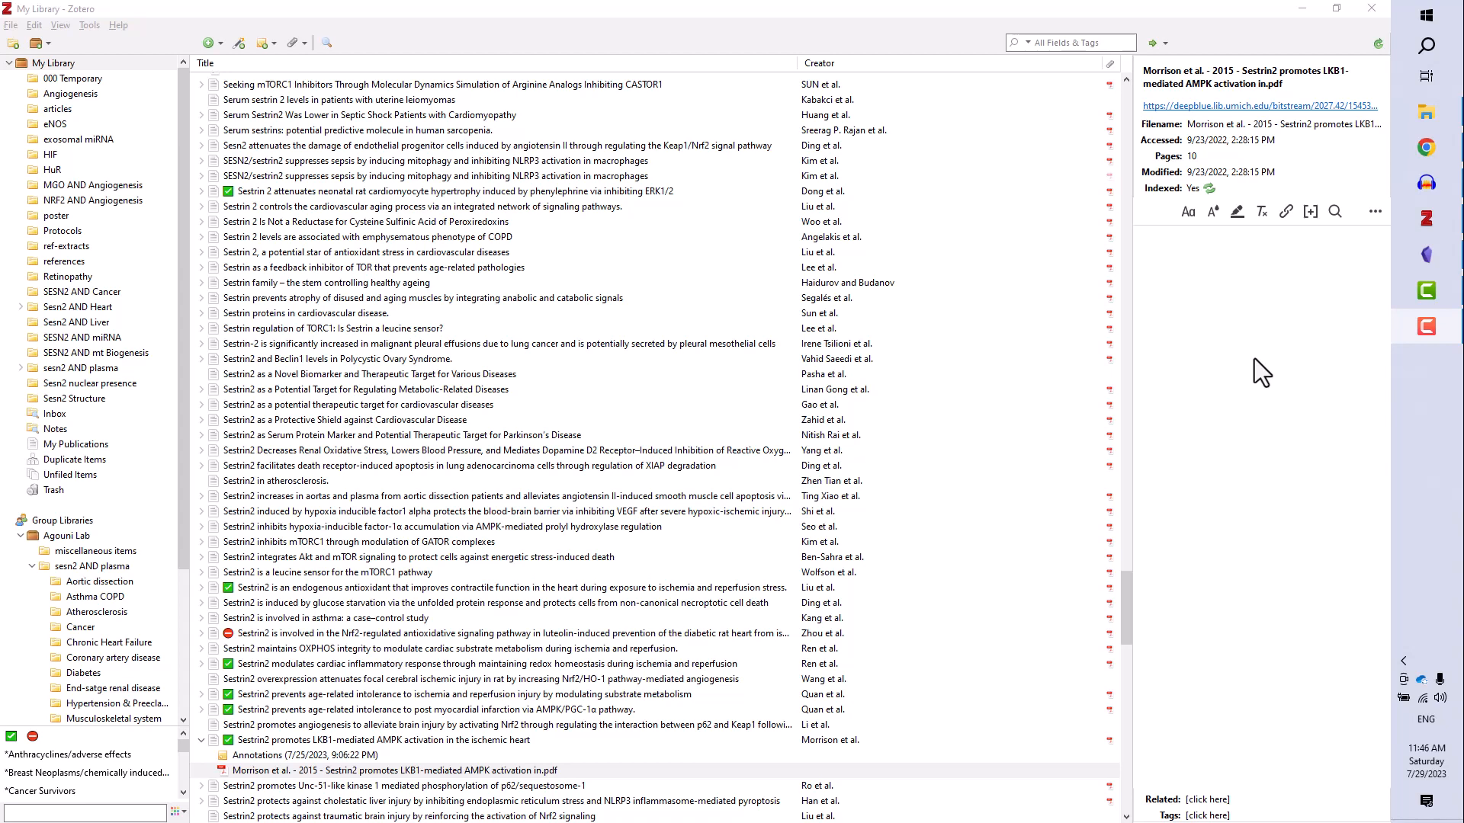
# Switch to Chrome and open the latest Better BibTeX for Zotero release from the plugin's installation page
pyautogui.click(1443, 158)
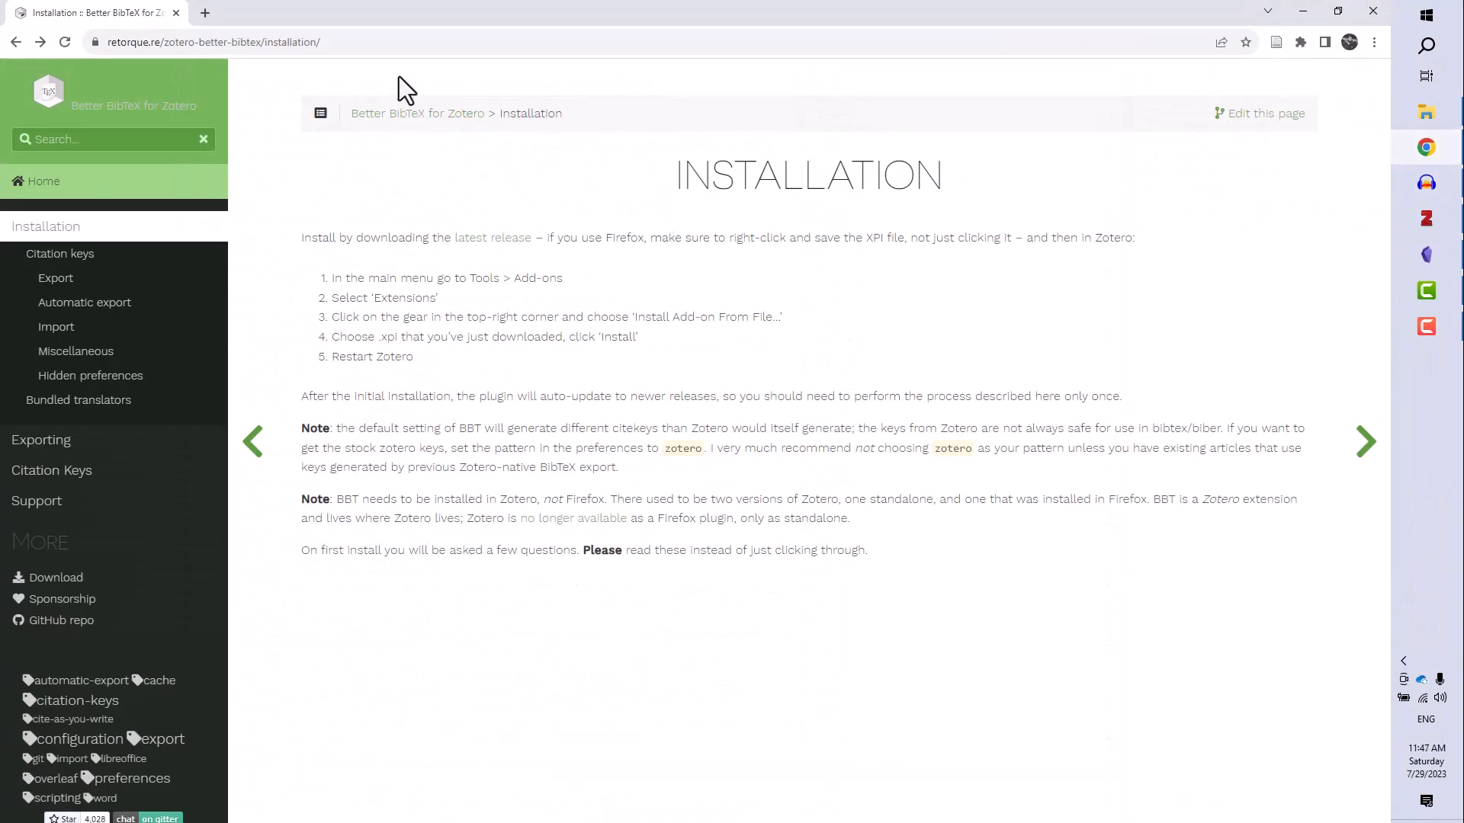
pyautogui.click(387, 43)
pyautogui.click(486, 199)
pyautogui.click(494, 240)
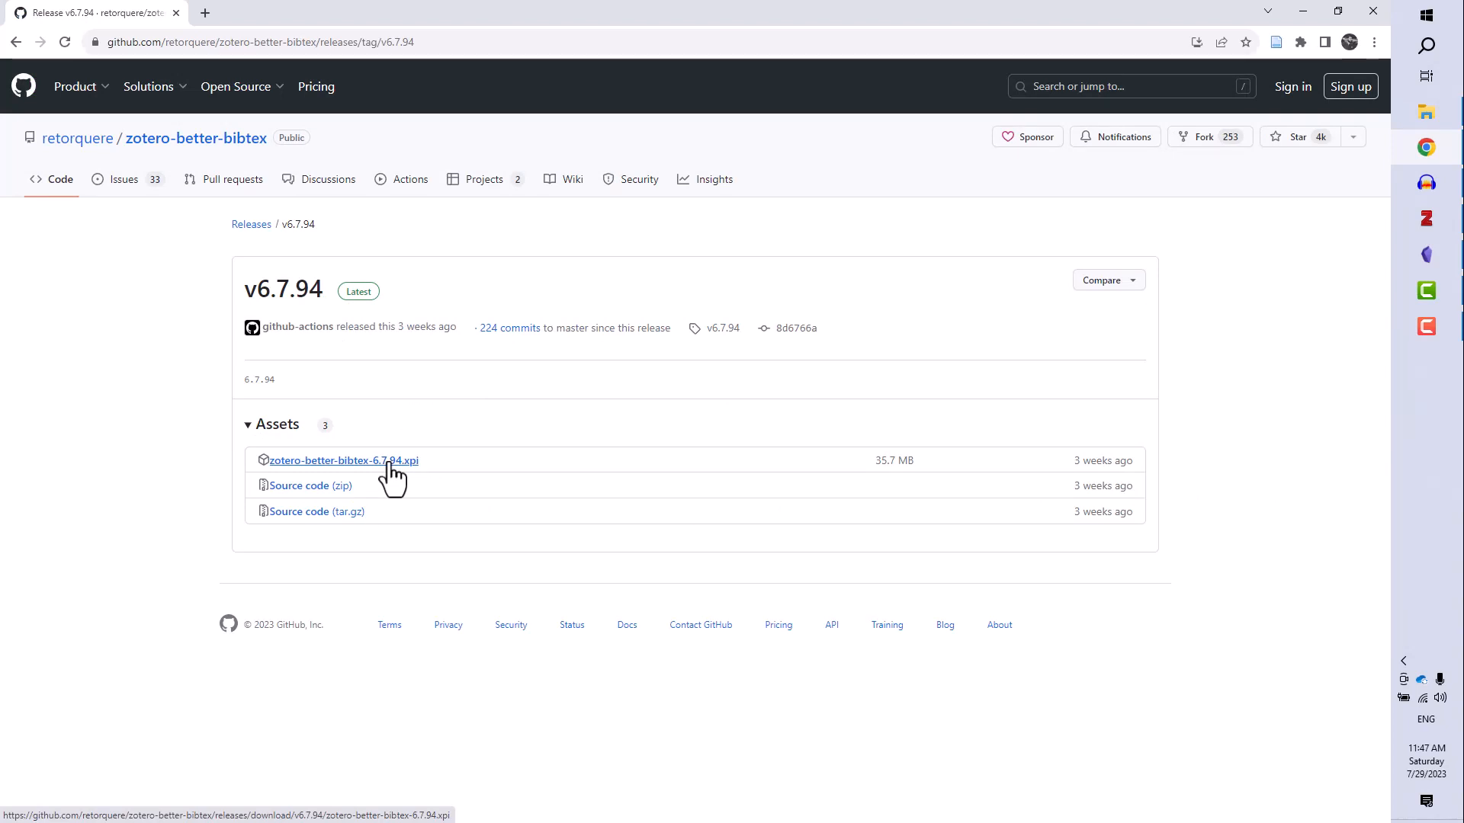
# Bring up the download of zotero-better-bibtex-6.7.94.xpi, dismiss it without saving, and return to Zotero
pyautogui.click(390, 462)
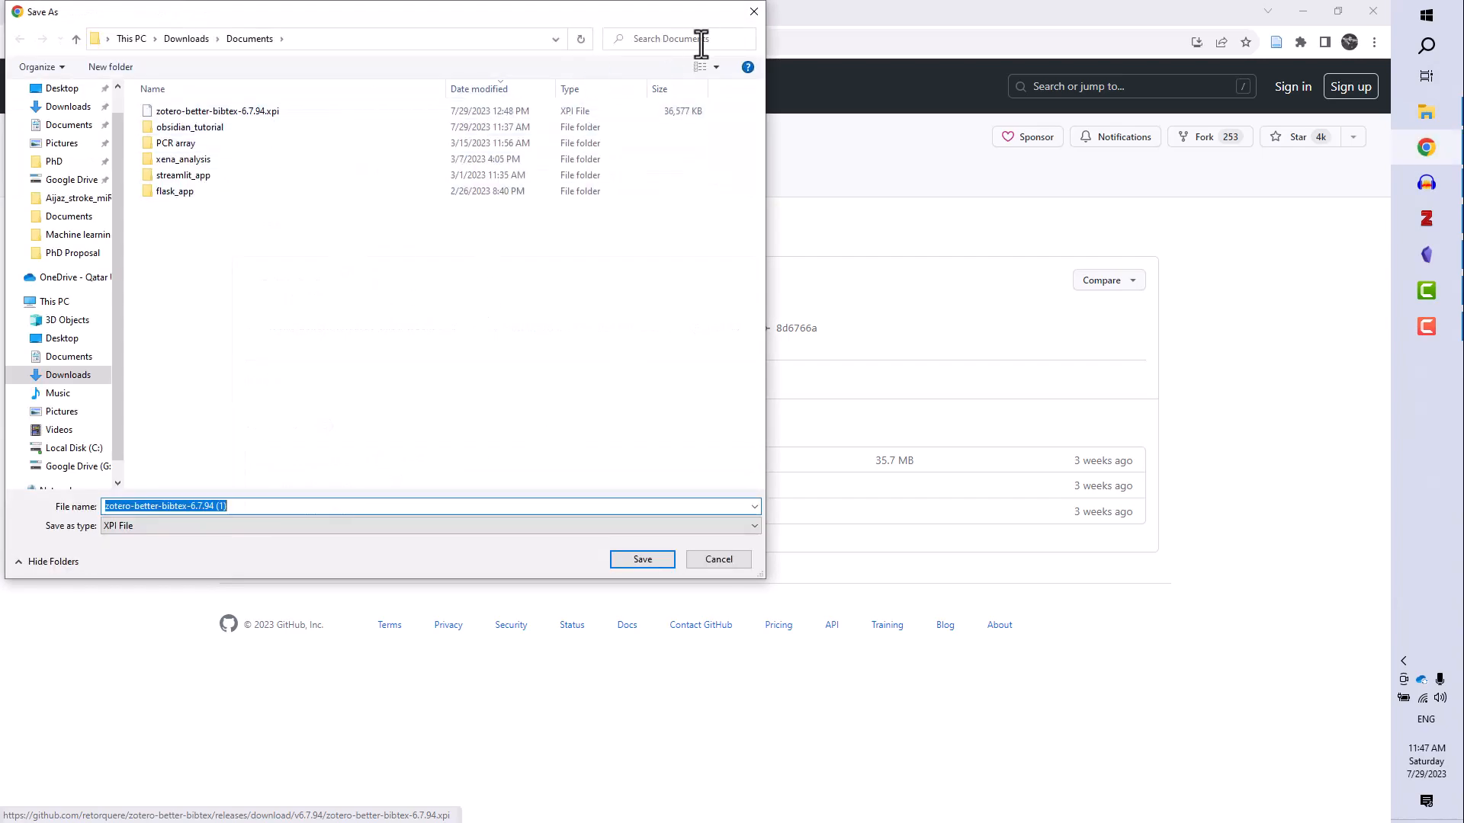
pyautogui.click(753, 13)
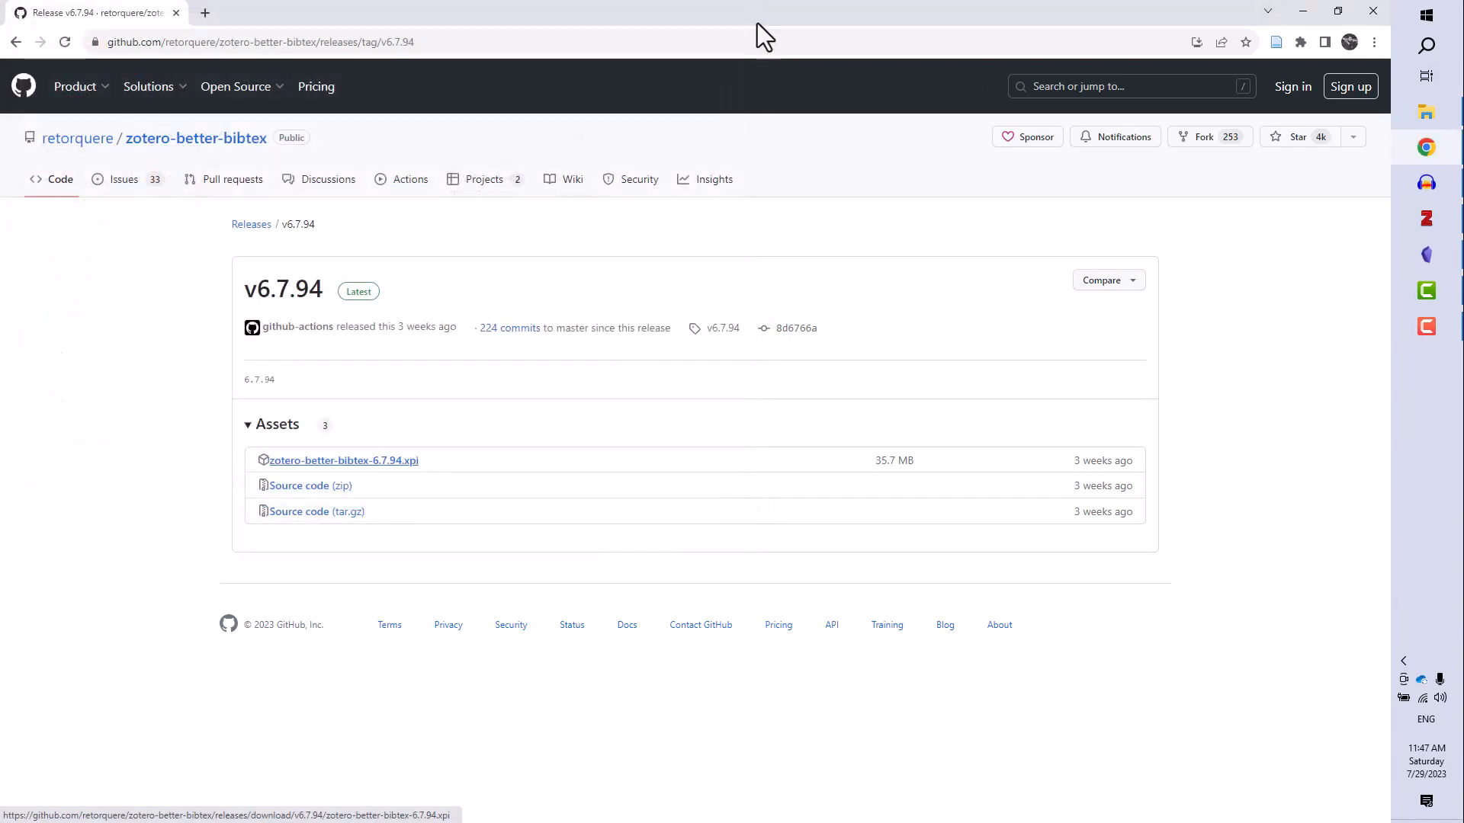
pyautogui.click(1303, 11)
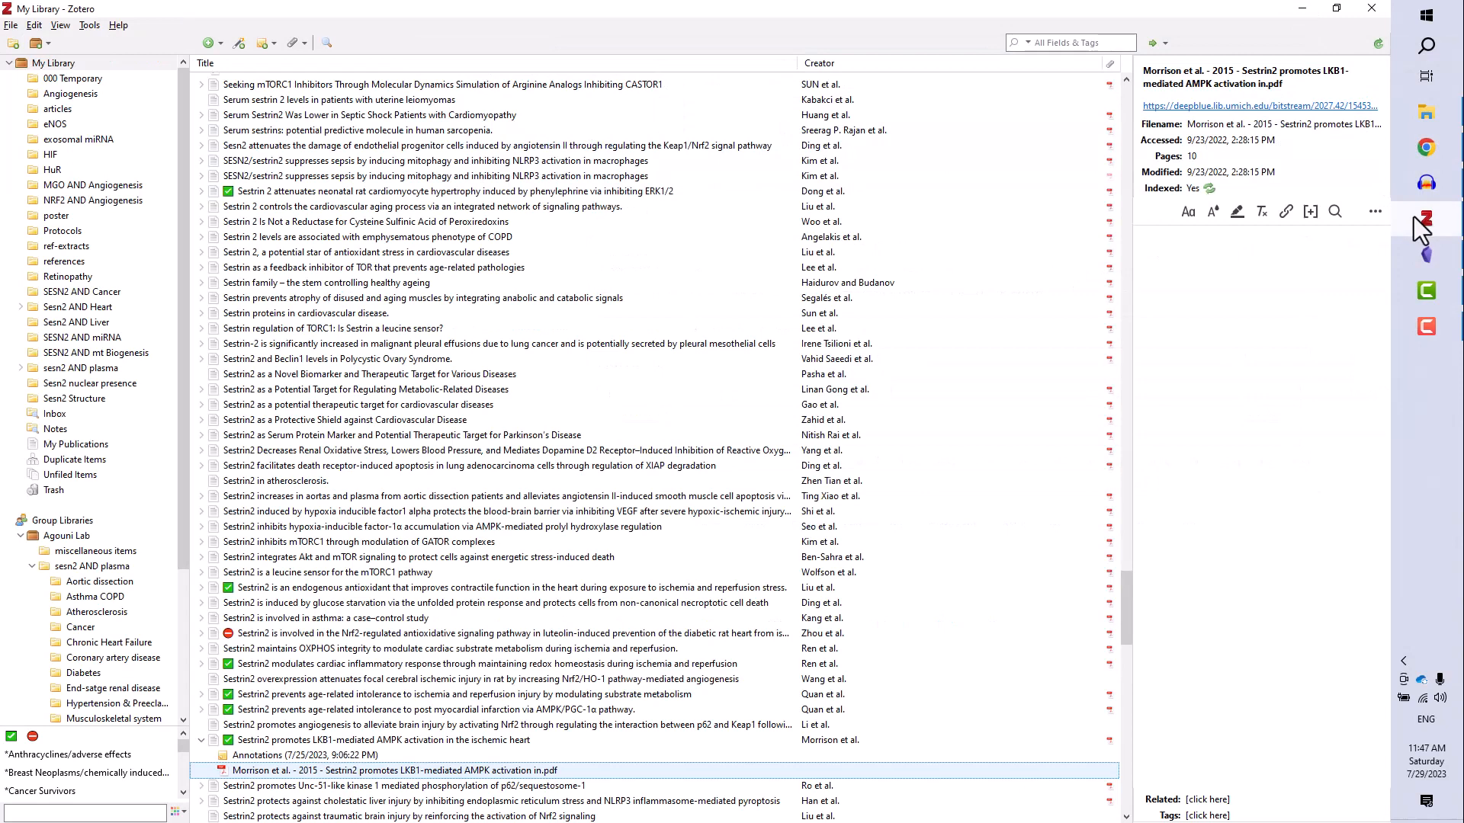
# Open Zotero's Add-ons Manager and locate zotero-better-bibtex-6.7.94.xpi in the Downloads folder in File Explorer
pyautogui.click(85, 24)
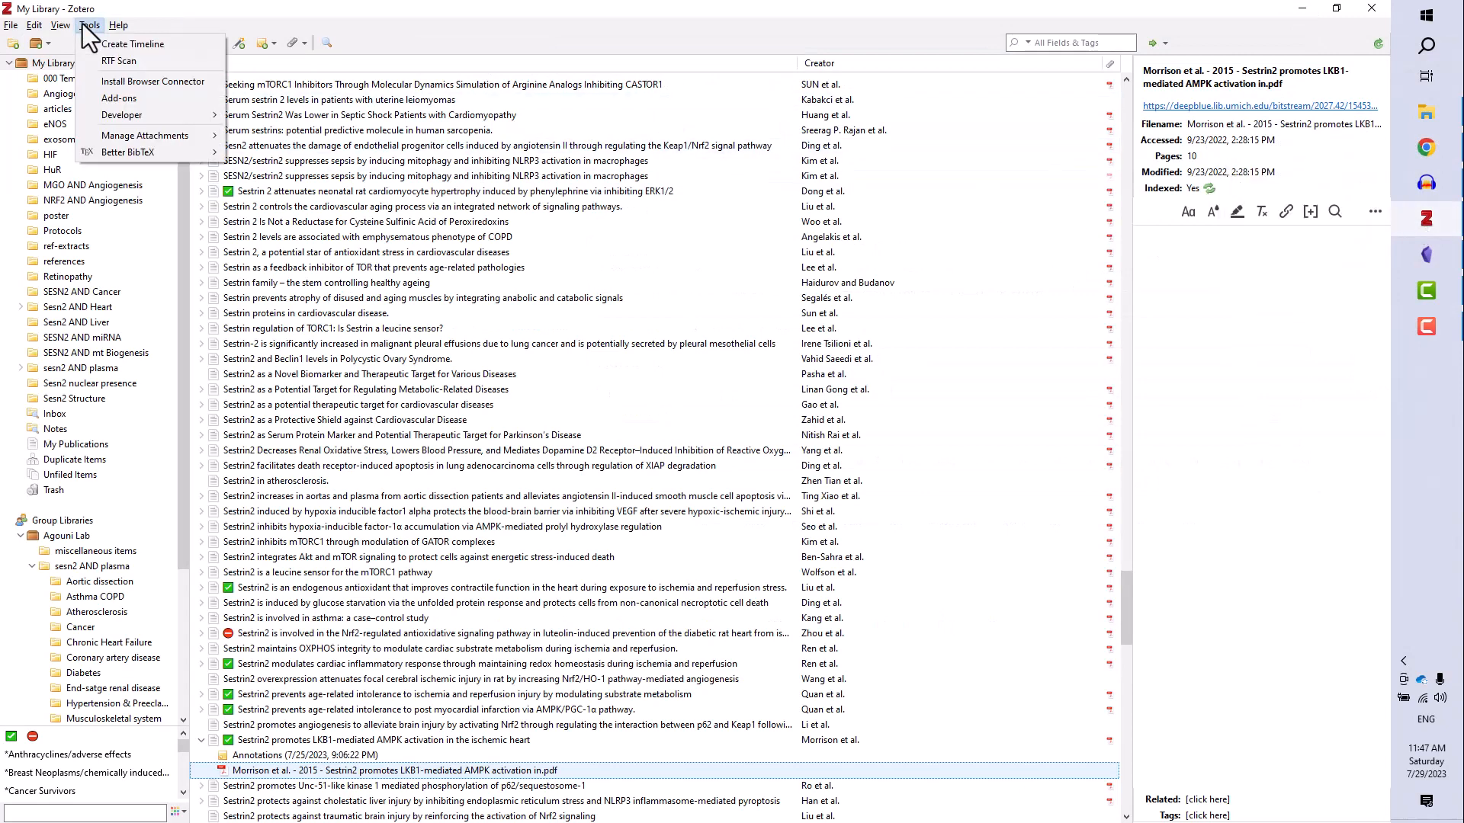
pyautogui.click(106, 96)
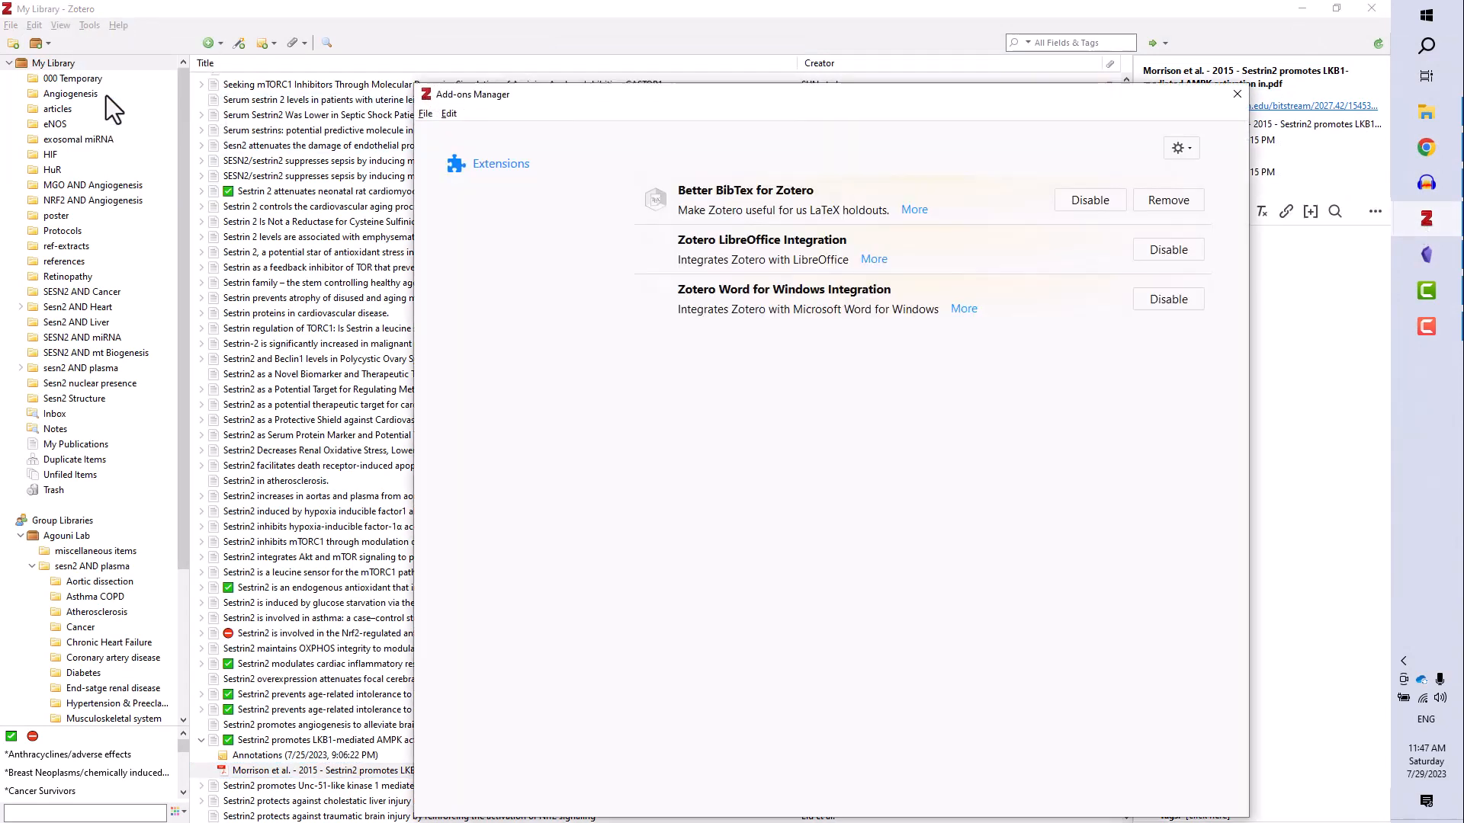
pyautogui.click(1426, 112)
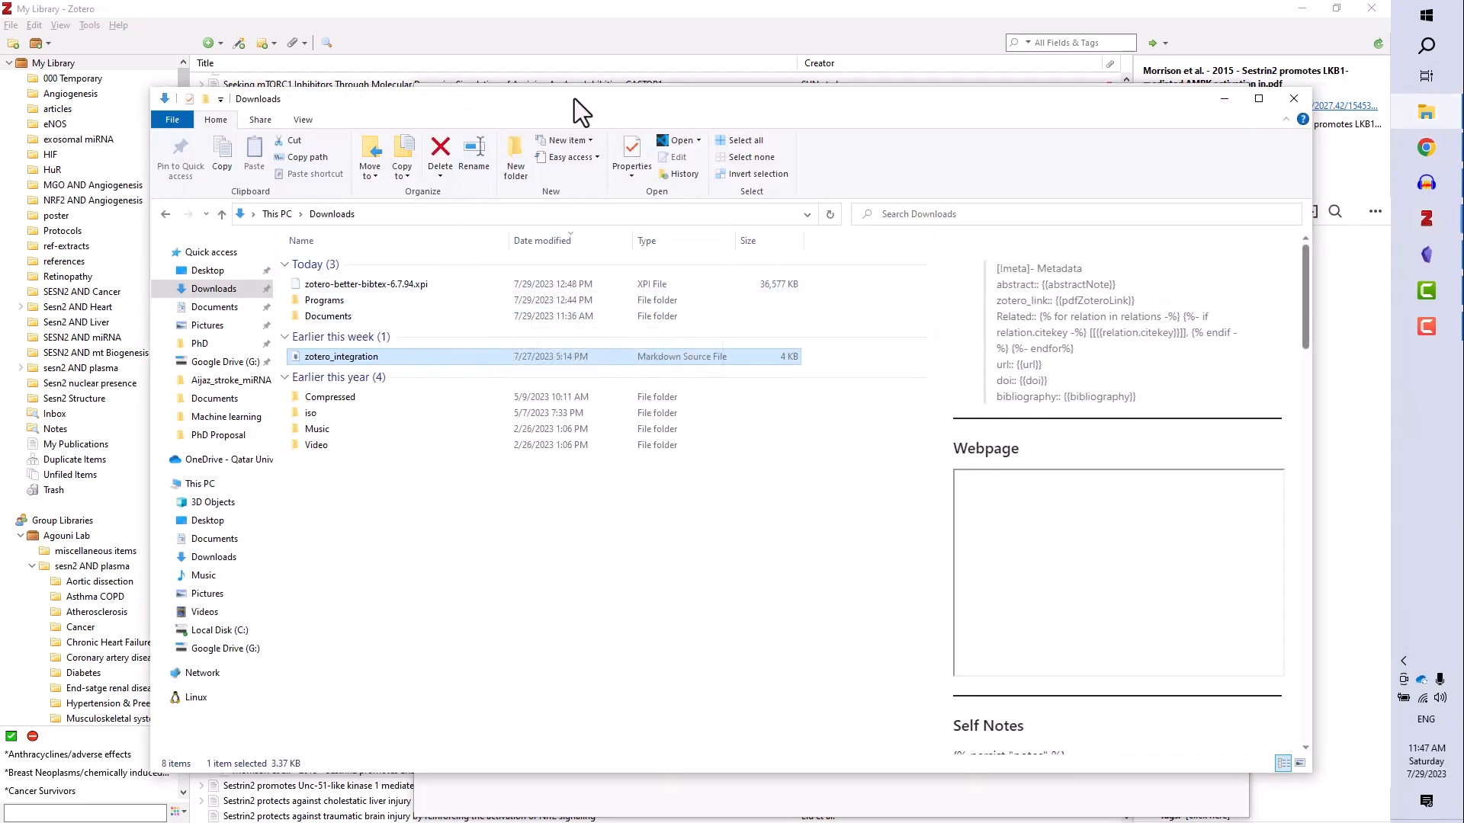
pyautogui.moveTo(574, 98); pyautogui.dragTo(1276, 360)
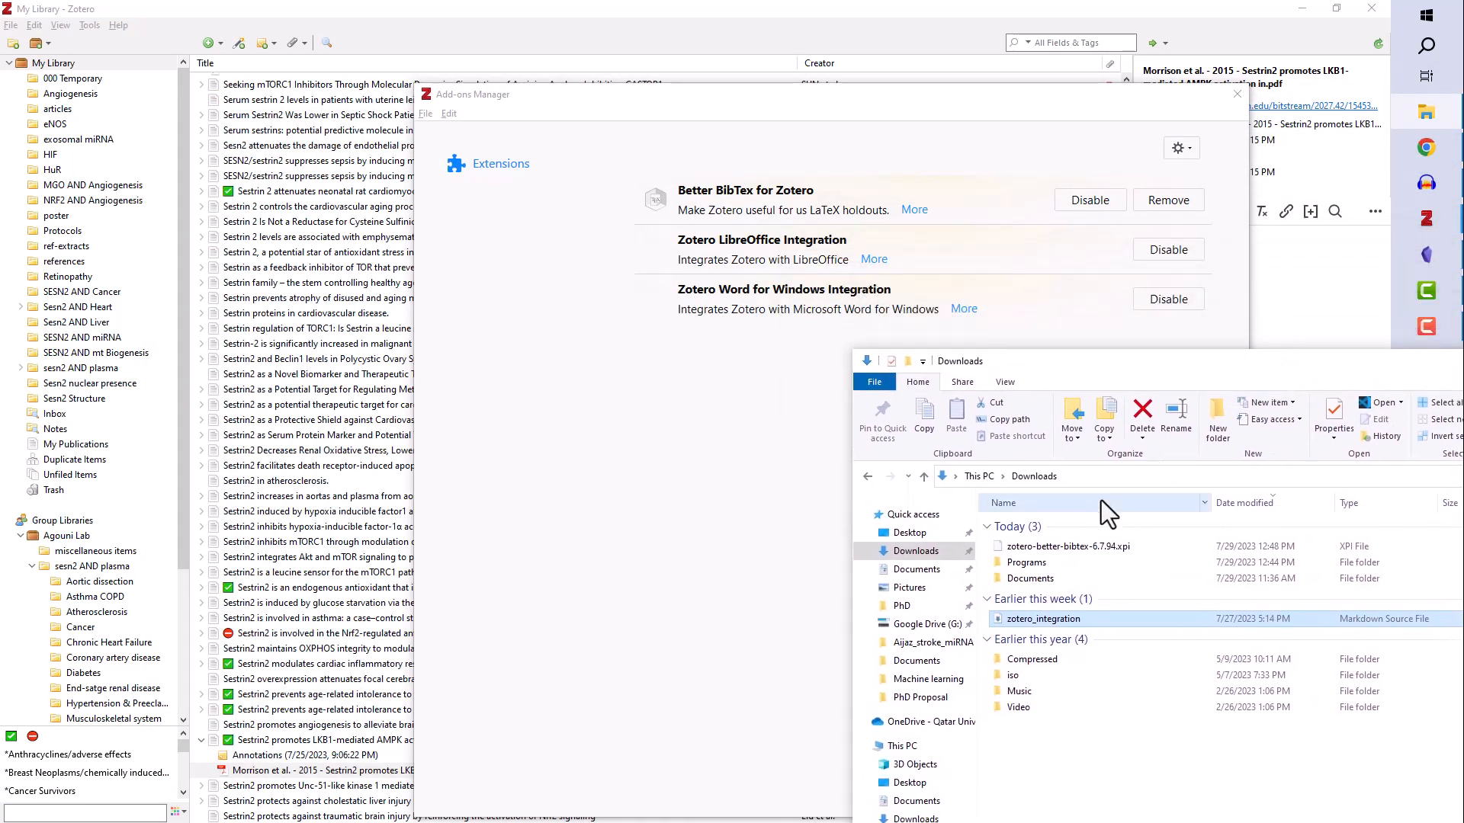
pyautogui.moveTo(1098, 546); pyautogui.dragTo(1033, 550)
# Install the Zotero add-on from the file zotero-better-bibtex-6.7.94.xpi in the Downloads folder
pyautogui.click(1186, 160)
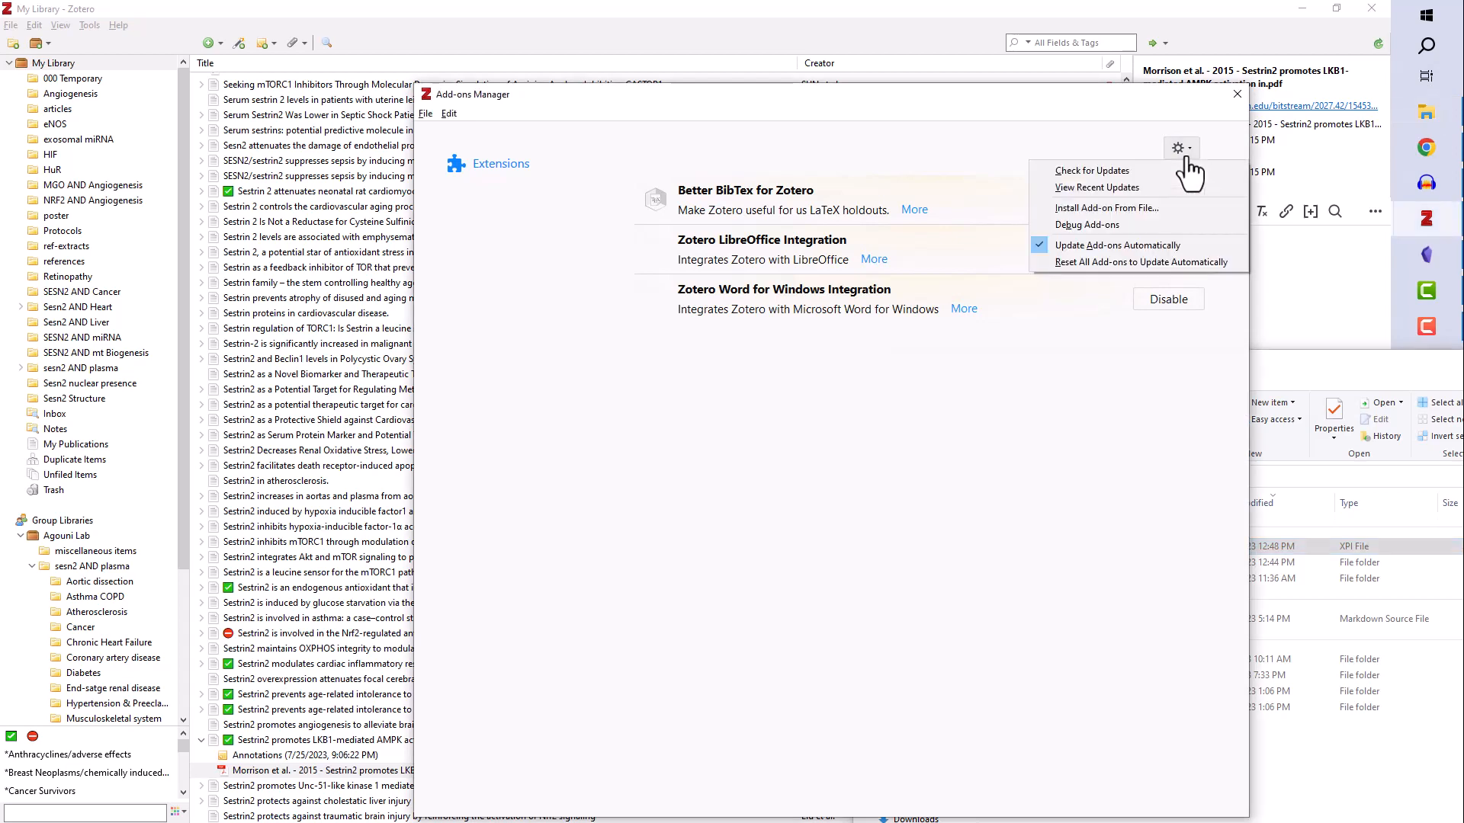
pyautogui.click(1186, 208)
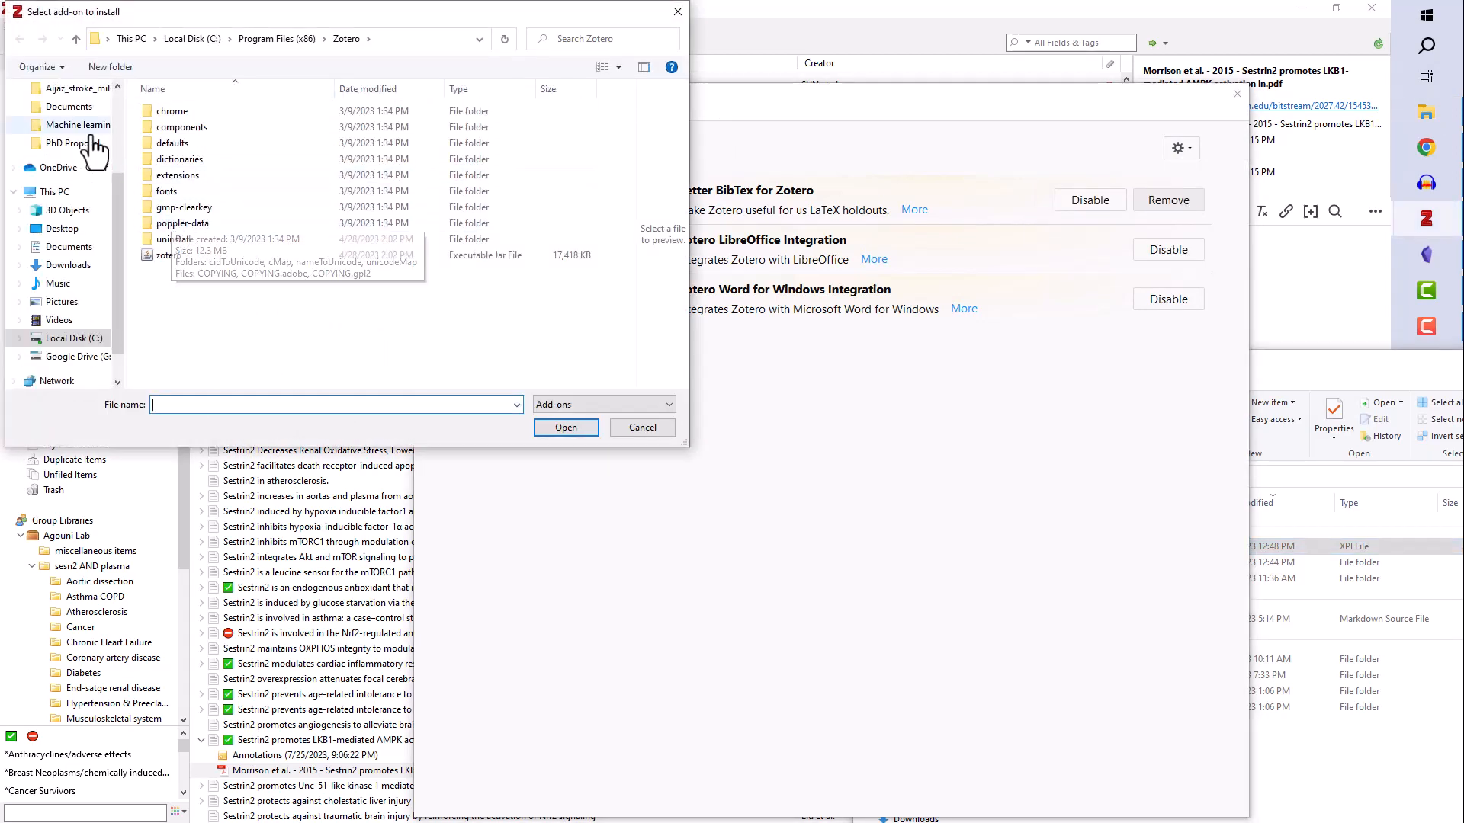
pyautogui.scroll(2, 93, 145)
pyautogui.scroll(2, 92, 148)
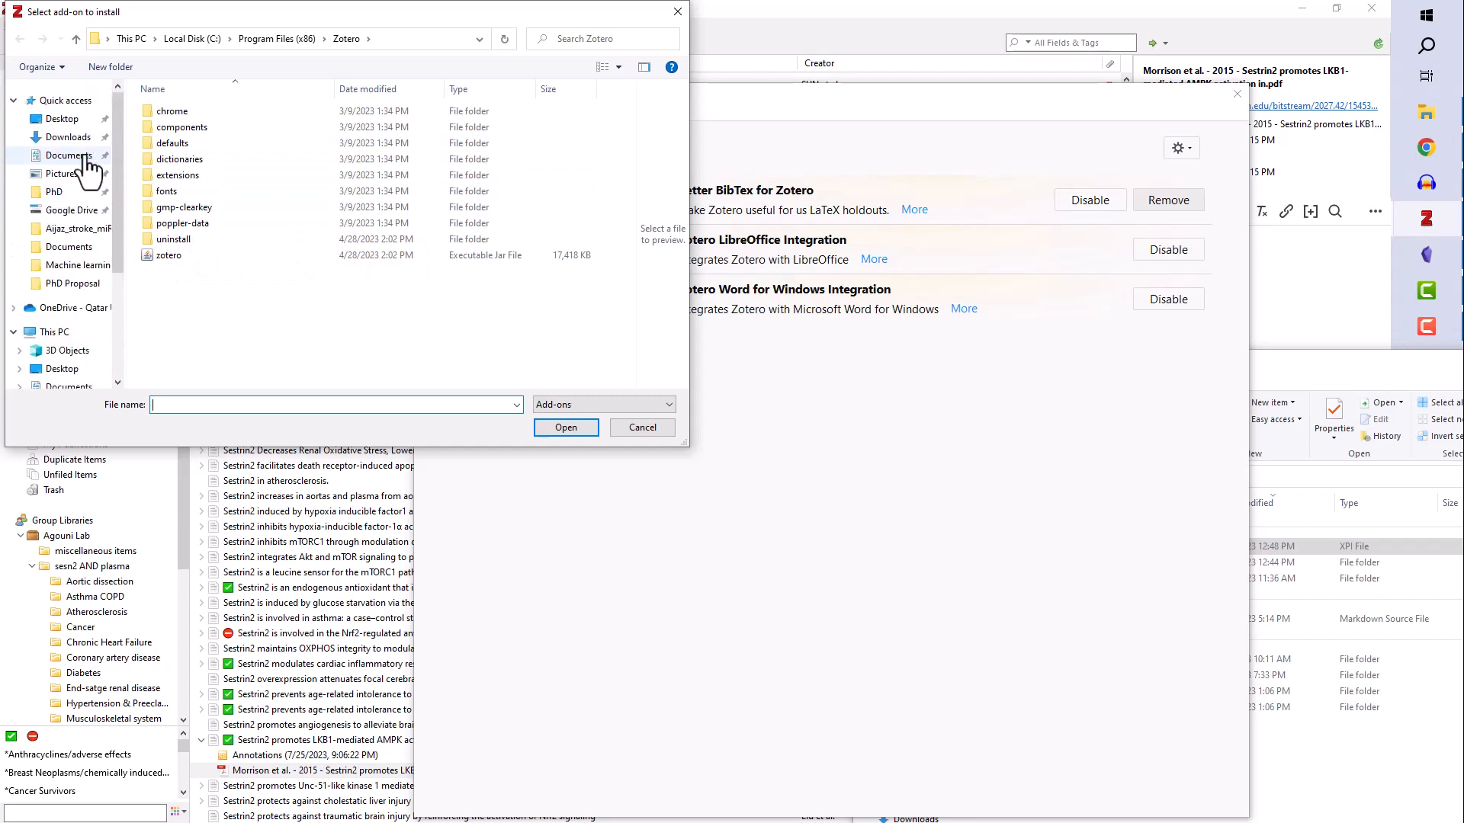
pyautogui.click(73, 137)
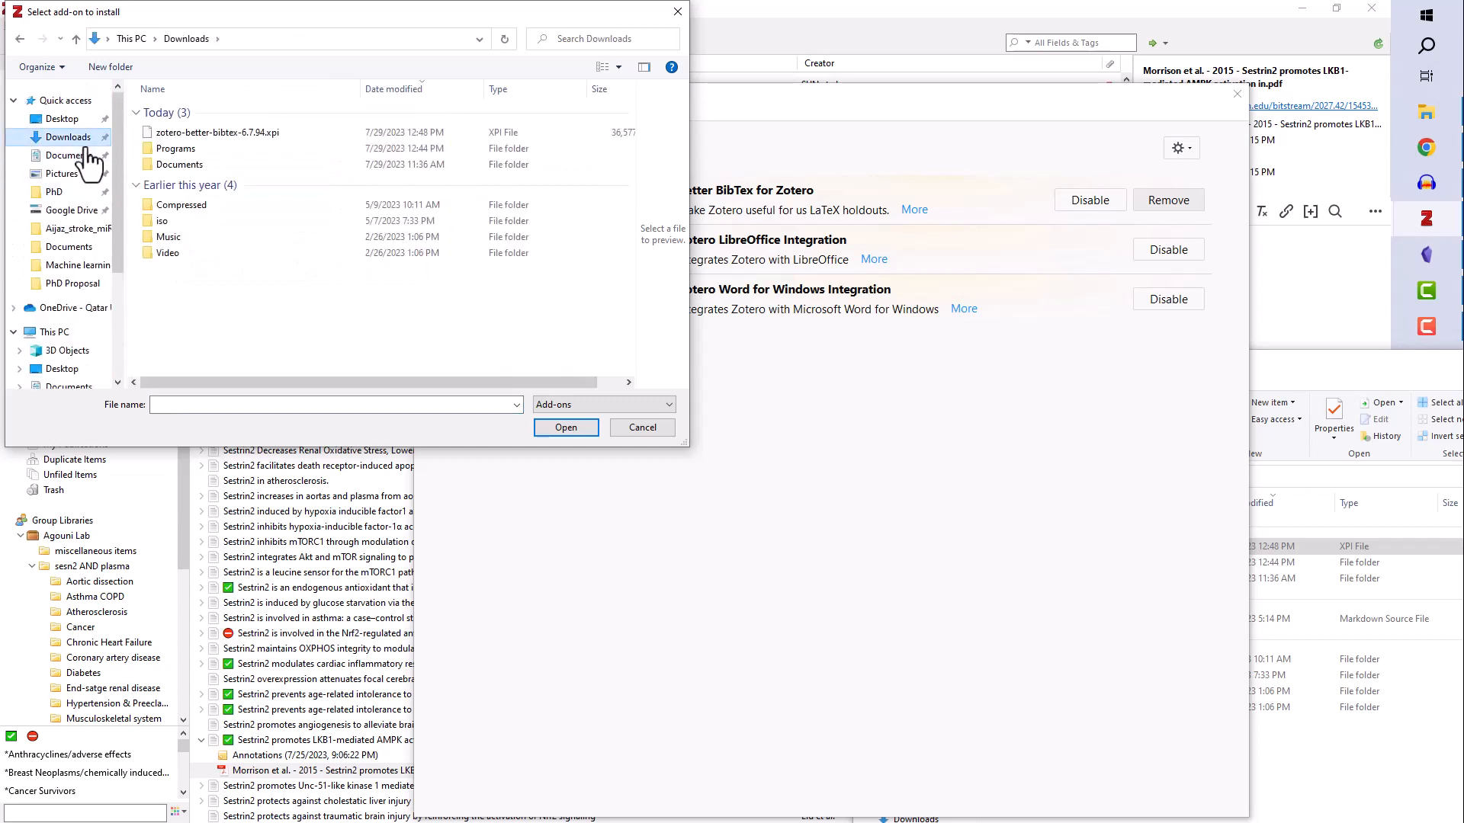
pyautogui.click(200, 134)
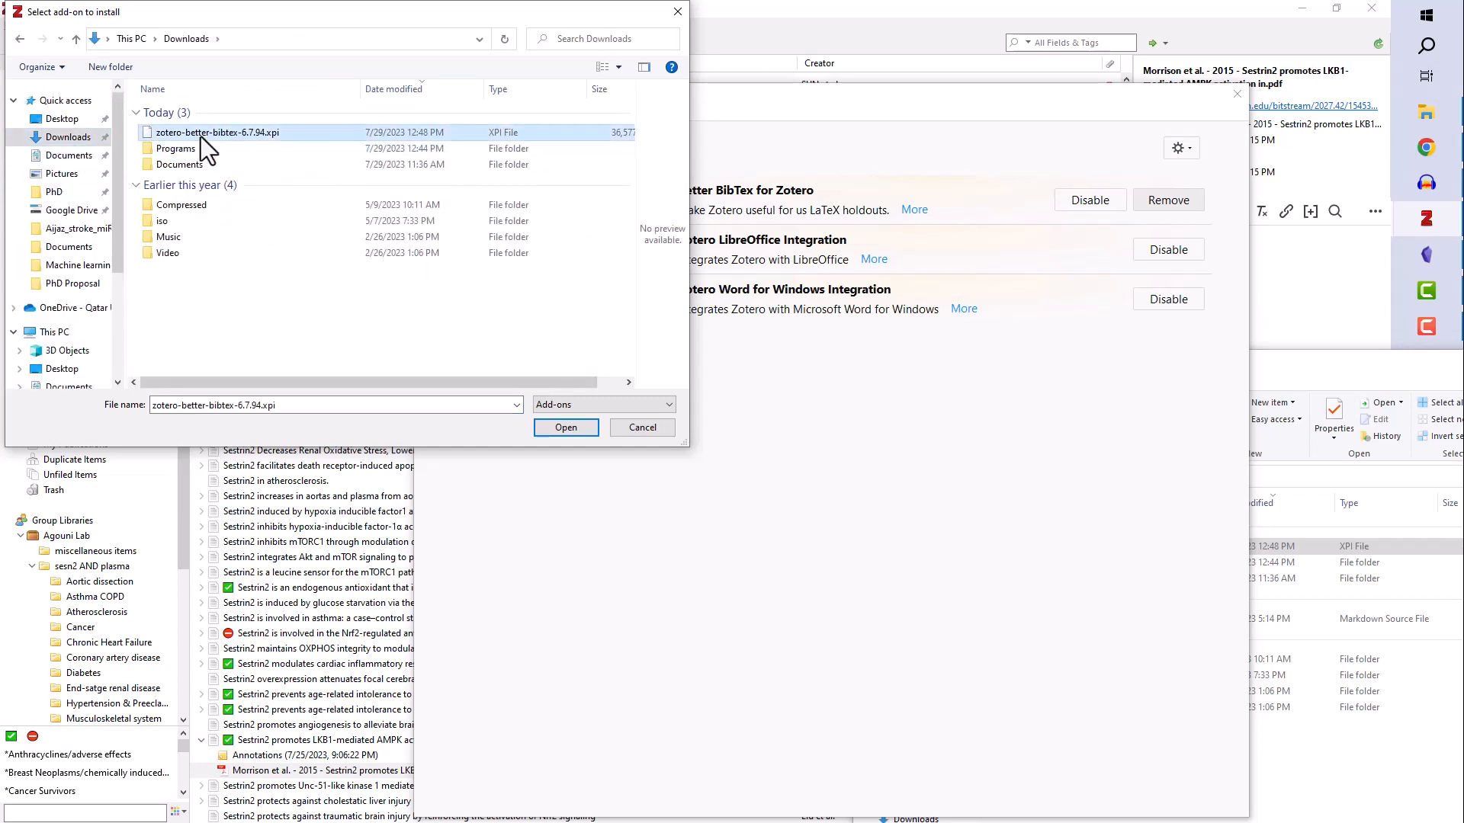
pyautogui.click(587, 431)
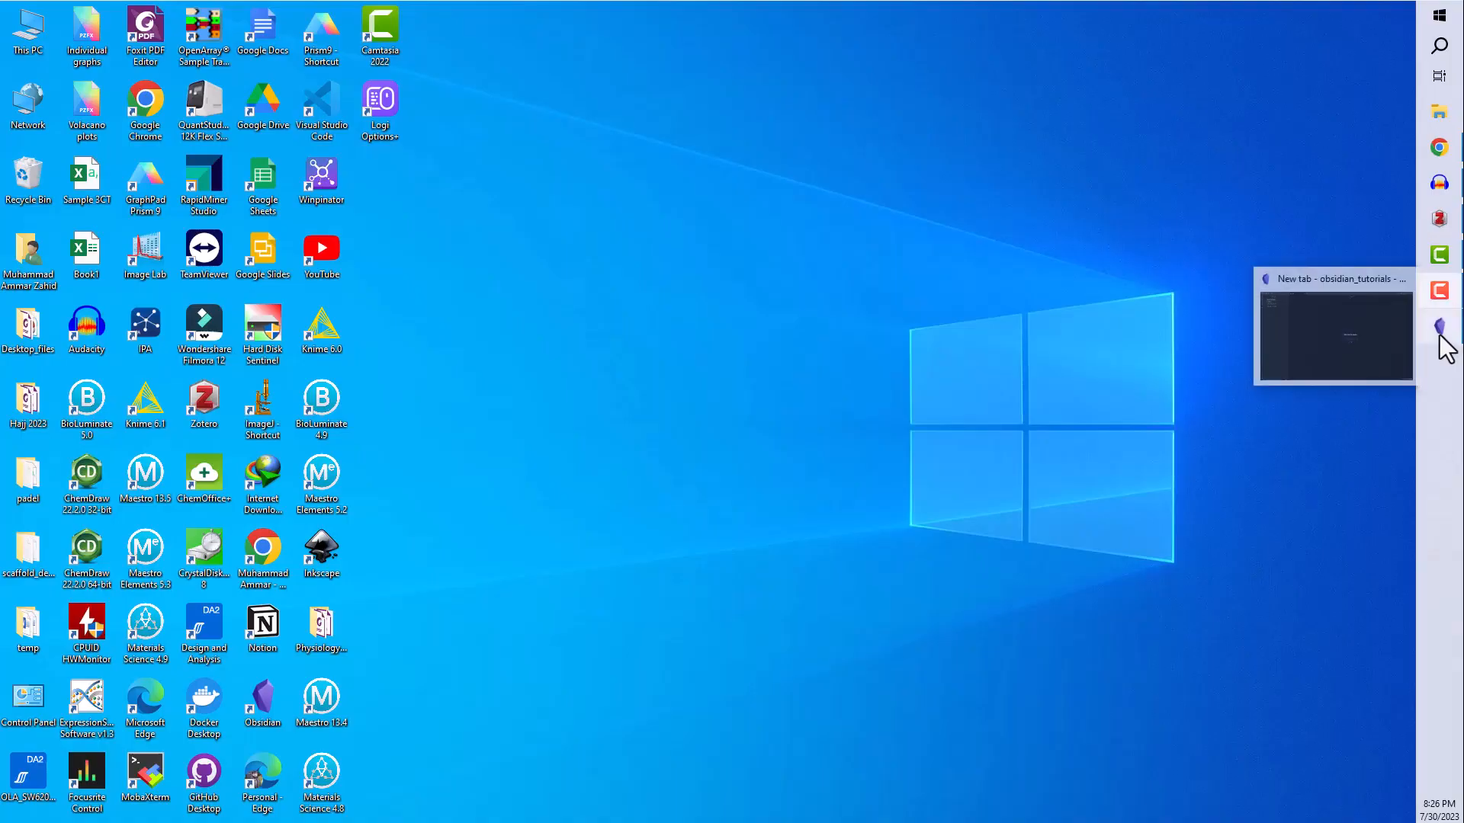
# Switch to Obsidian and copy the zotero_integration Markdown file from Downloads into the vault's templates folder
pyautogui.click(1440, 335)
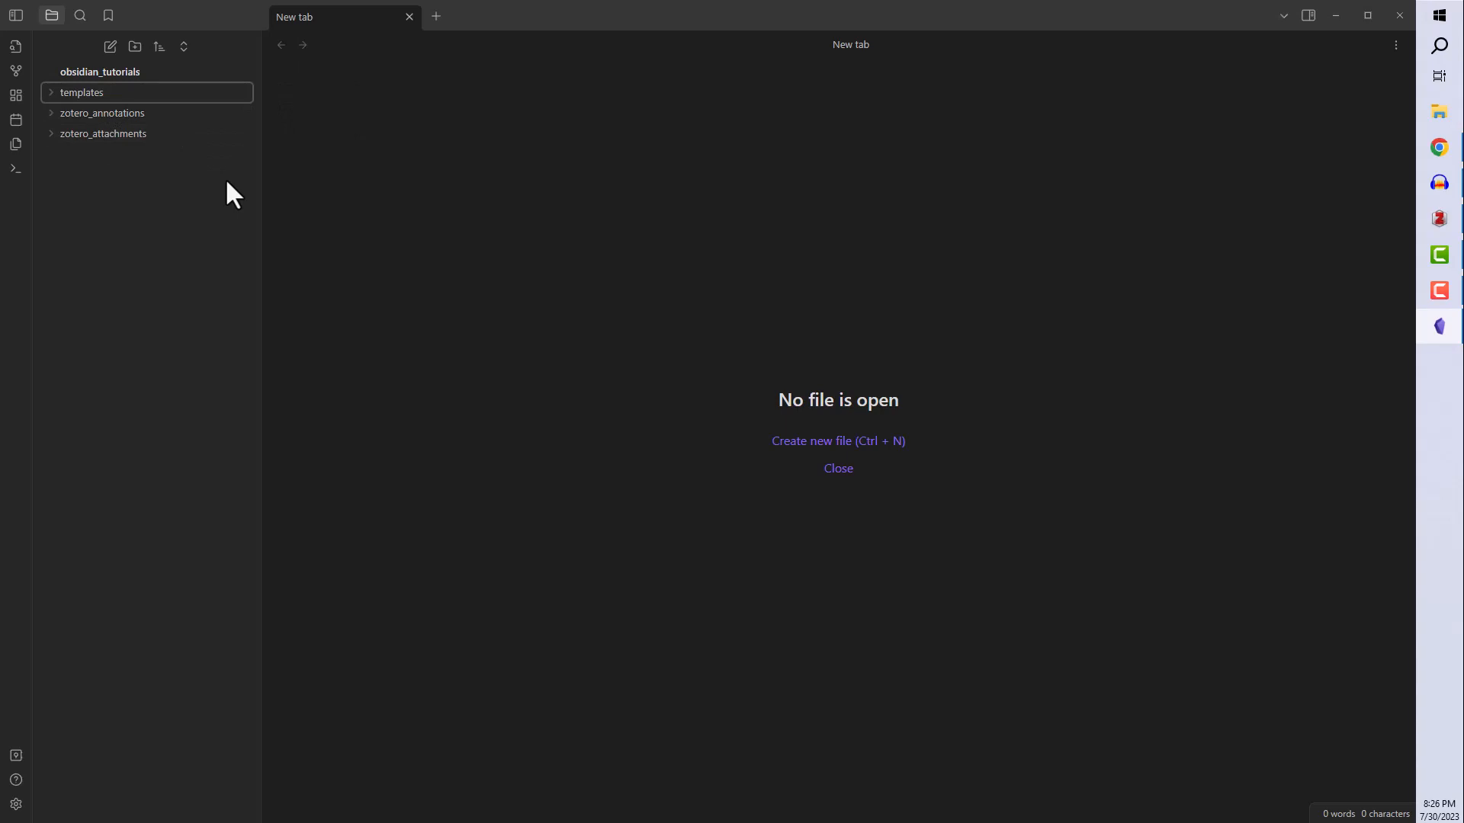
pyautogui.click(1422, 116)
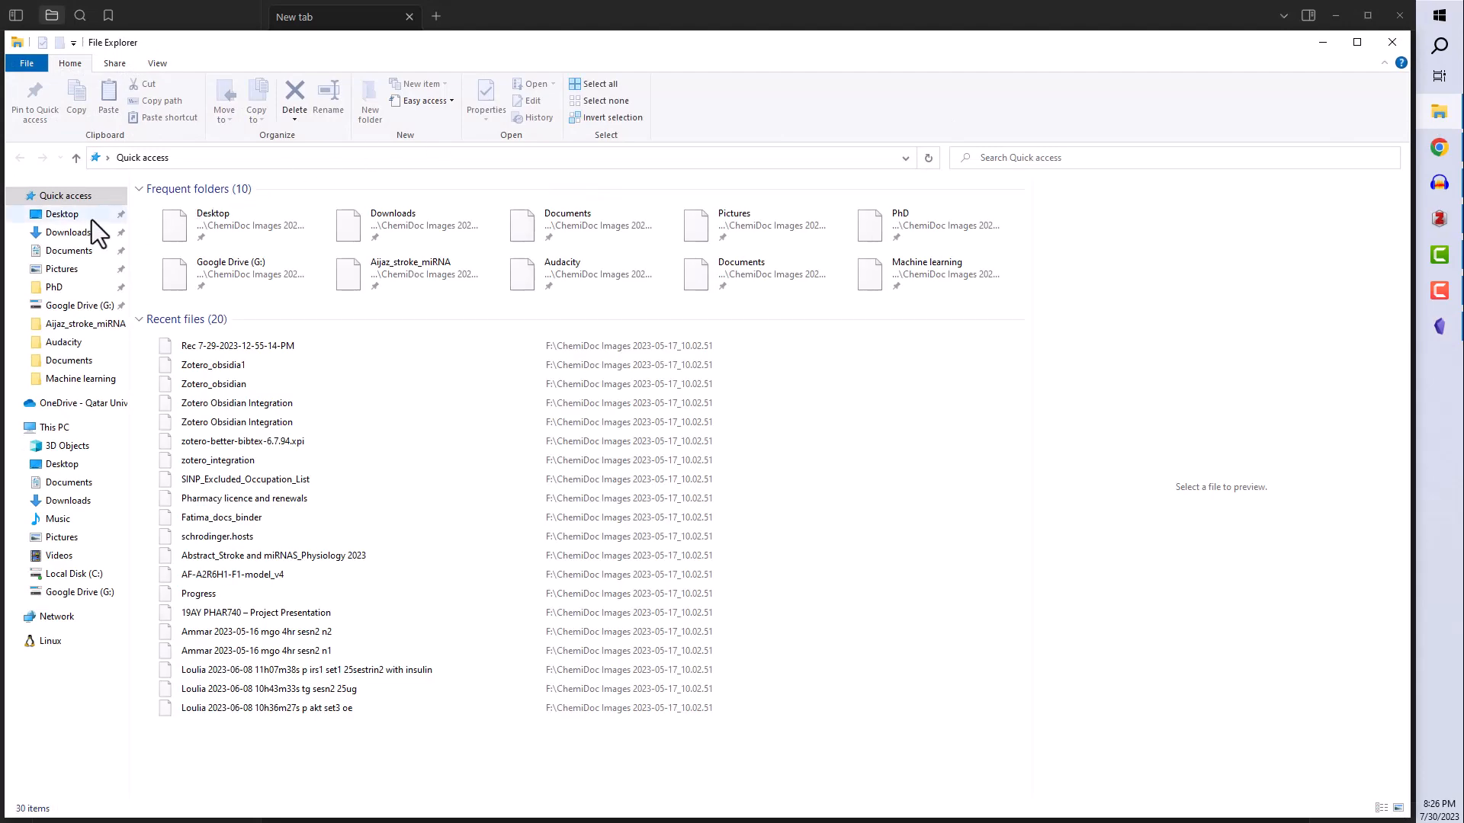
pyautogui.click(71, 233)
pyautogui.click(186, 224)
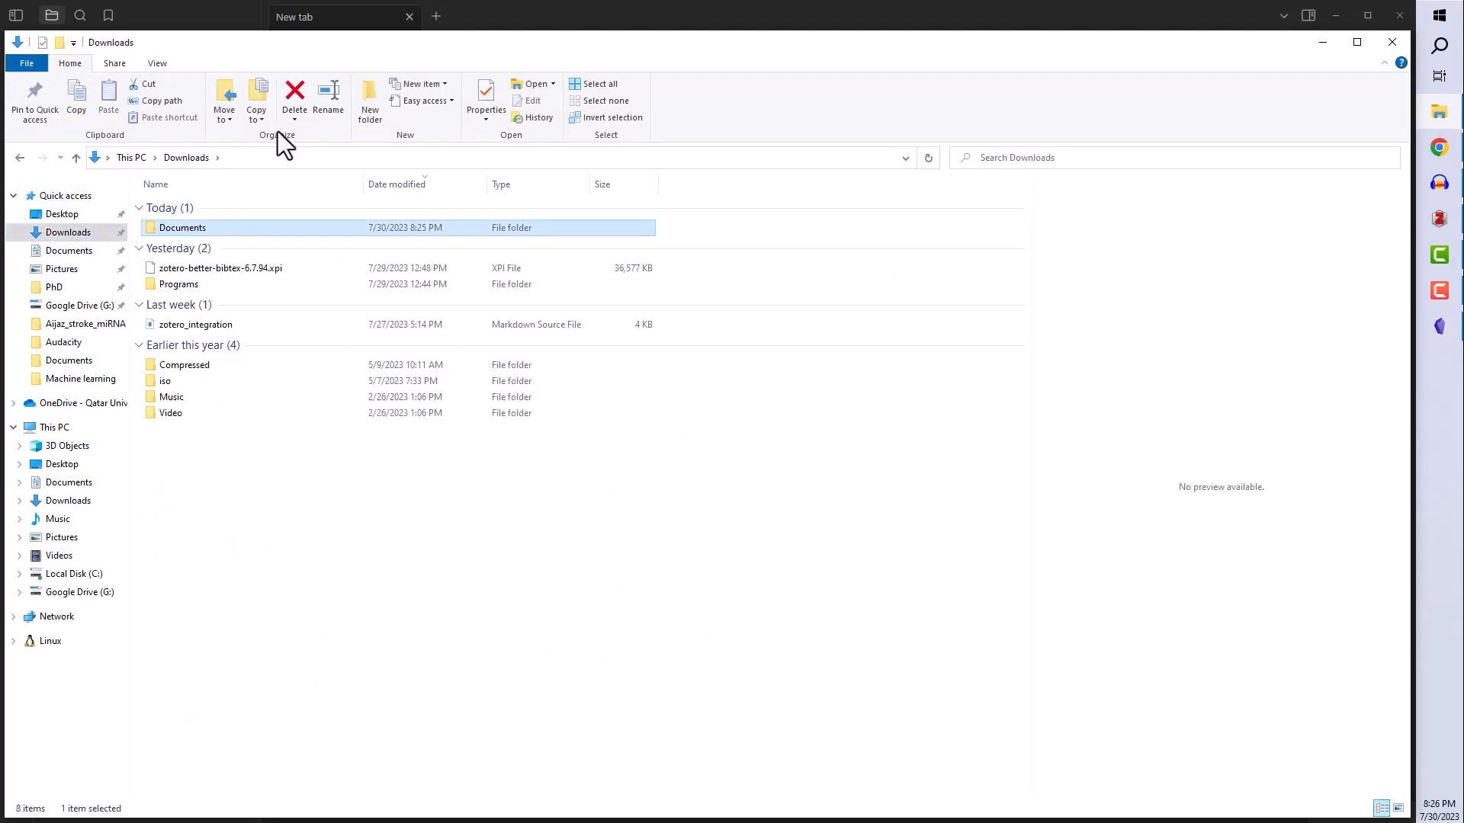
pyautogui.moveTo(322, 49); pyautogui.dragTo(890, 71)
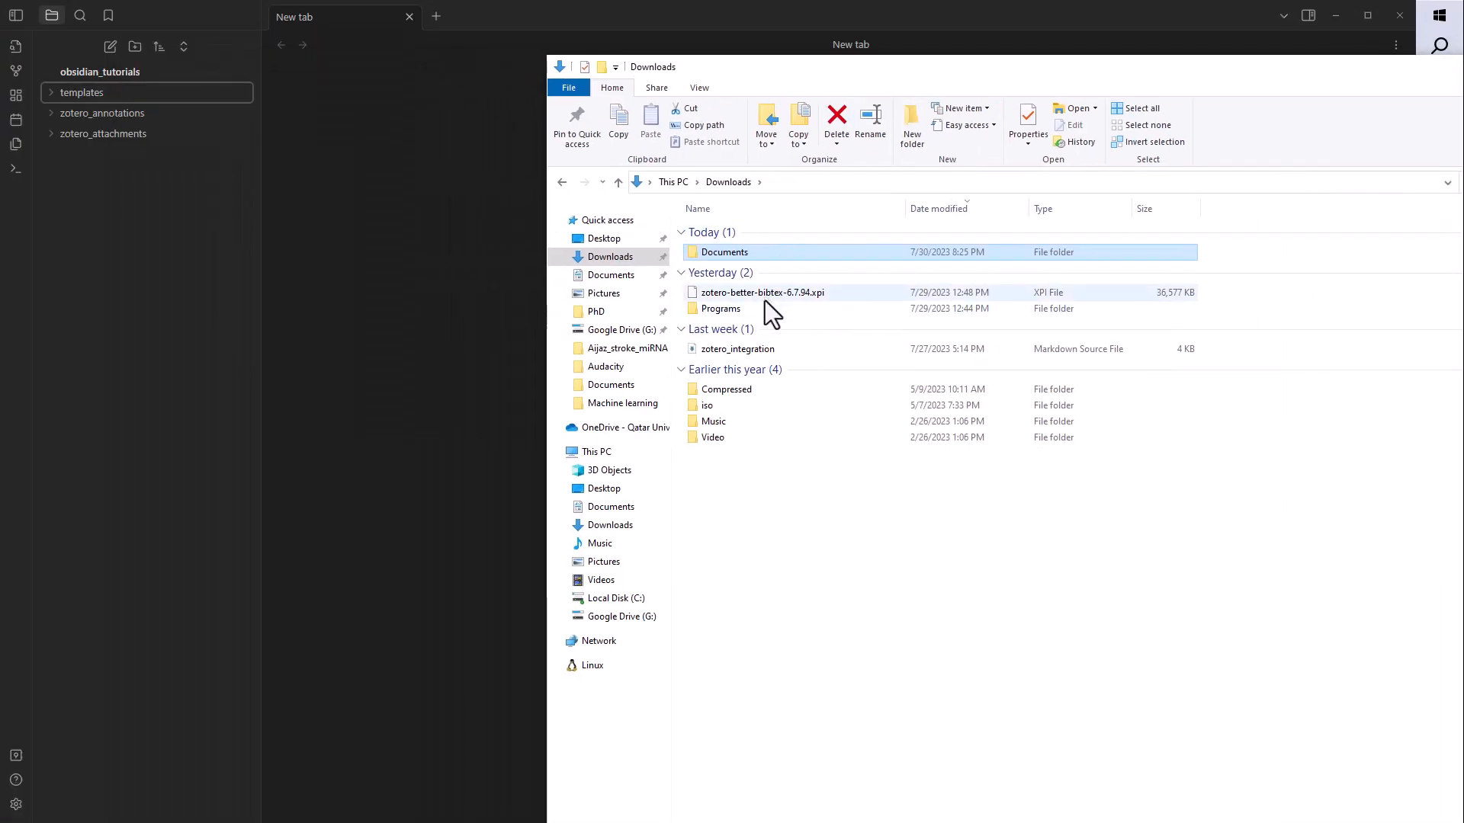
pyautogui.moveTo(738, 350); pyautogui.dragTo(107, 92)
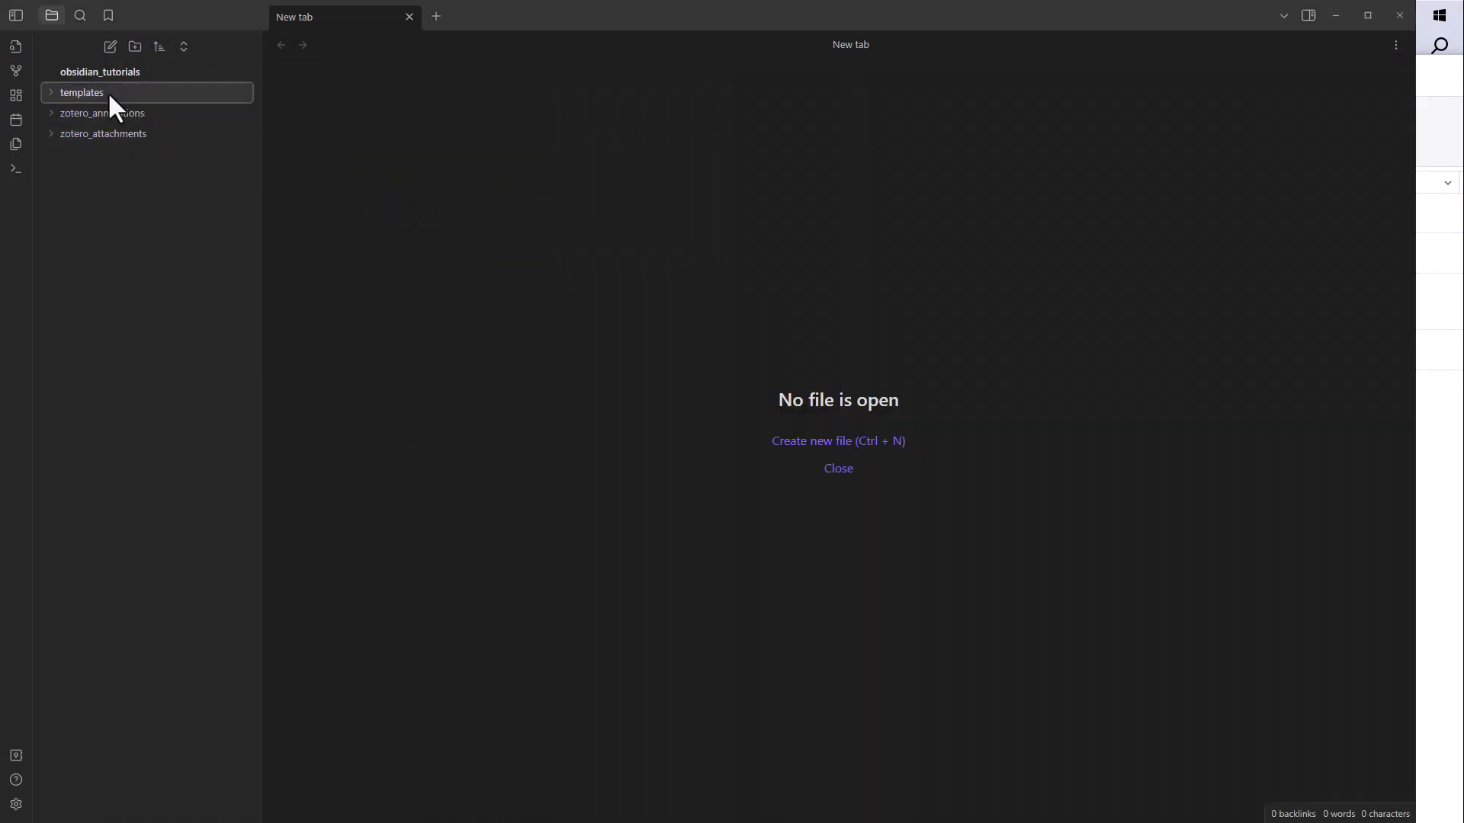
# Open the zotero_integration note in the templates folder and expand its Metadata callout
pyautogui.click(50, 88)
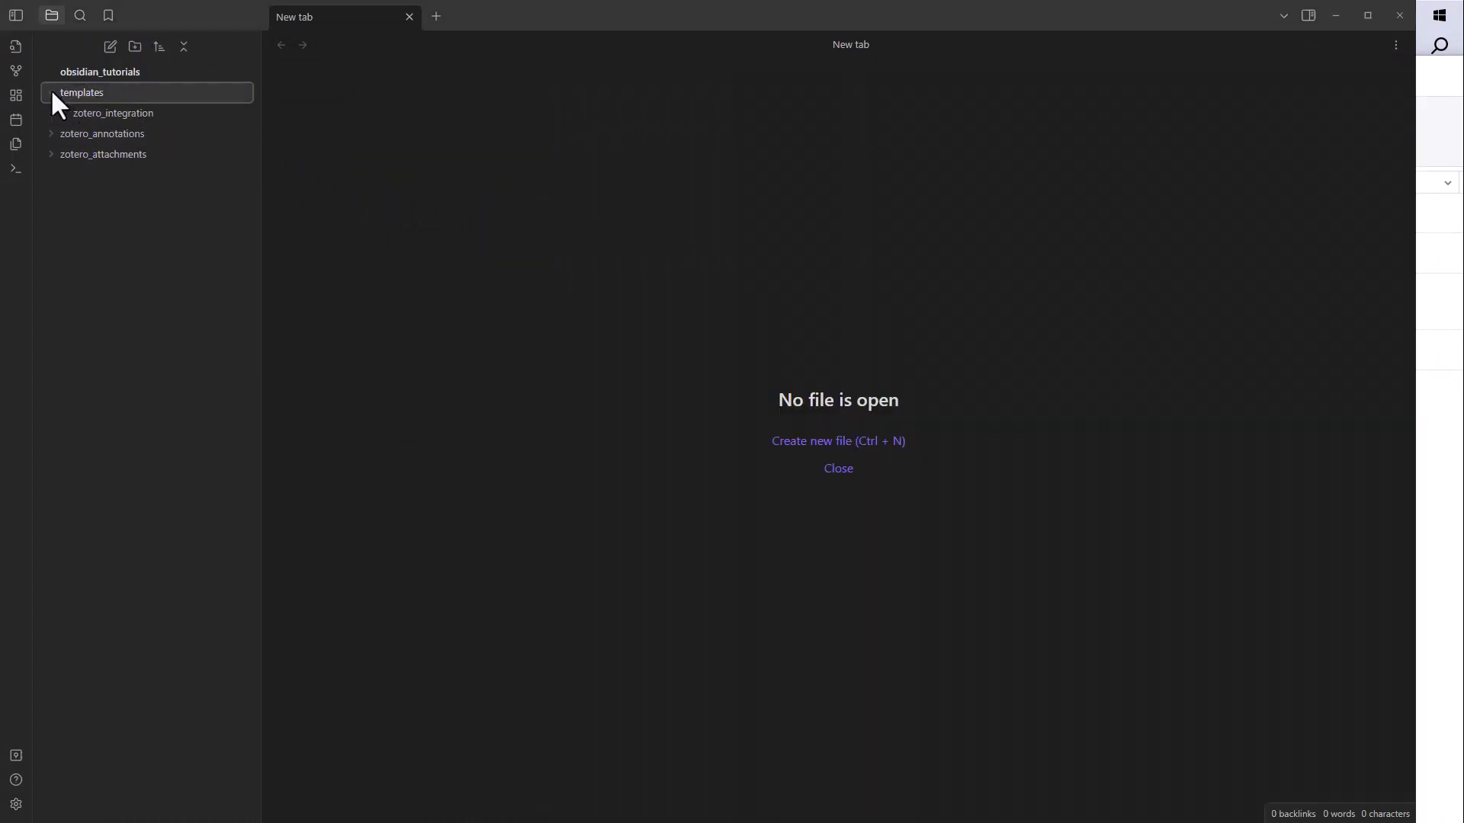
pyautogui.click(97, 113)
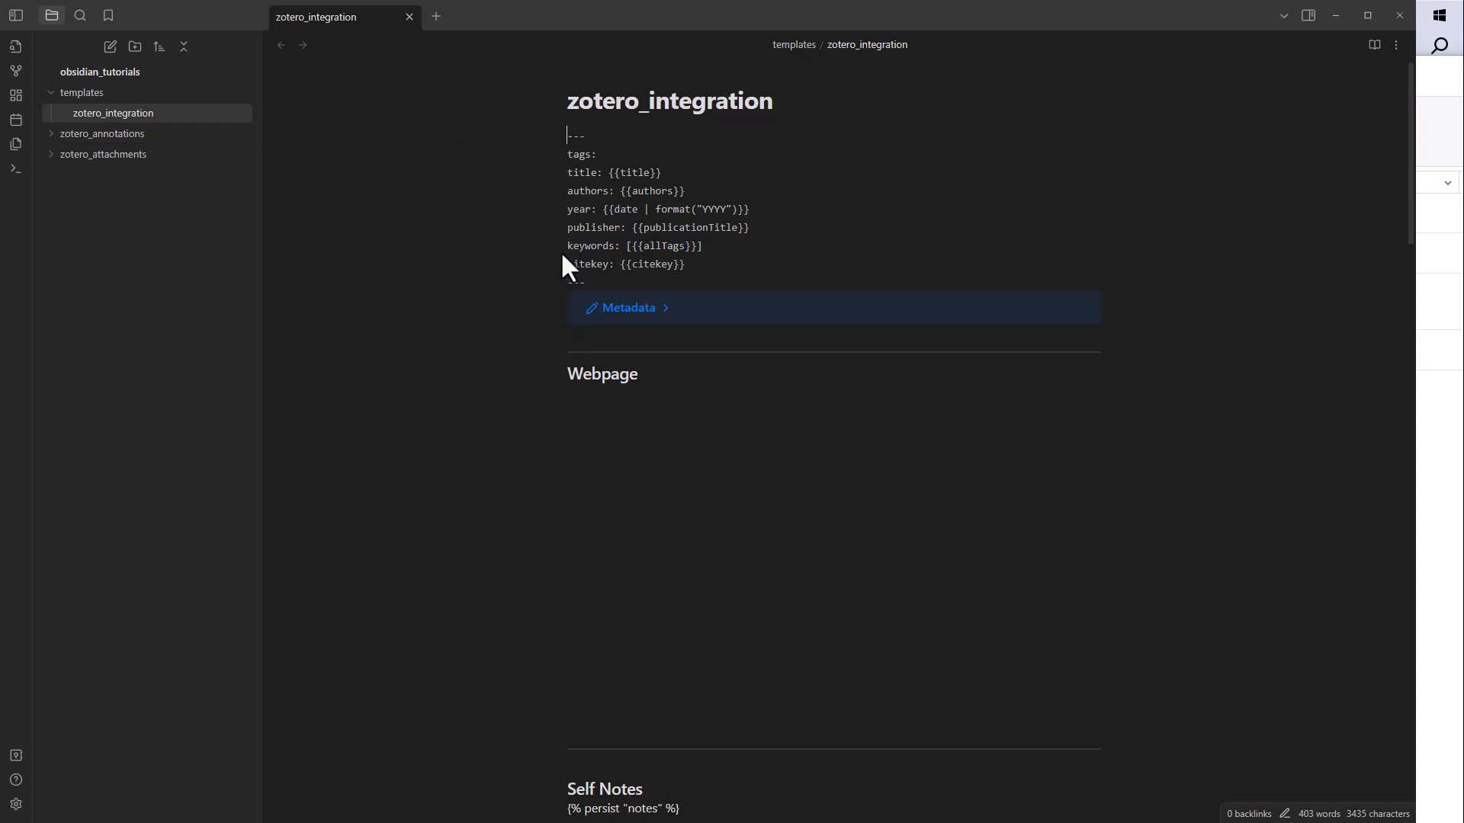
pyautogui.click(642, 308)
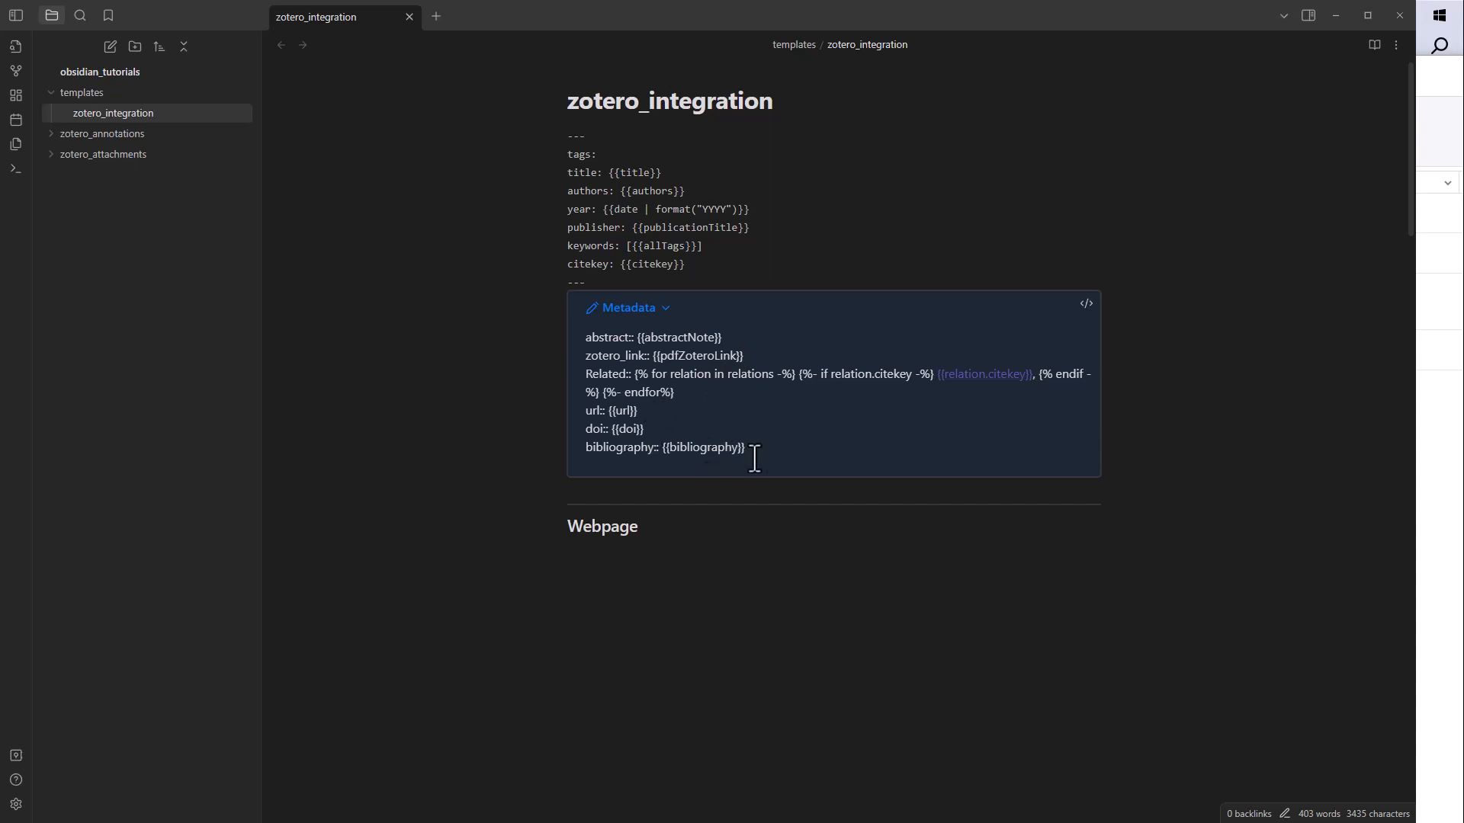
pyautogui.scroll(-3, 755, 458)
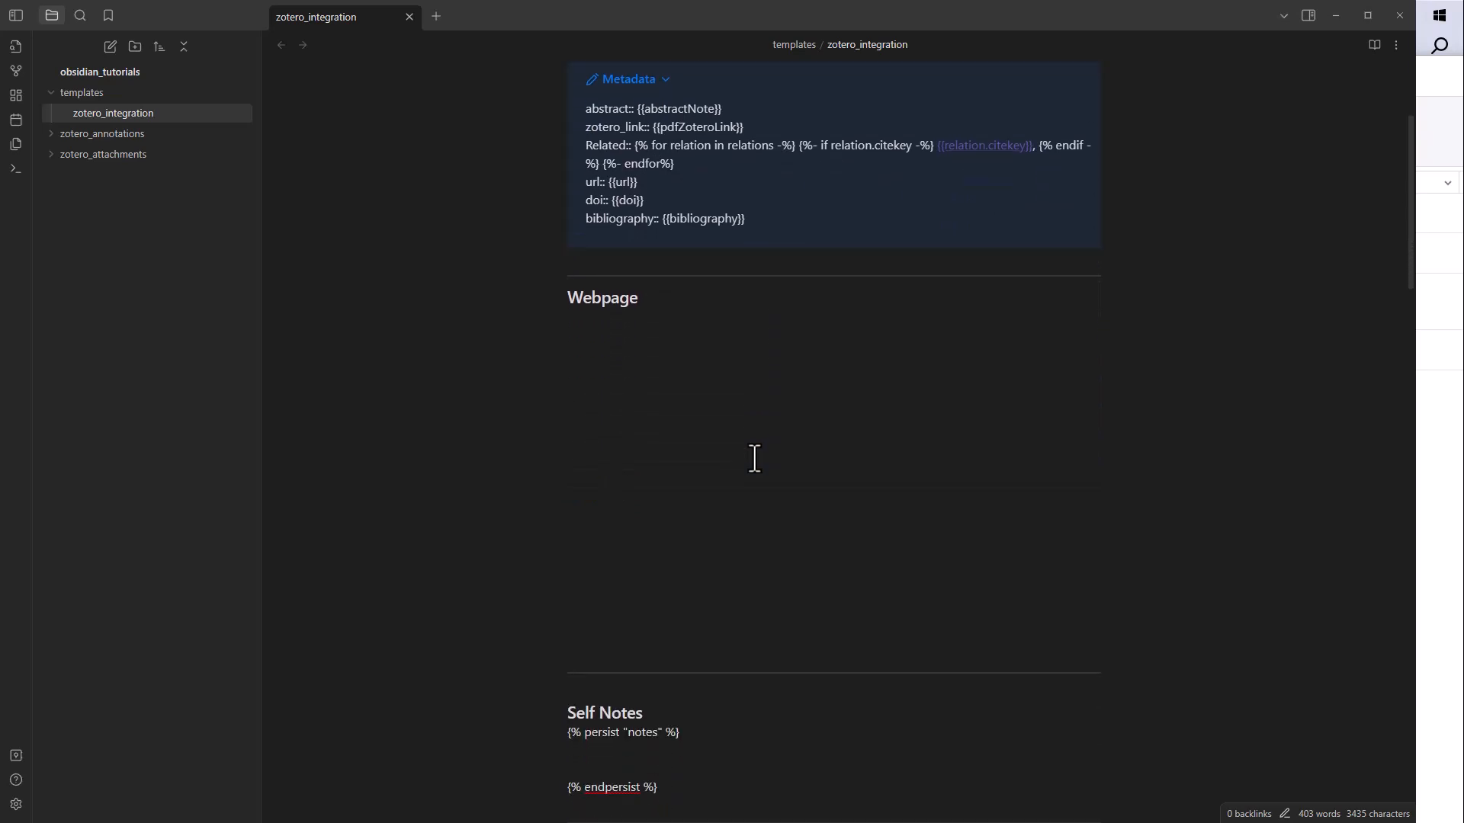
# Fold the Webpage and Self Notes sections and examine the blue and green colorHeading entries under Reading notes
pyautogui.click(557, 296)
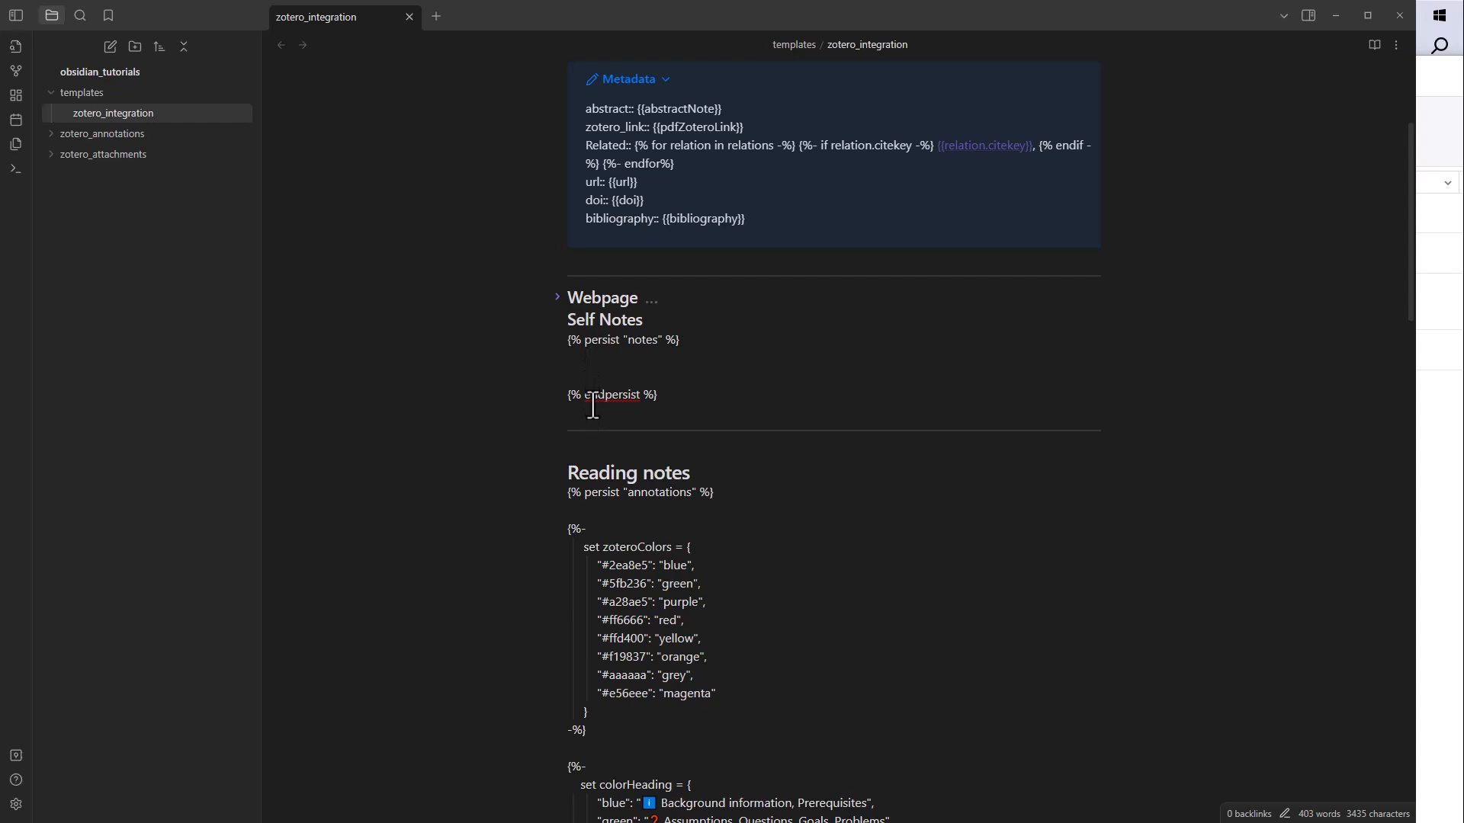
pyautogui.click(556, 321)
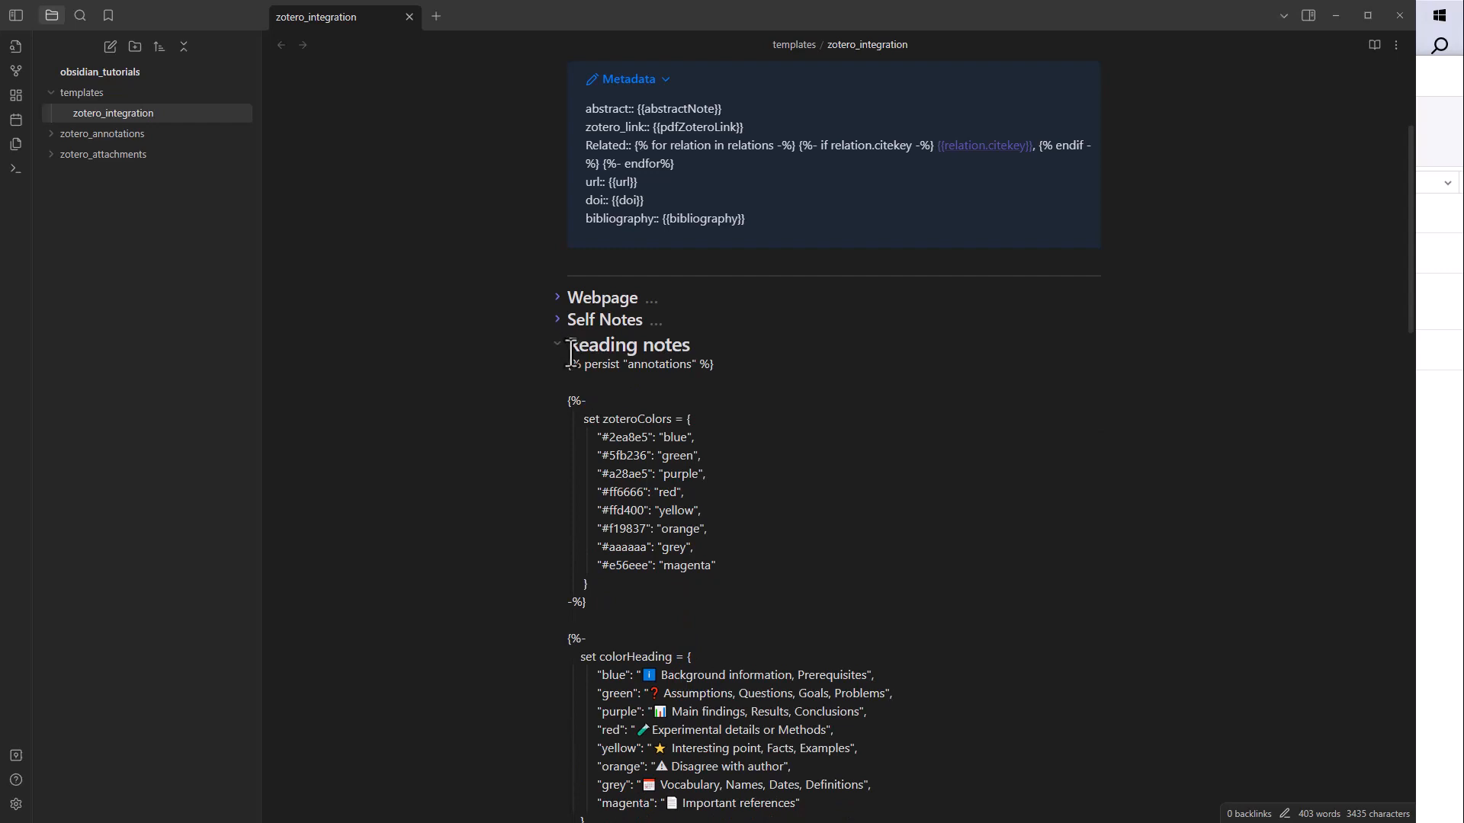
pyautogui.scroll(-3, 602, 427)
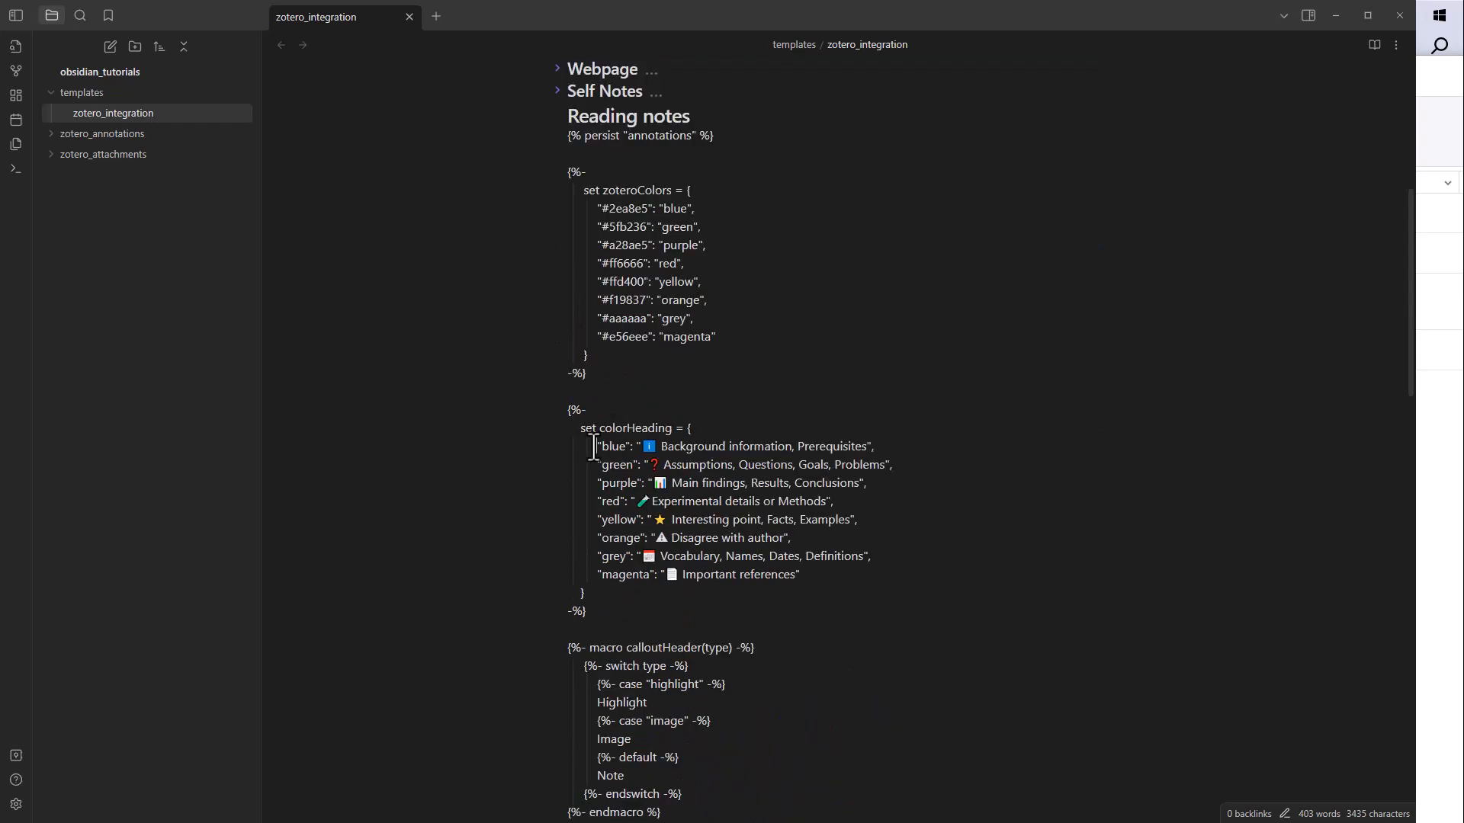
pyautogui.moveTo(594, 448); pyautogui.dragTo(875, 583)
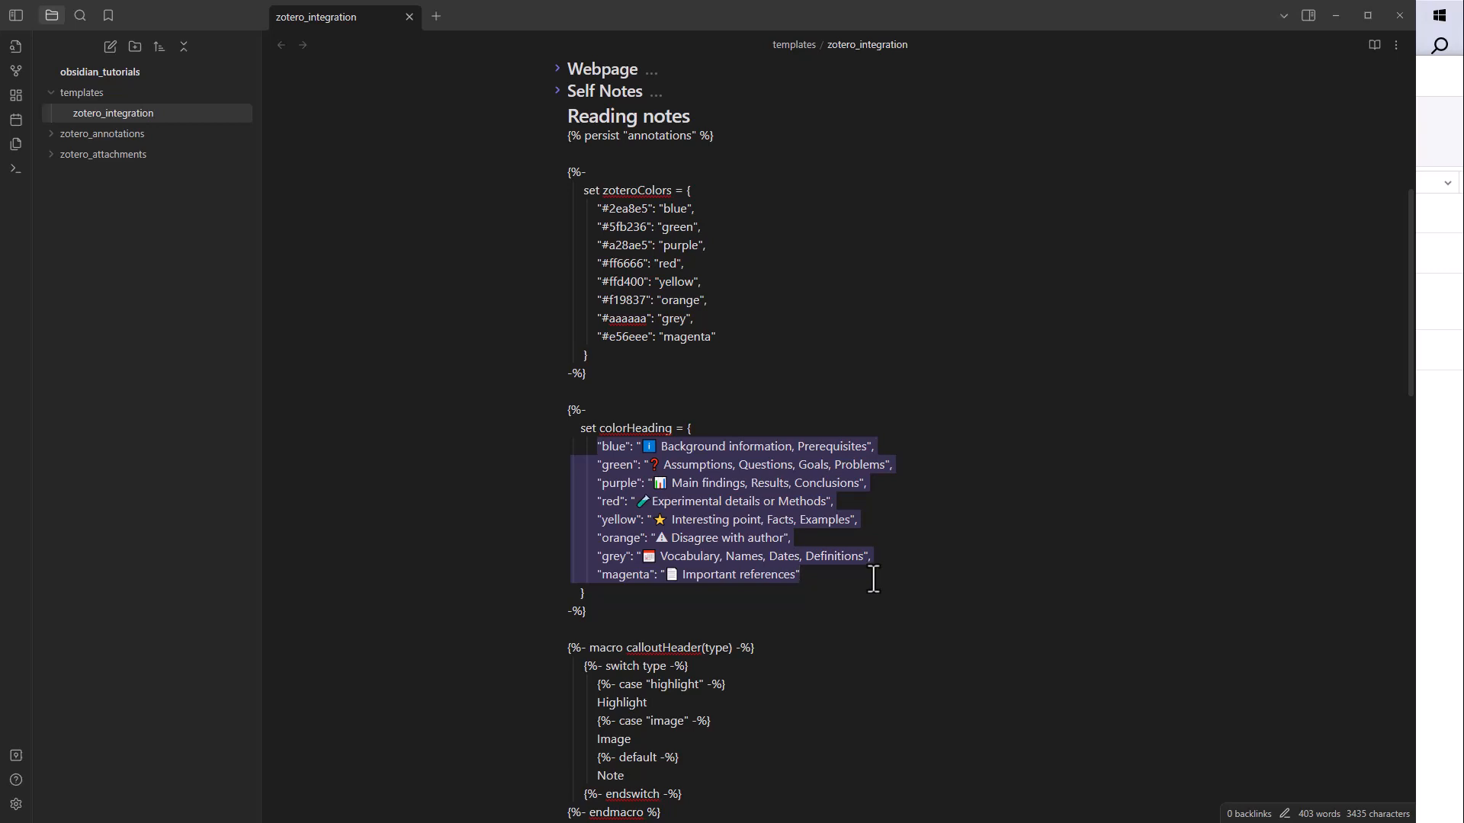
pyautogui.click(592, 449)
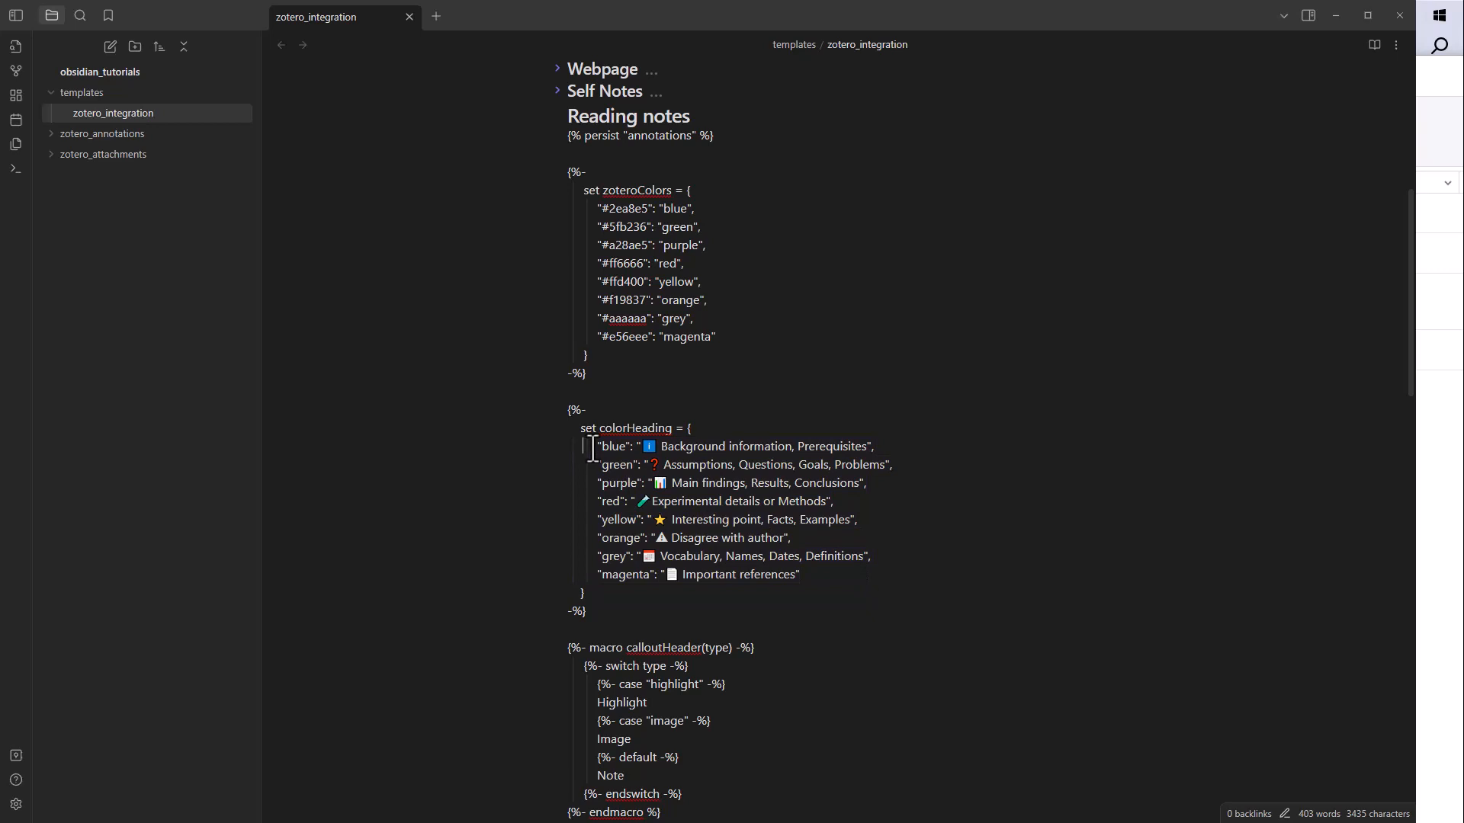
pyautogui.moveTo(592, 448); pyautogui.dragTo(821, 448)
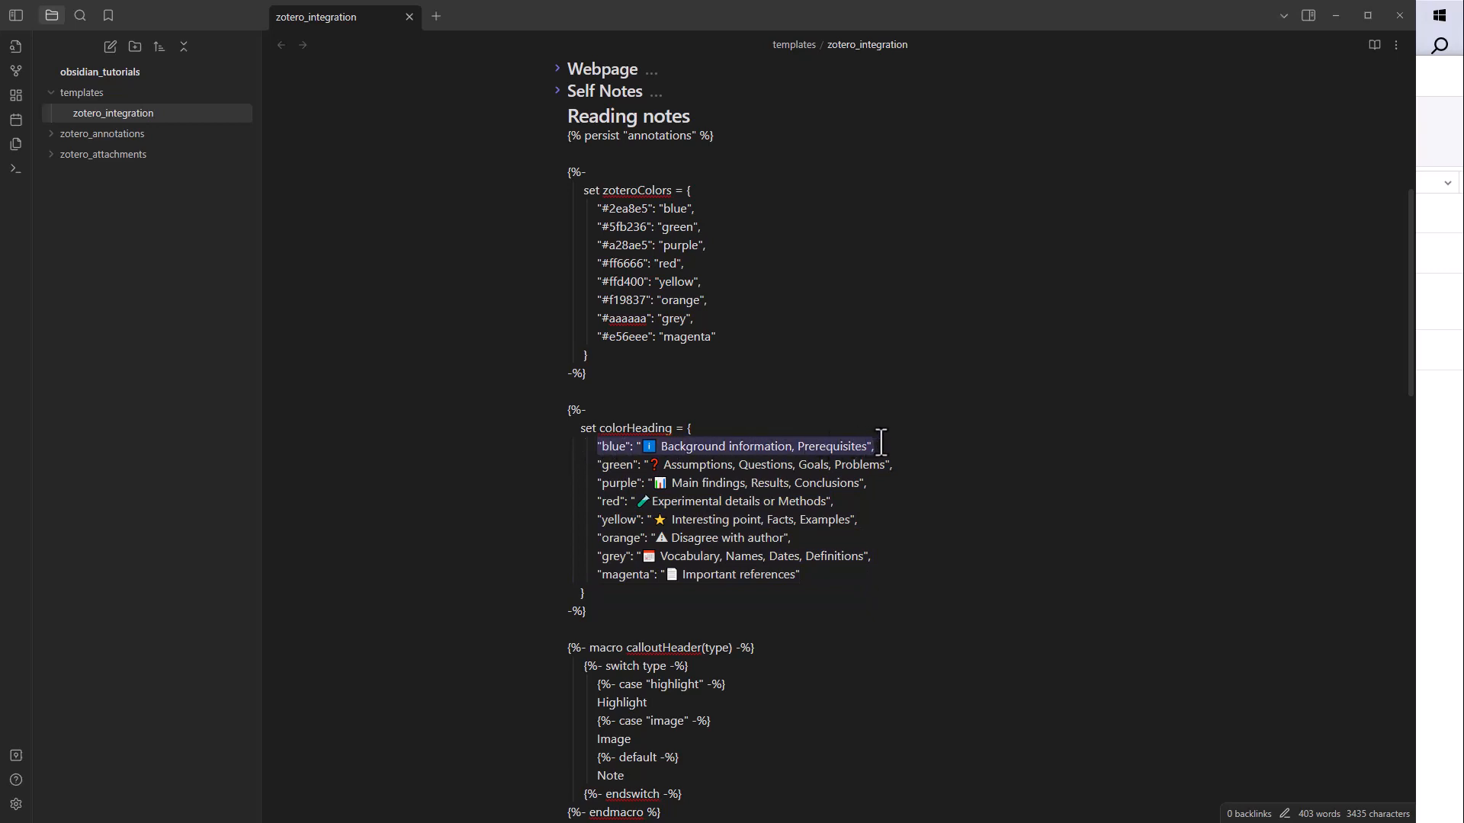
pyautogui.moveTo(597, 467); pyautogui.dragTo(897, 471)
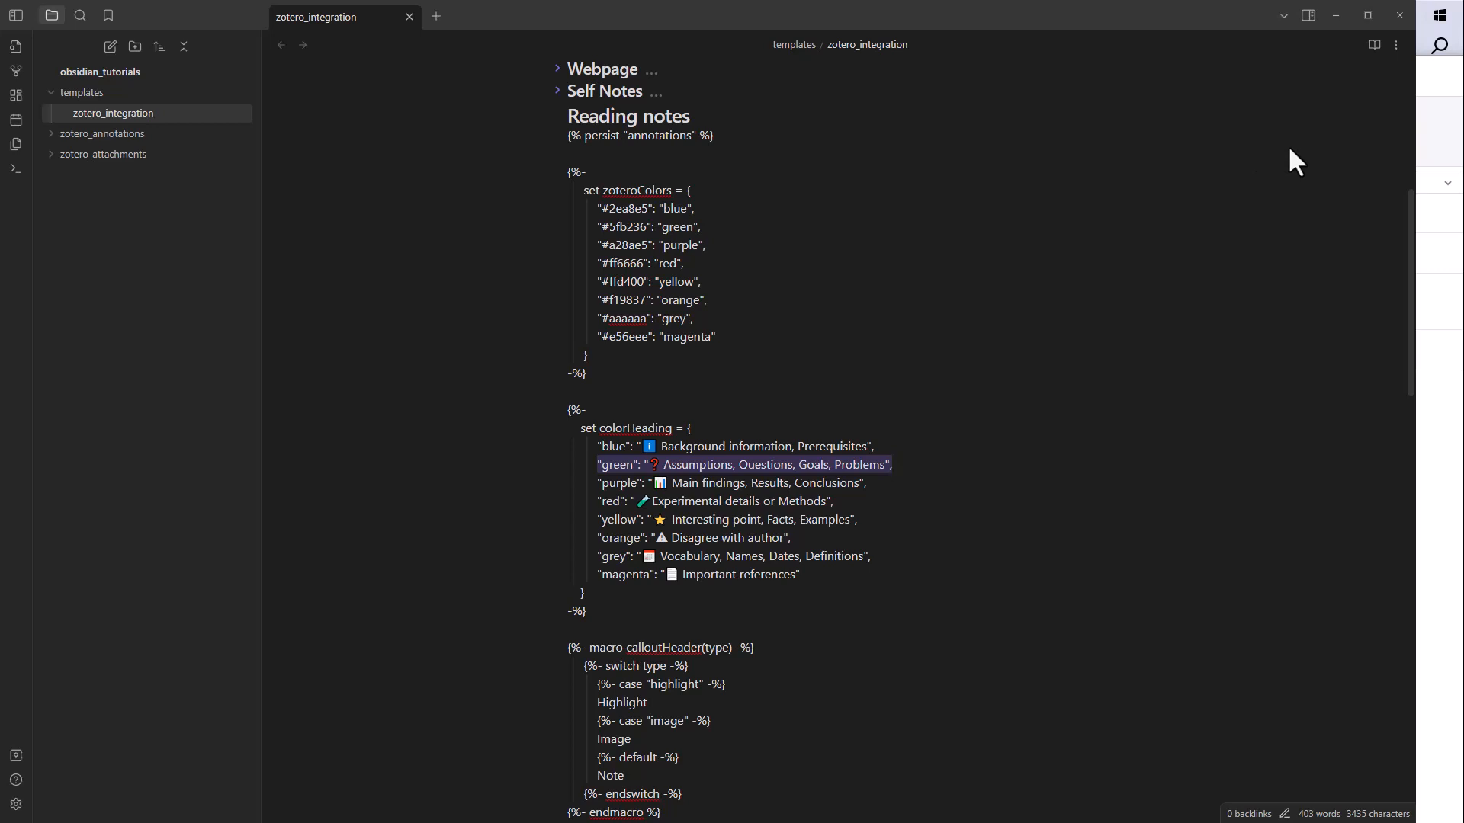
# Bring the Downloads folder window to the front and close it
pyautogui.click(1431, 88)
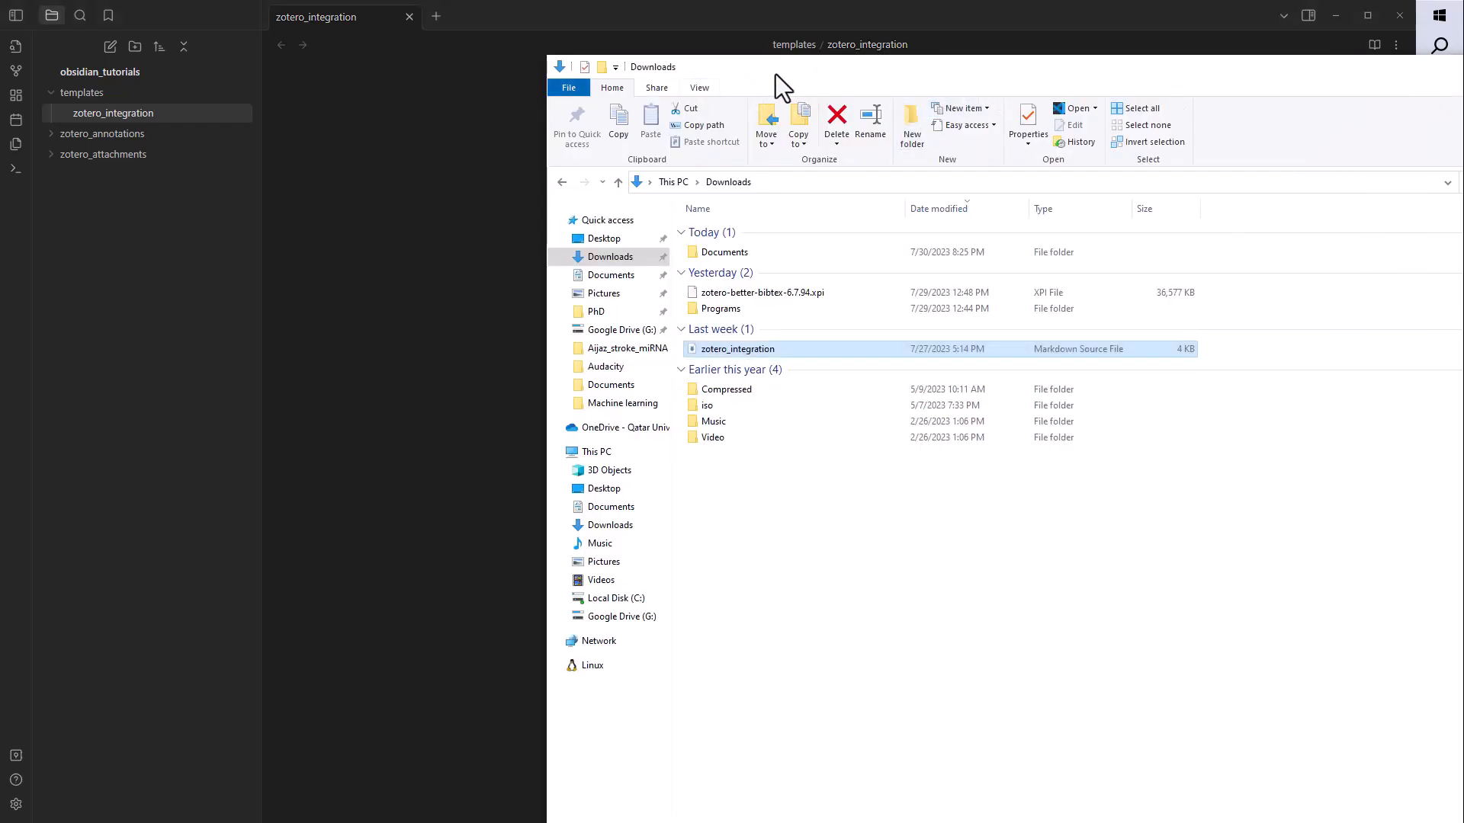
pyautogui.moveTo(775, 70); pyautogui.dragTo(47, 87)
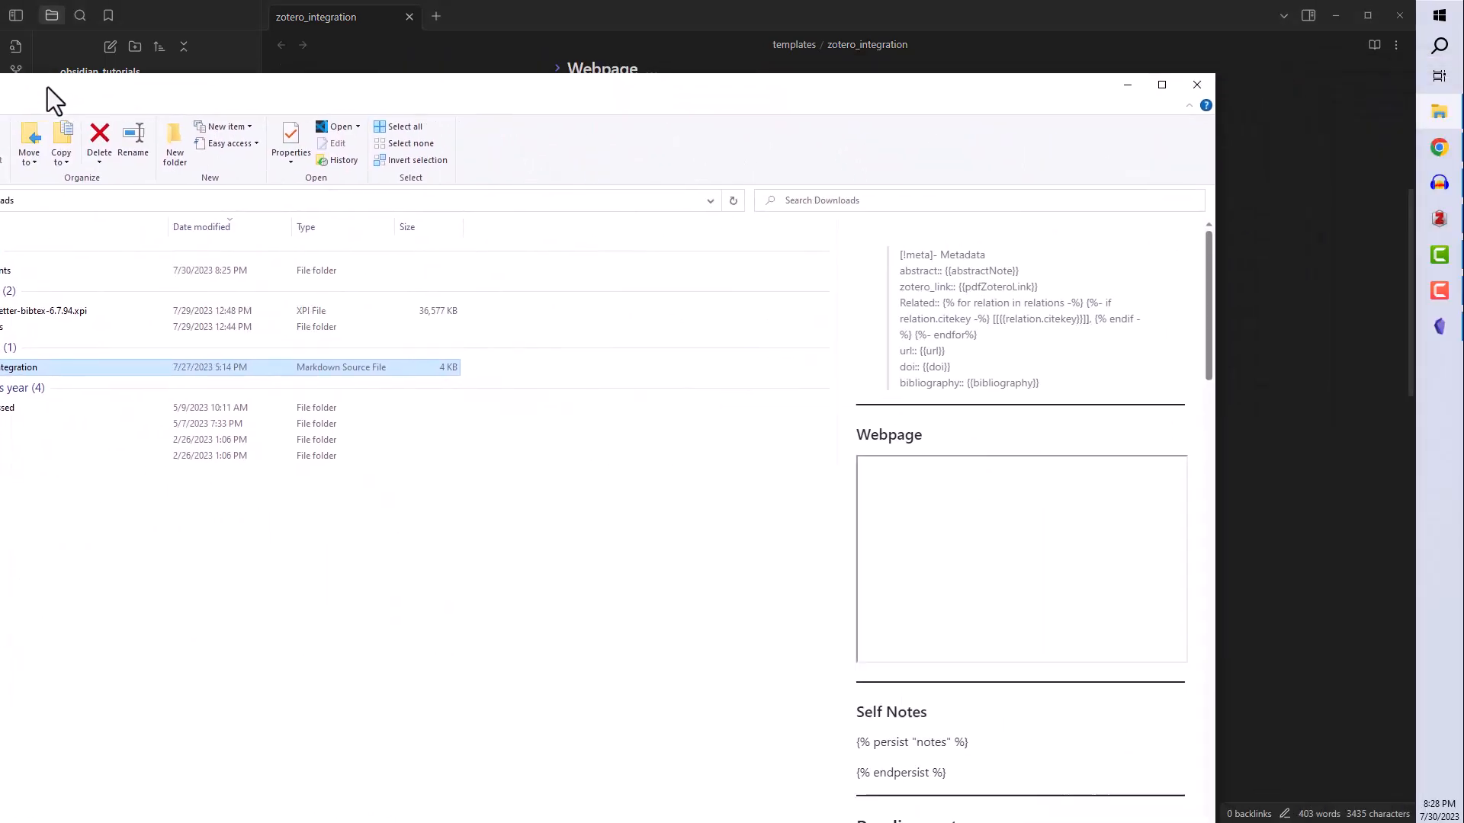
pyautogui.click(1197, 85)
# Switch to Zotero, examine the green, red and purple highlights in the Sestrin2 article's PDF, and minimise the window
pyautogui.click(1438, 220)
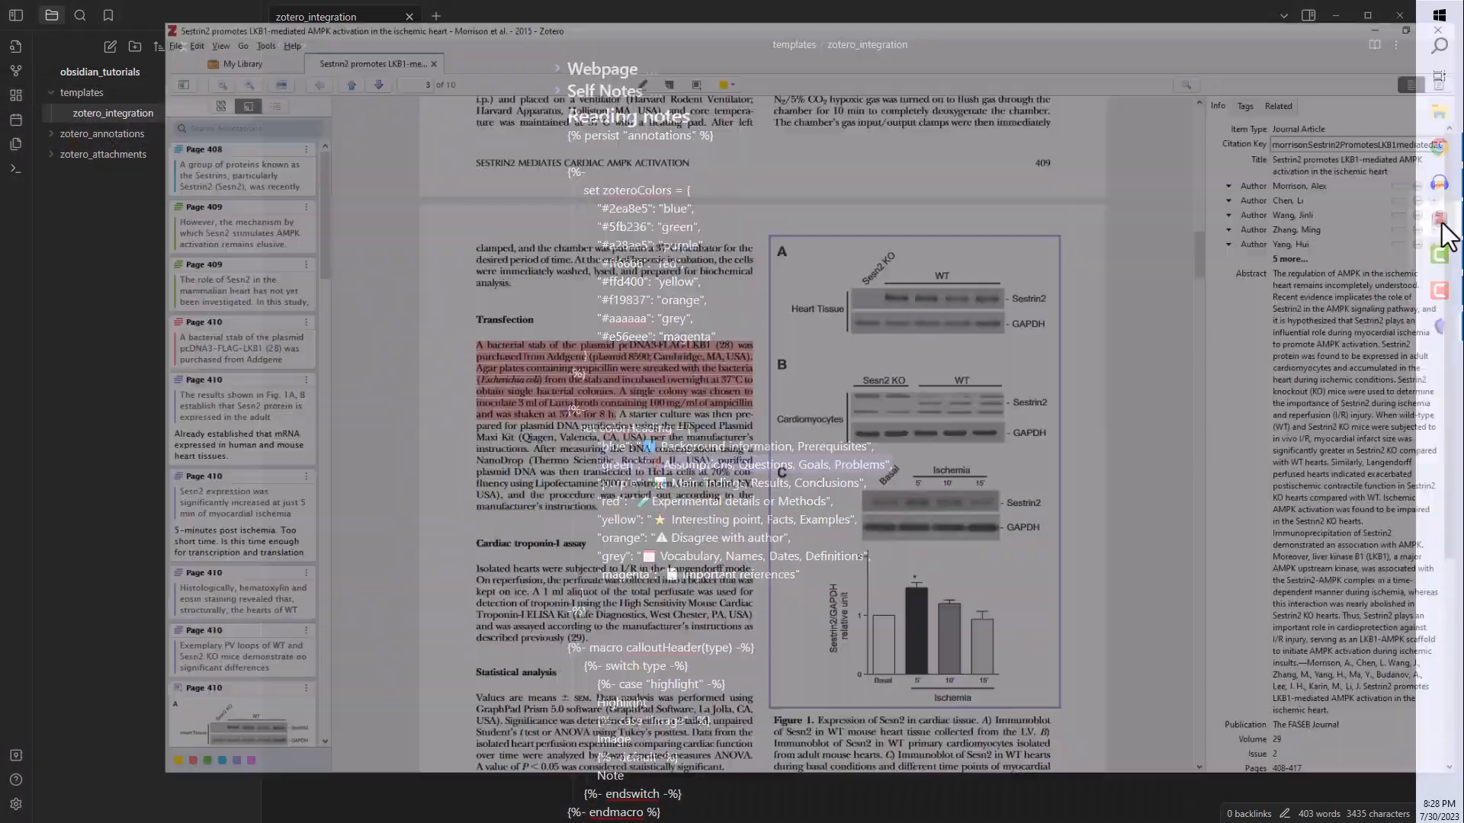
pyautogui.scroll(20, 785, 343)
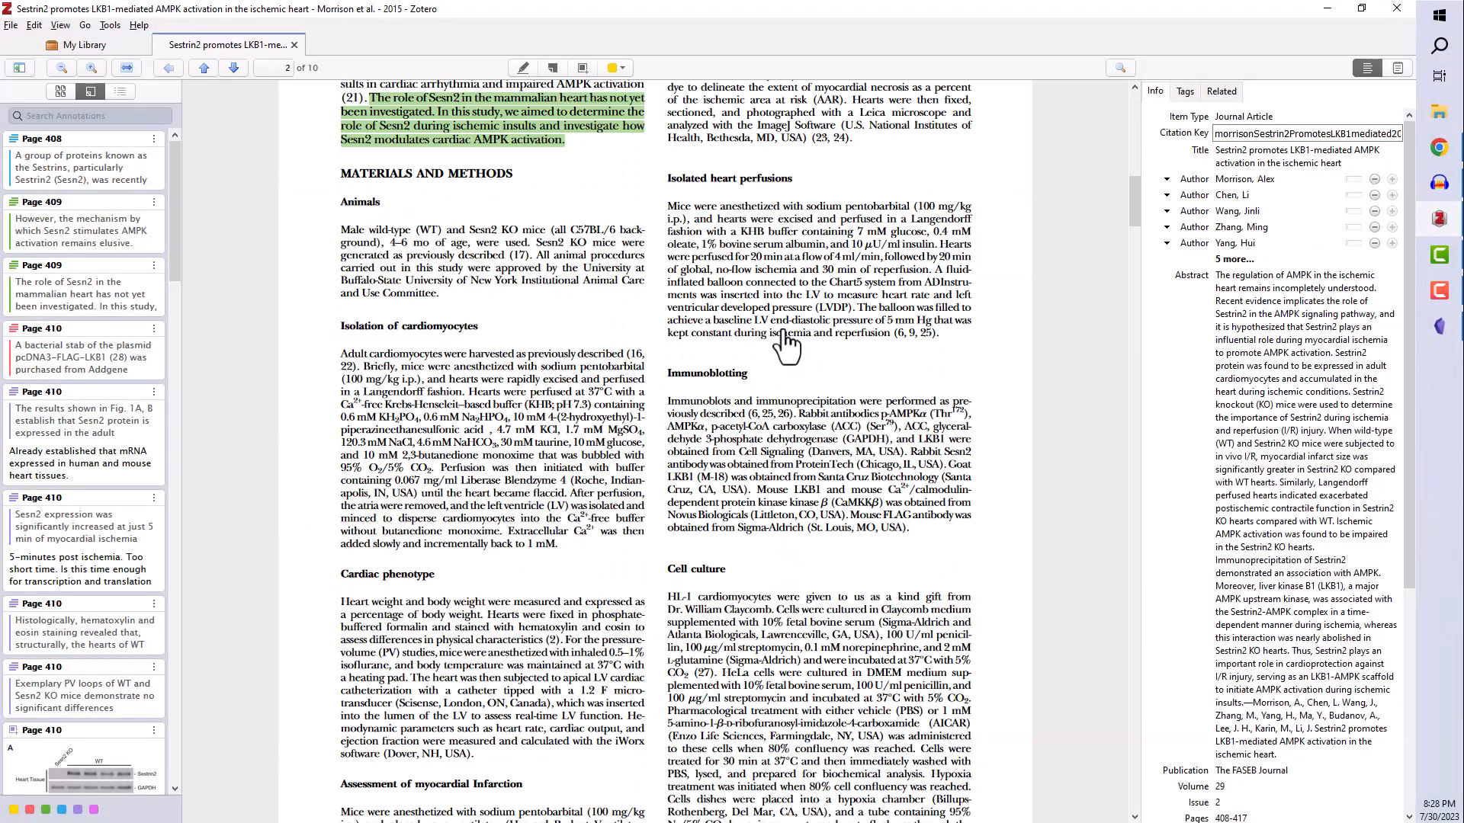
pyautogui.scroll(-20, 786, 343)
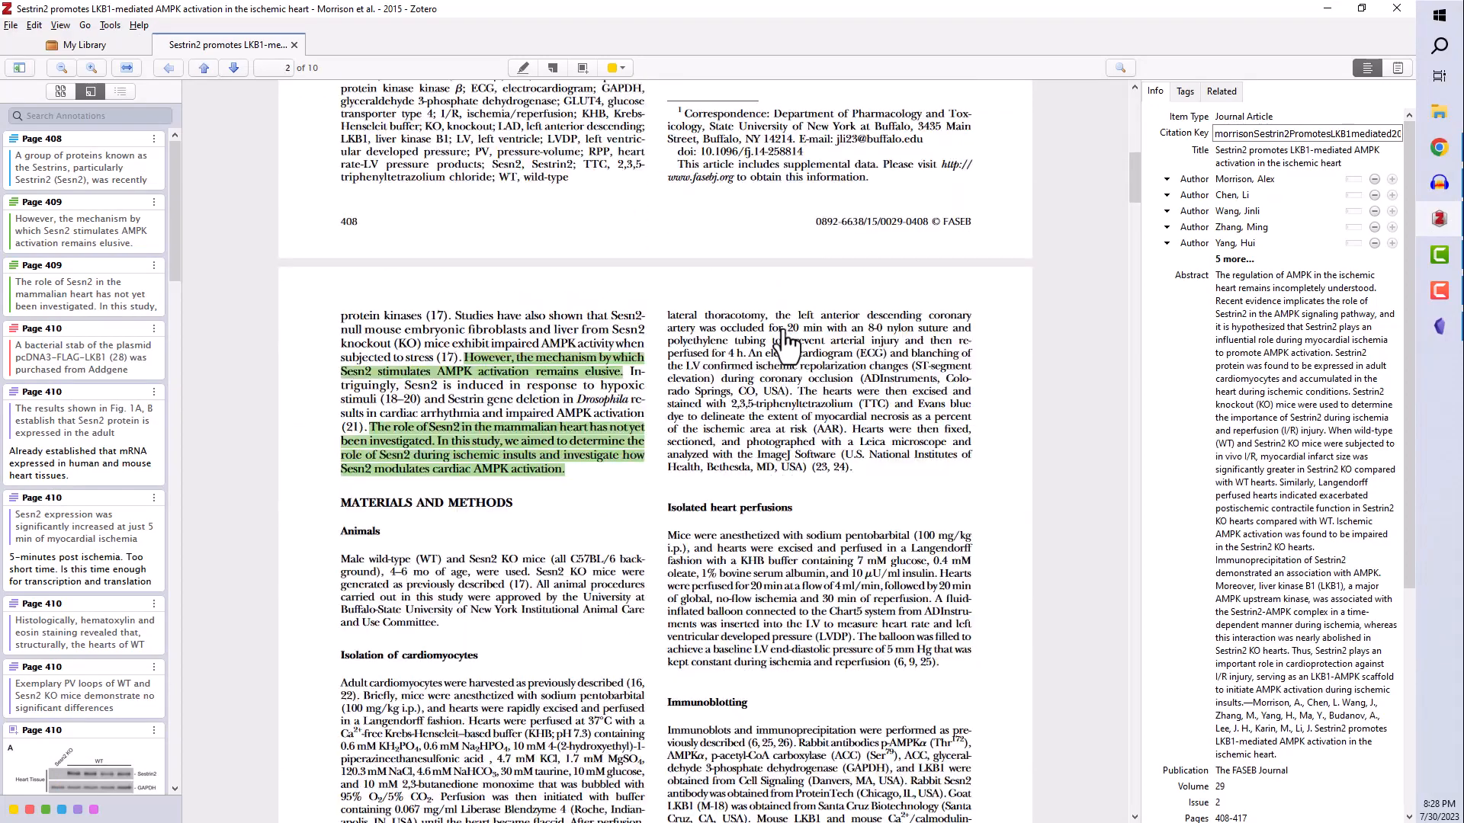
pyautogui.scroll(-1, 785, 343)
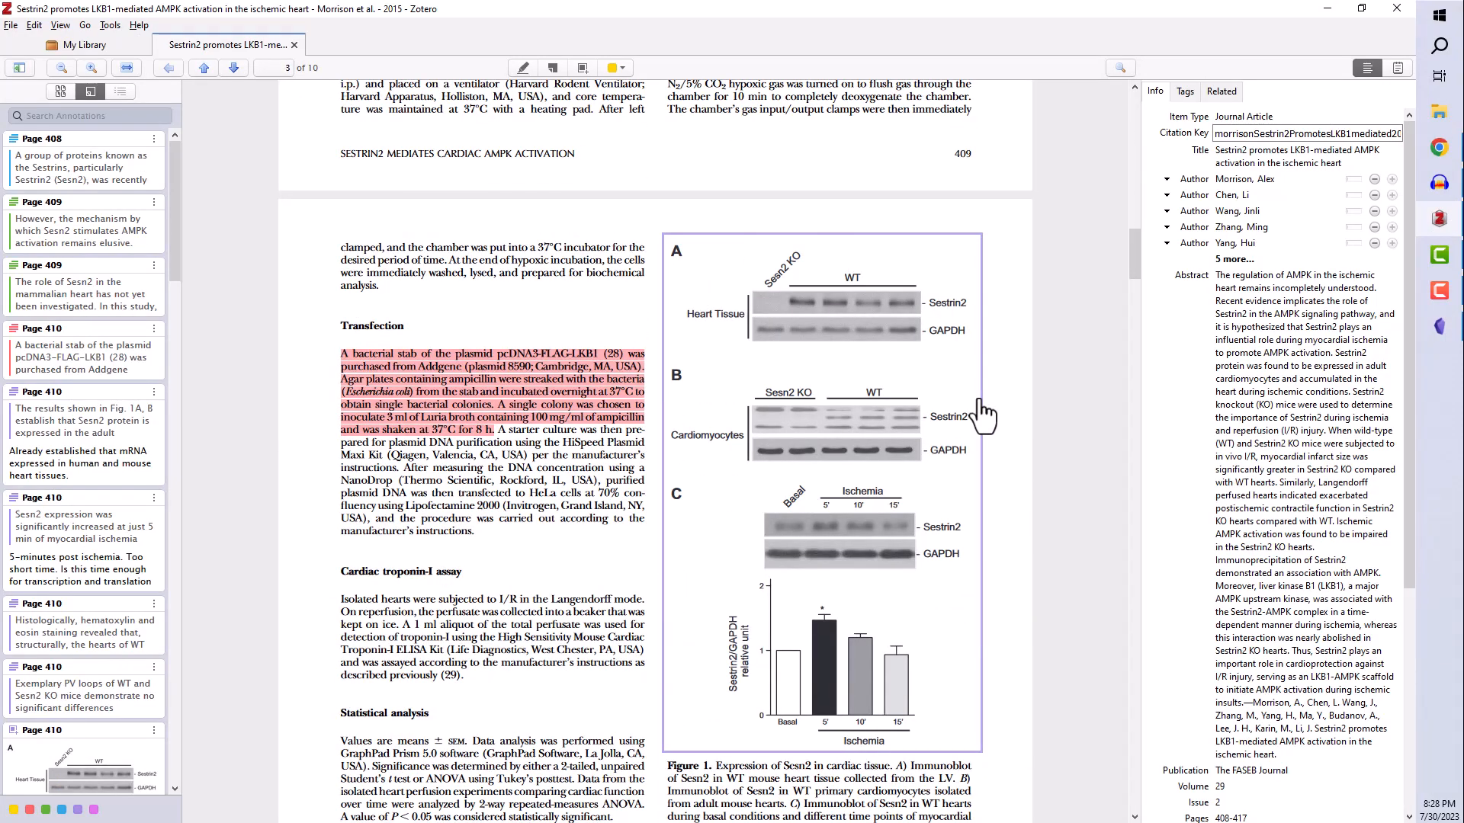
pyautogui.scroll(-8, 982, 412)
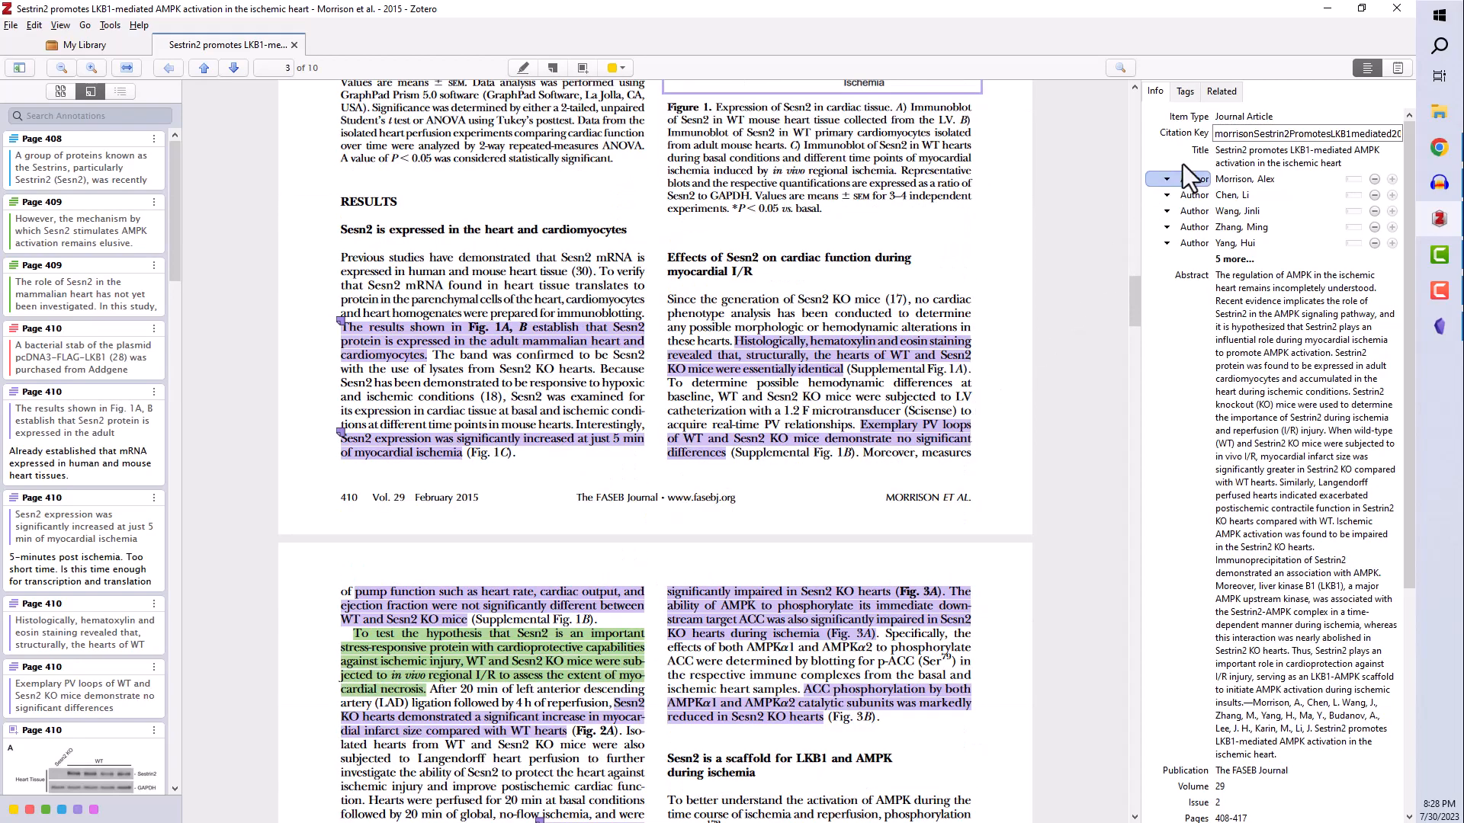
pyautogui.click(1325, 10)
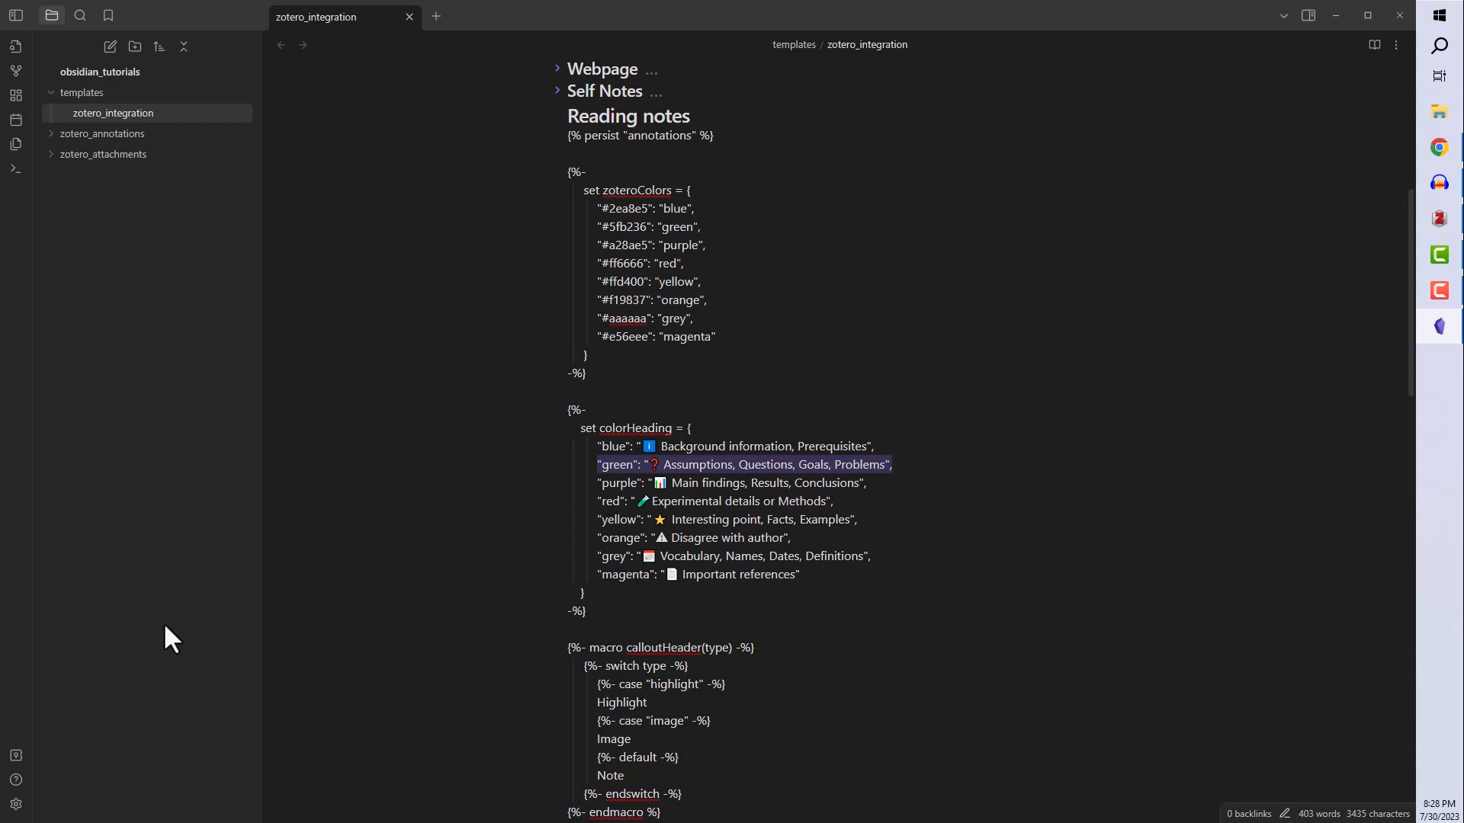
# Turn on community plugins in the Obsidian settings
pyautogui.click(15, 805)
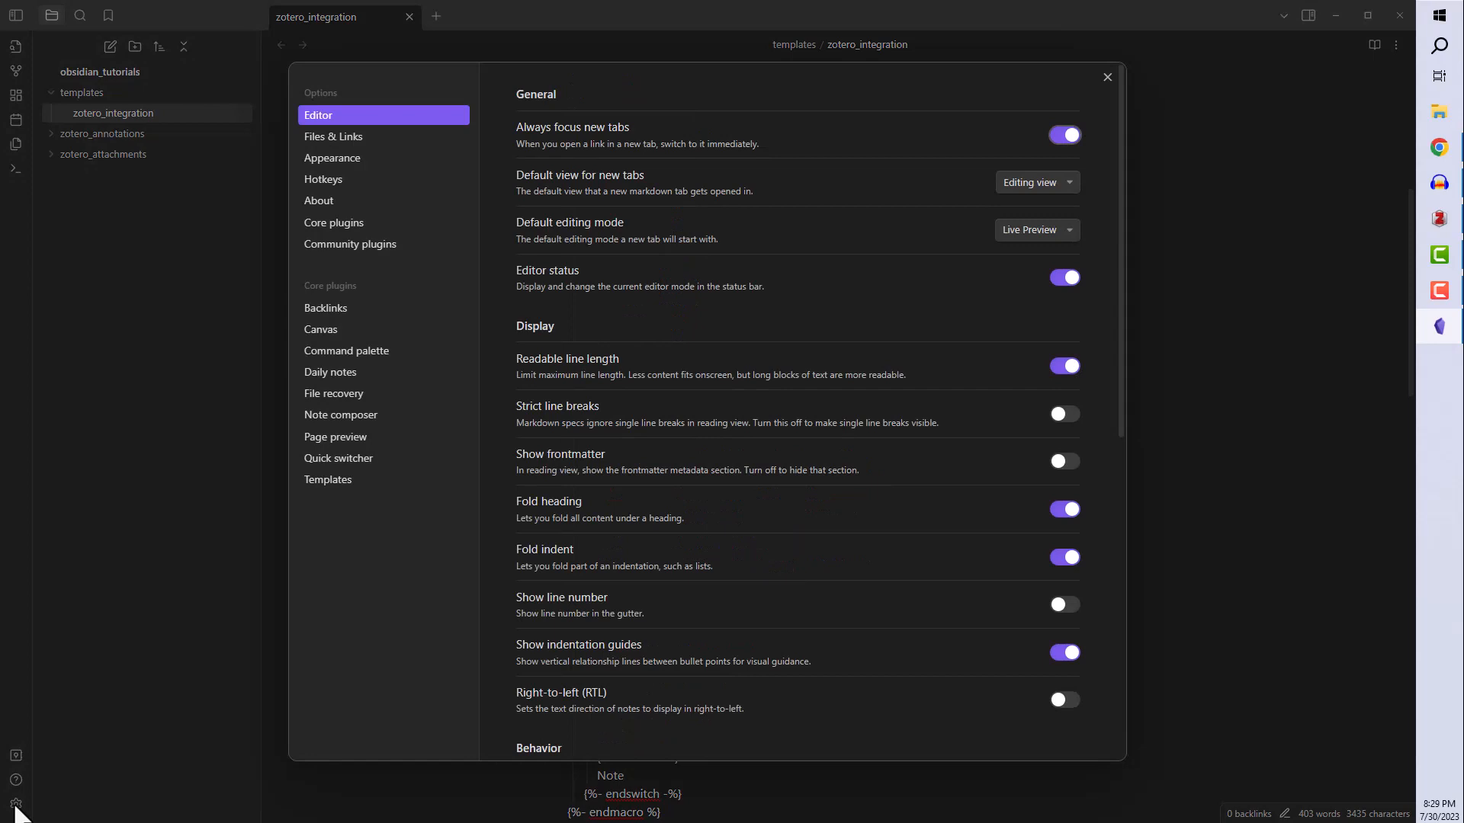
pyautogui.click(360, 246)
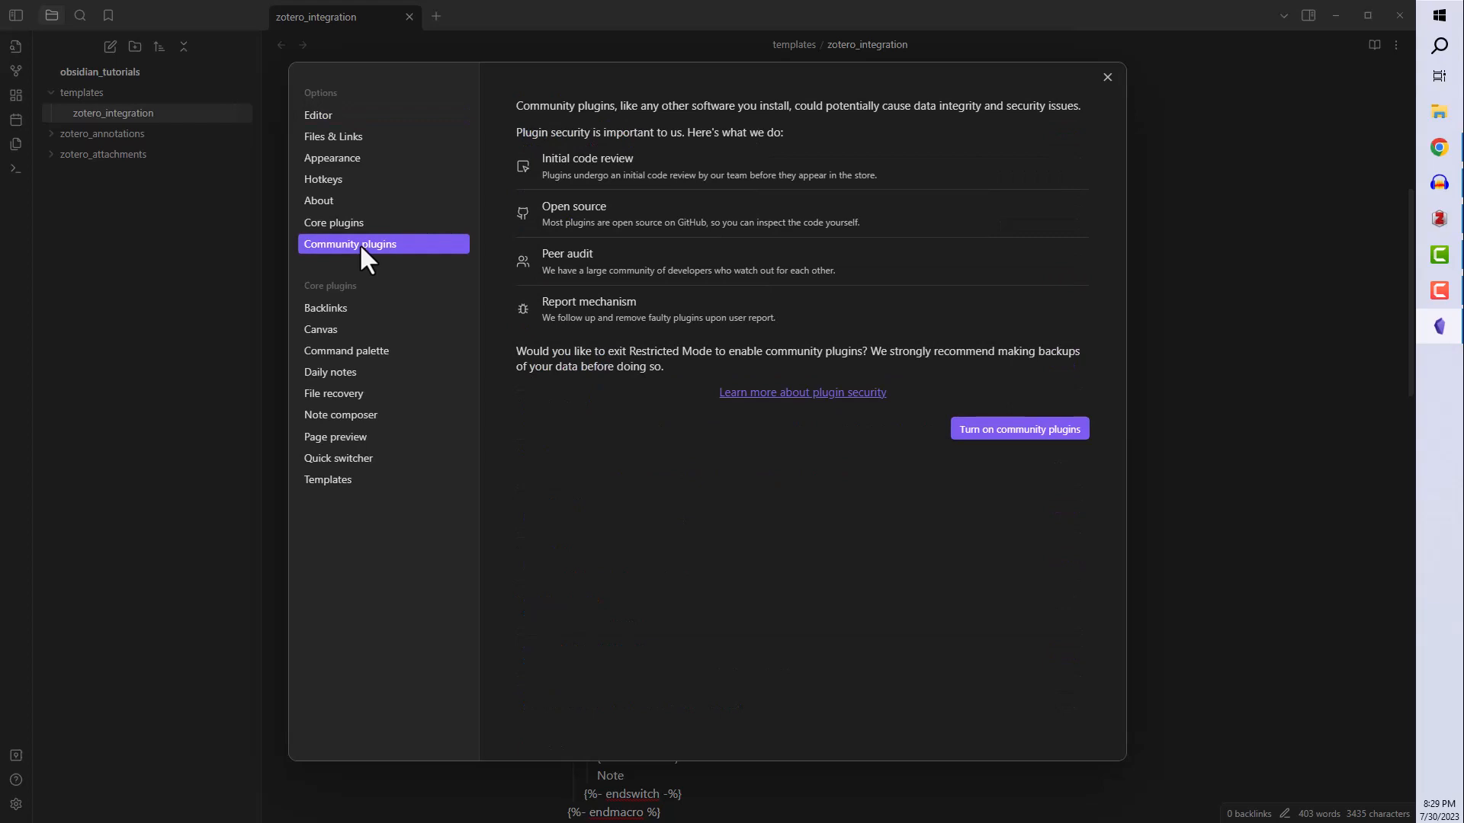
pyautogui.click(1004, 429)
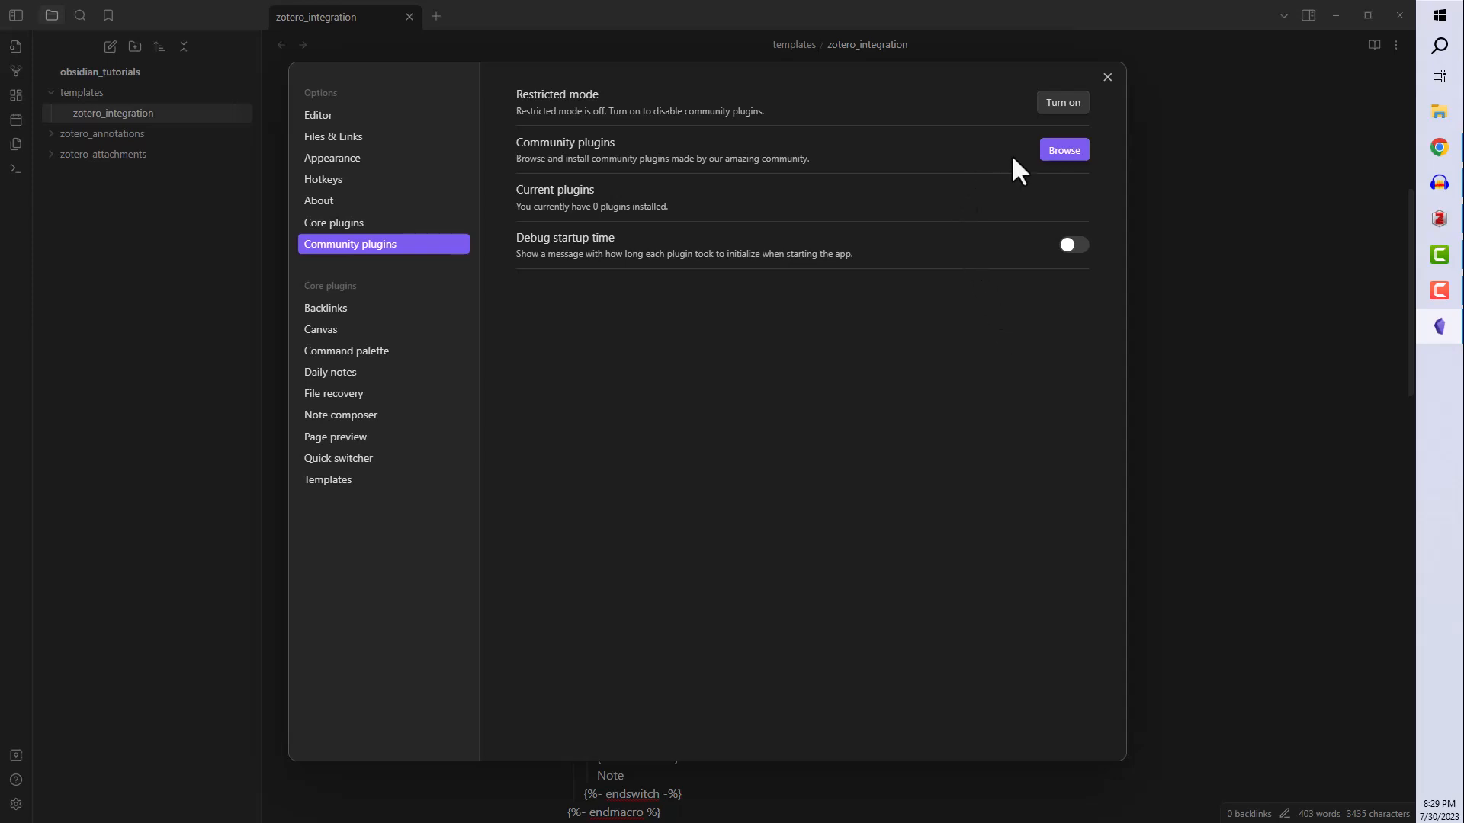
# Search the community plugins for "Zotero", then install and enable the Zotero Integration plugin
pyautogui.click(1052, 149)
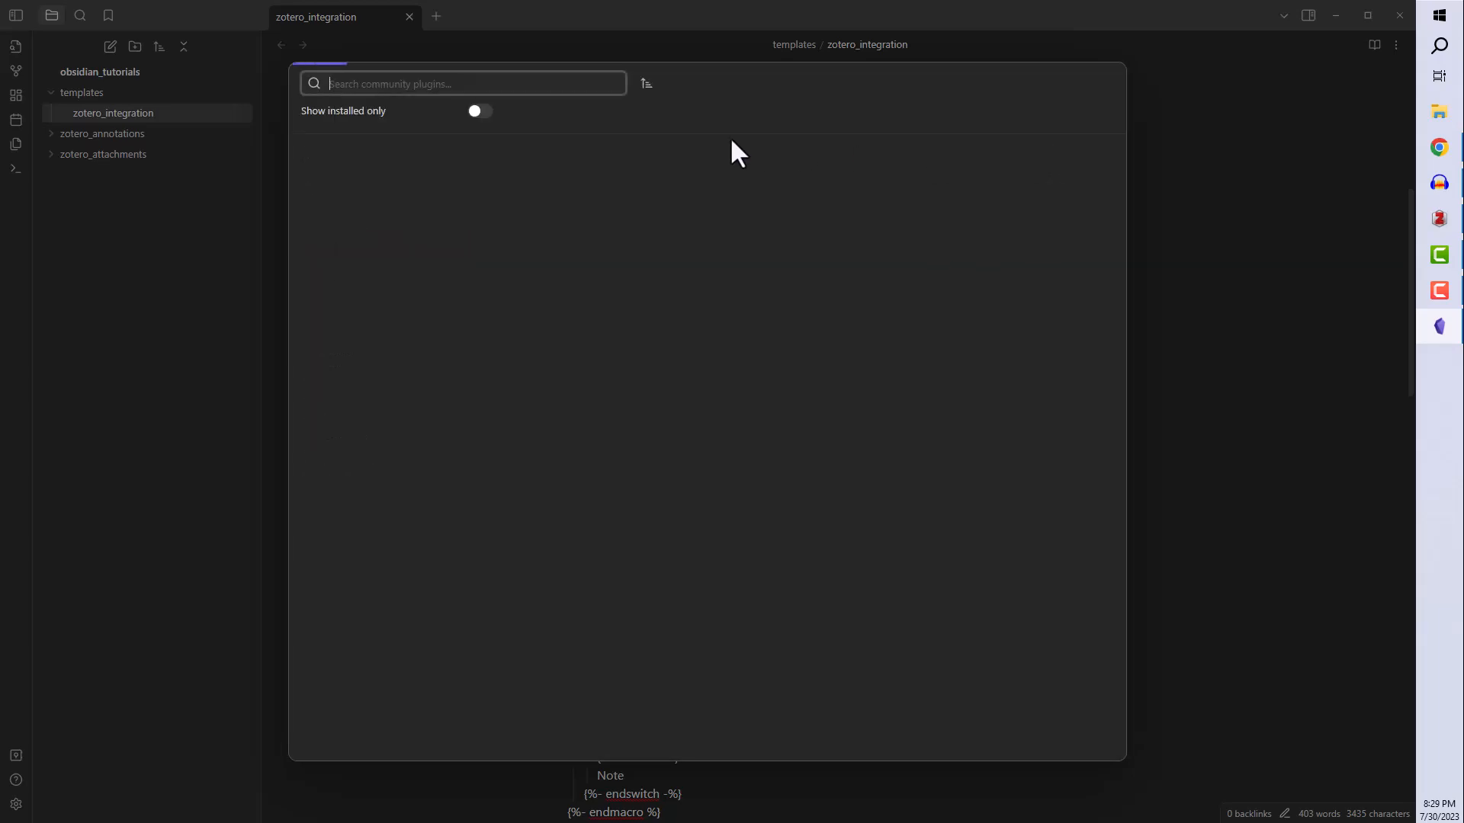
pyautogui.write('Zotero')
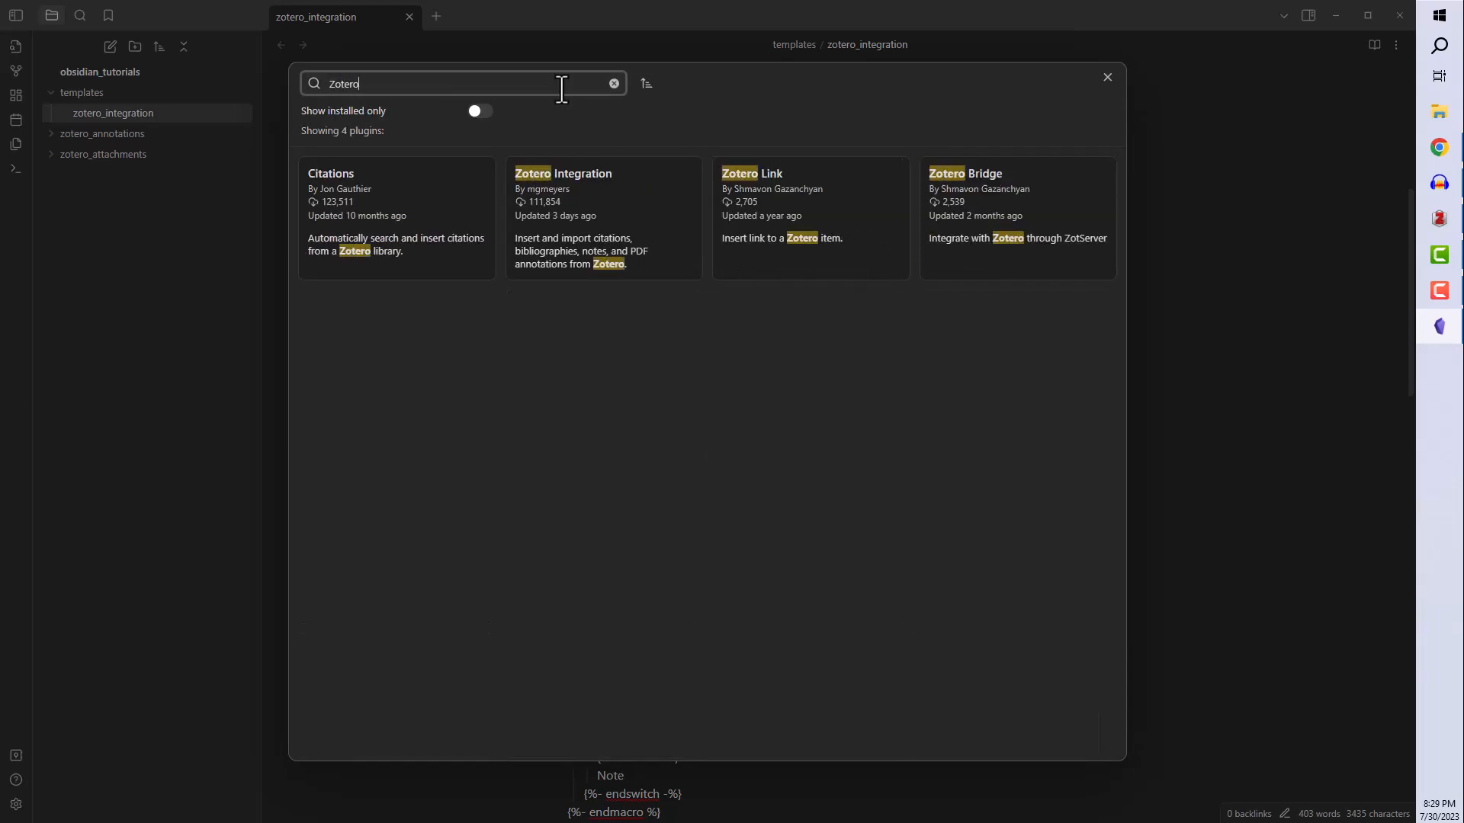
pyautogui.click(613, 192)
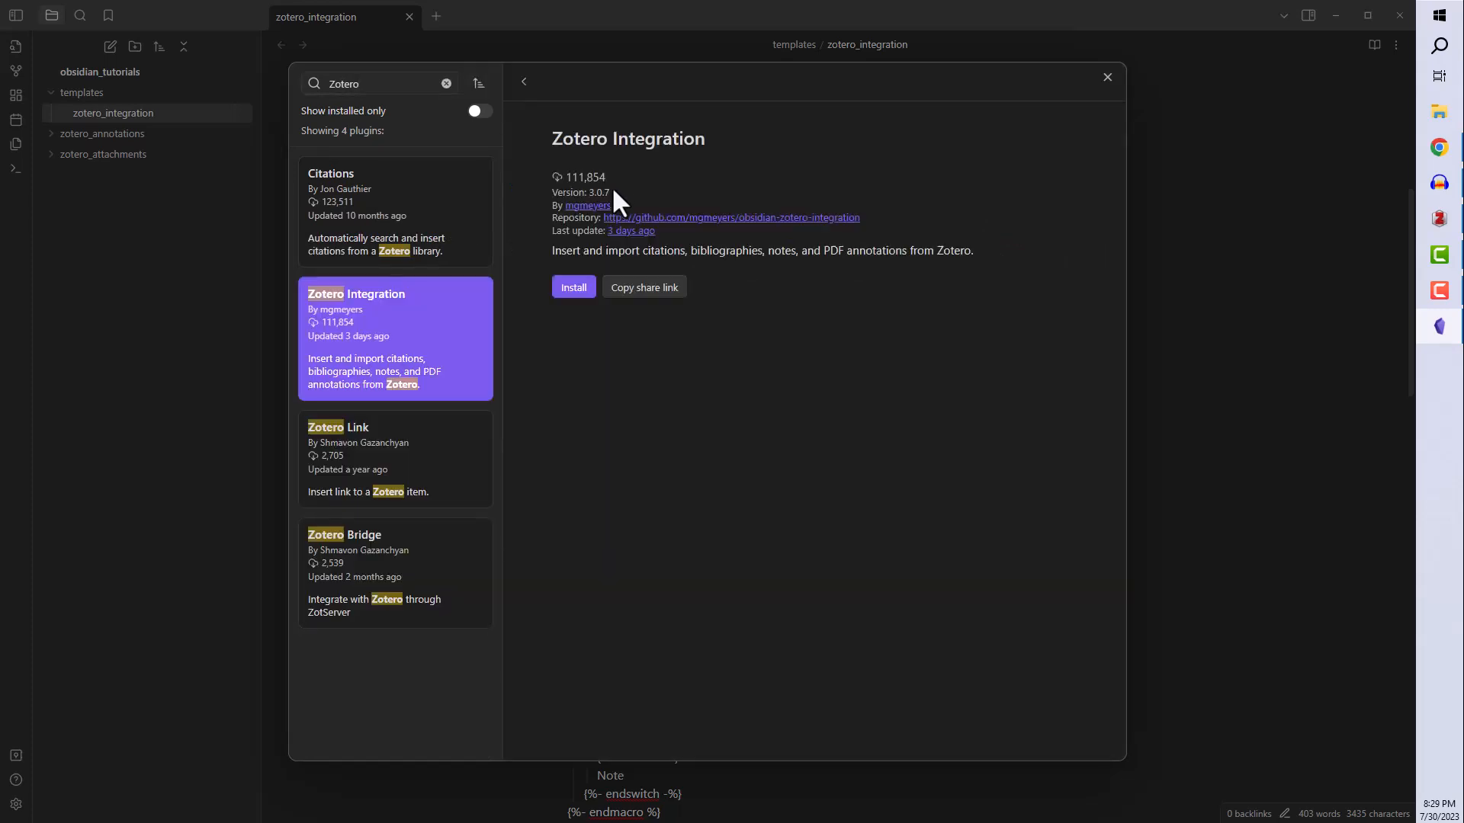
pyautogui.click(574, 287)
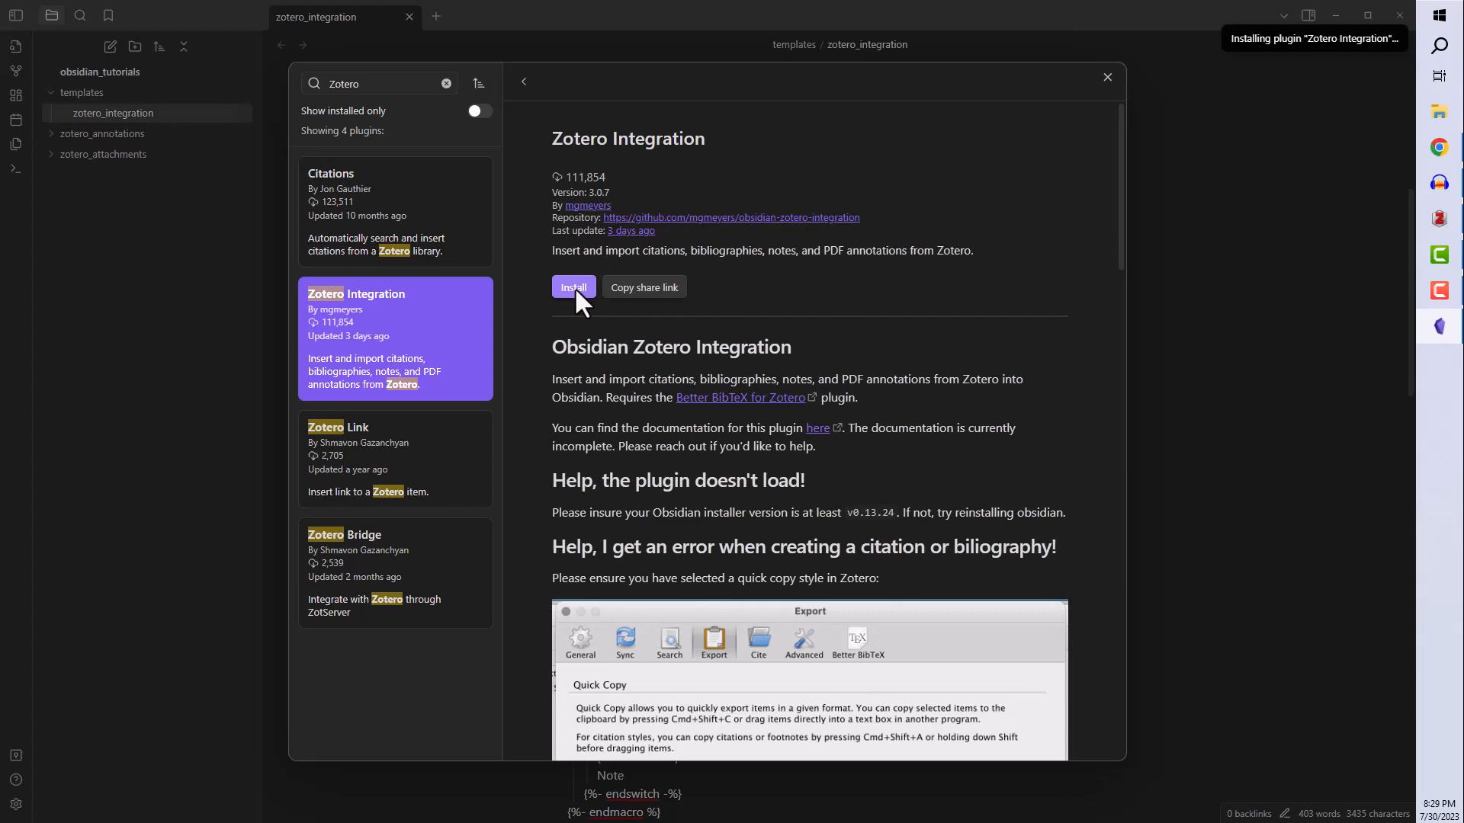
pyautogui.click(575, 287)
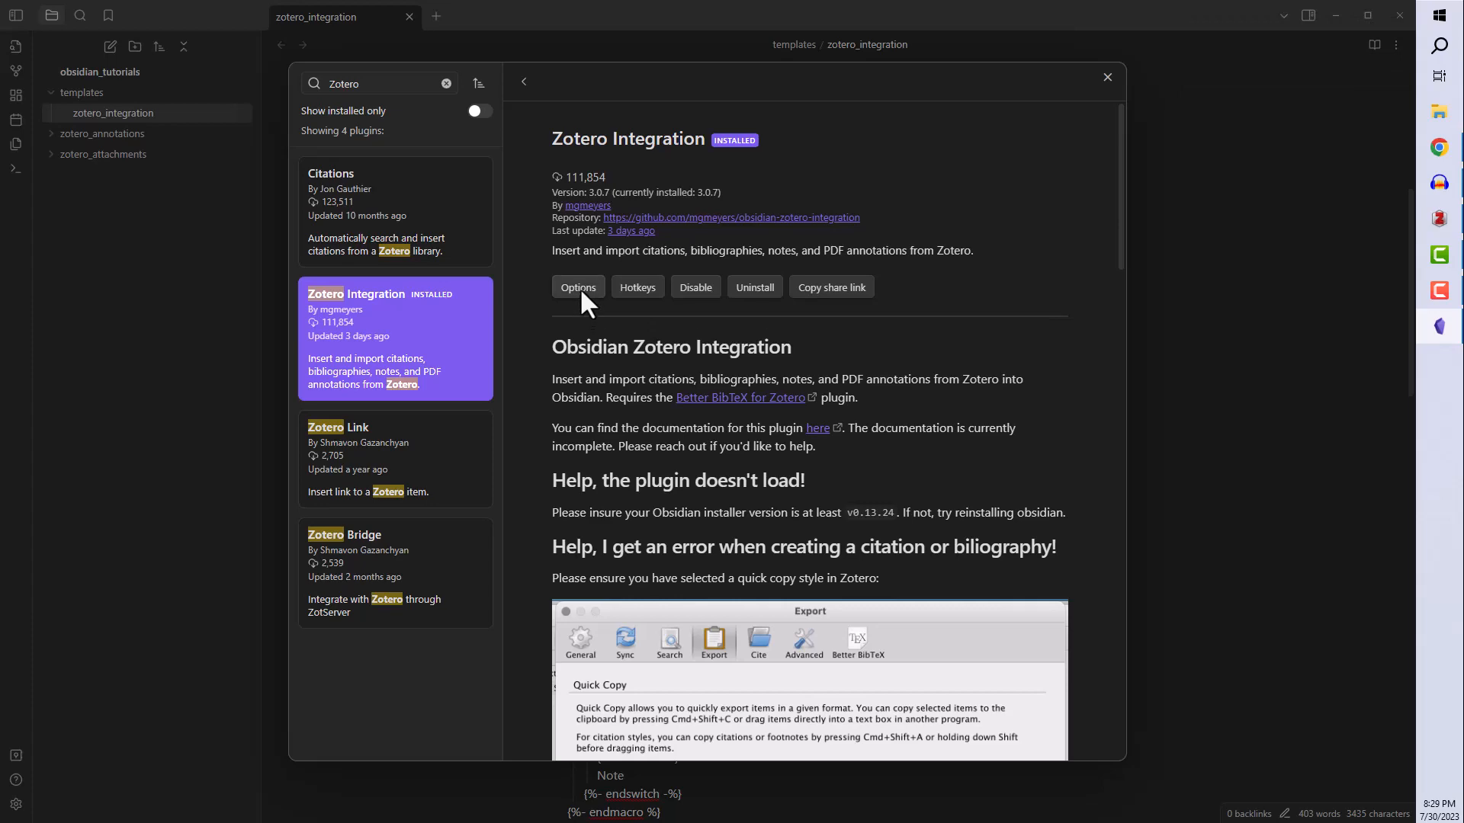
# In the Zotero Integration options, set the database to Zotero and enable opening notes after import and annotation concatenation
pyautogui.click(579, 288)
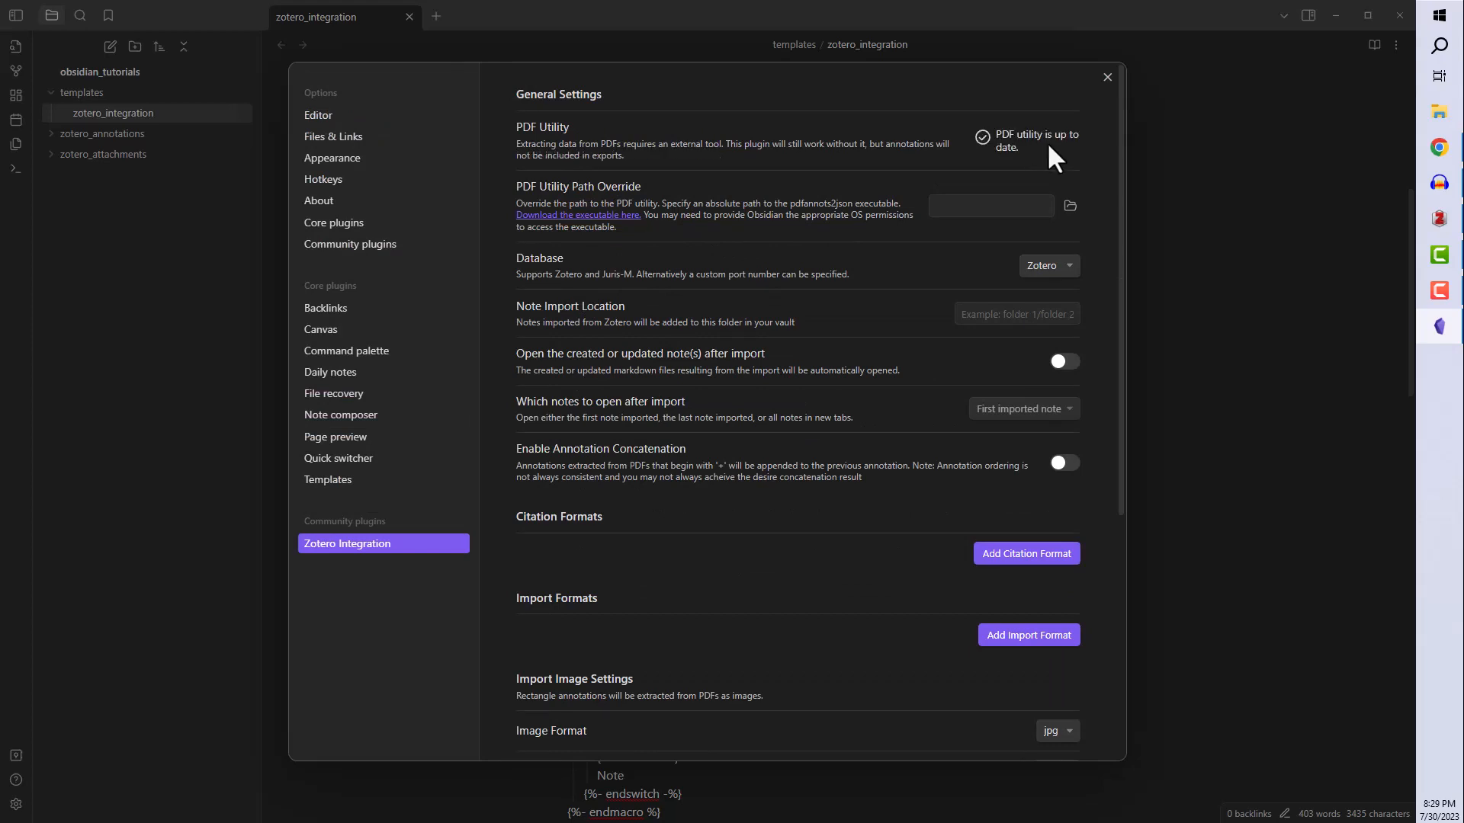
pyautogui.click(1057, 265)
pyautogui.click(1057, 285)
pyautogui.click(1064, 361)
pyautogui.scroll(-1, 1062, 404)
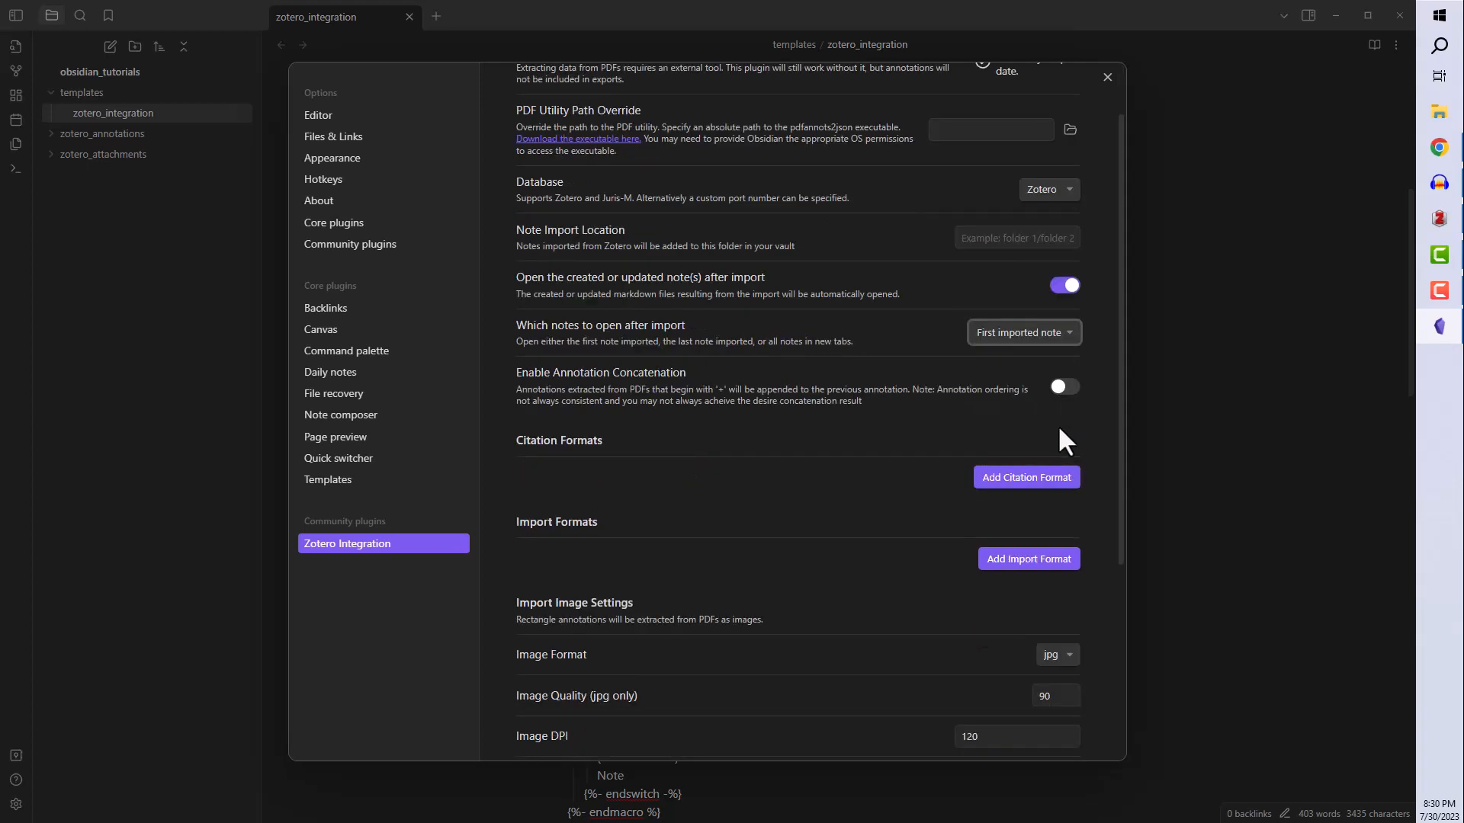
pyautogui.click(1066, 387)
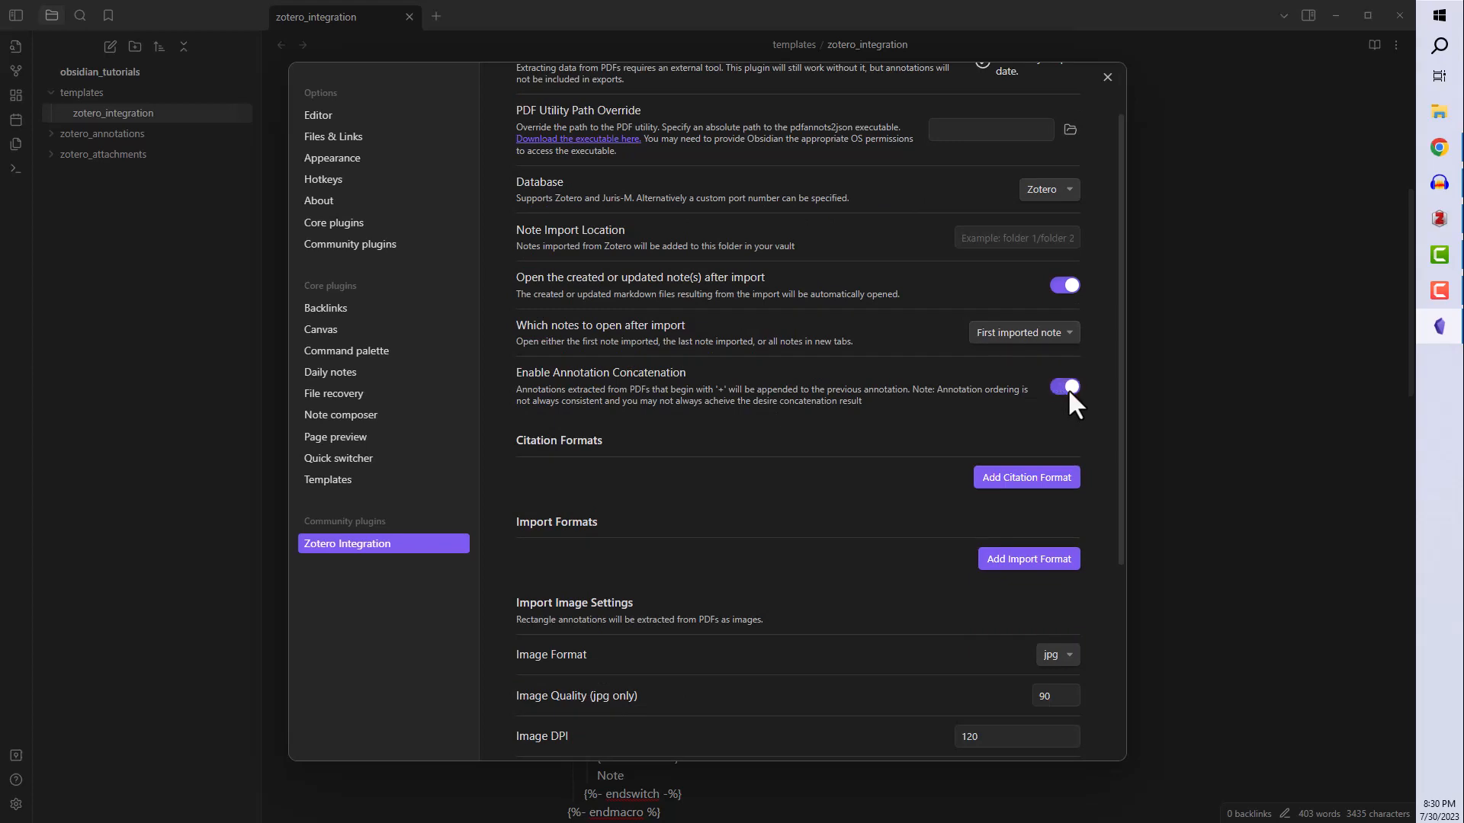
# Add an import format and name it "import annotations"
pyautogui.scroll(-2, 1069, 389)
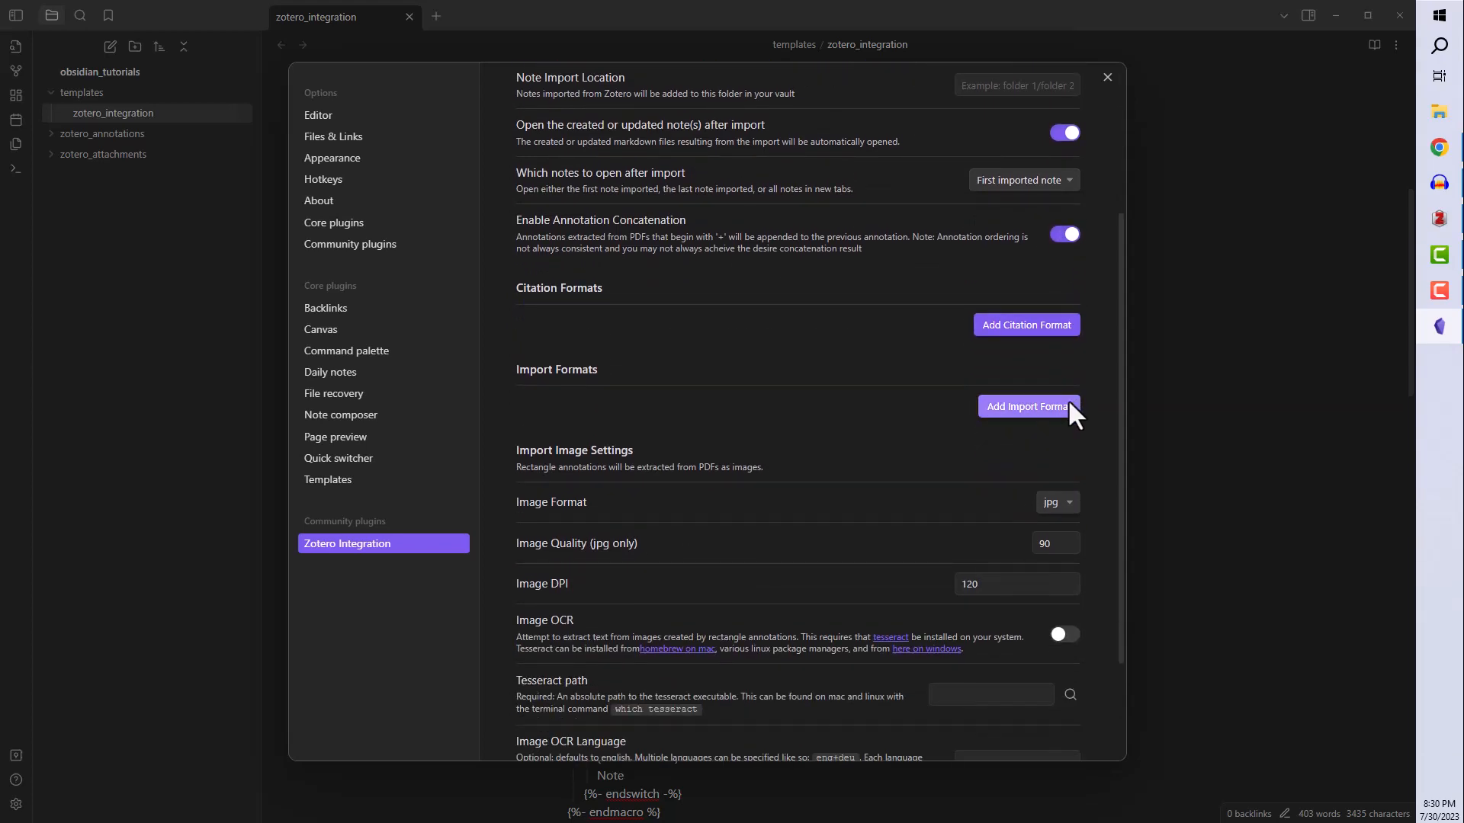
pyautogui.click(1068, 405)
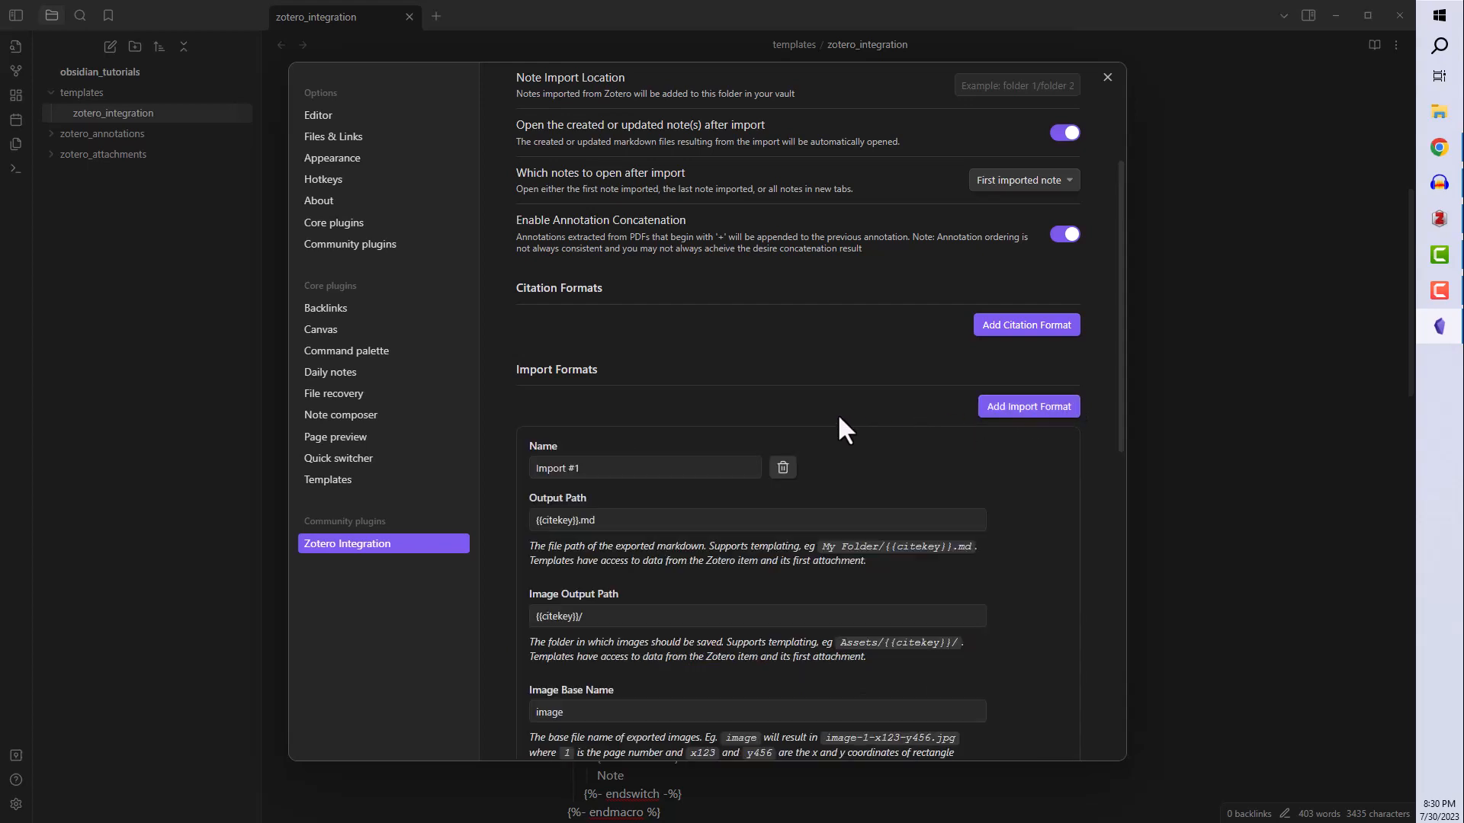
pyautogui.scroll(-1, 839, 425)
pyautogui.tripleClick(720, 393)
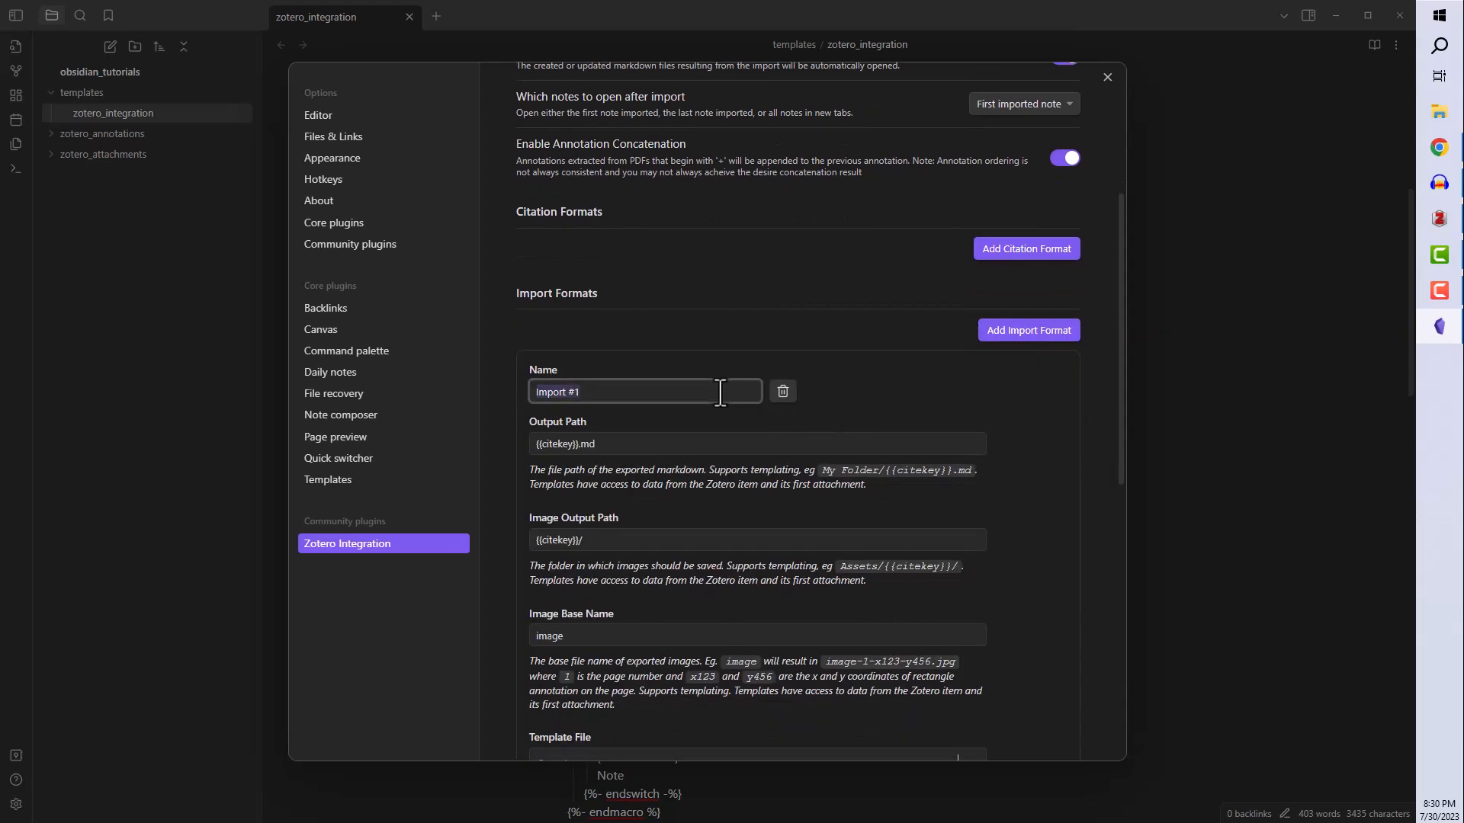
pyautogui.write('import annotations')
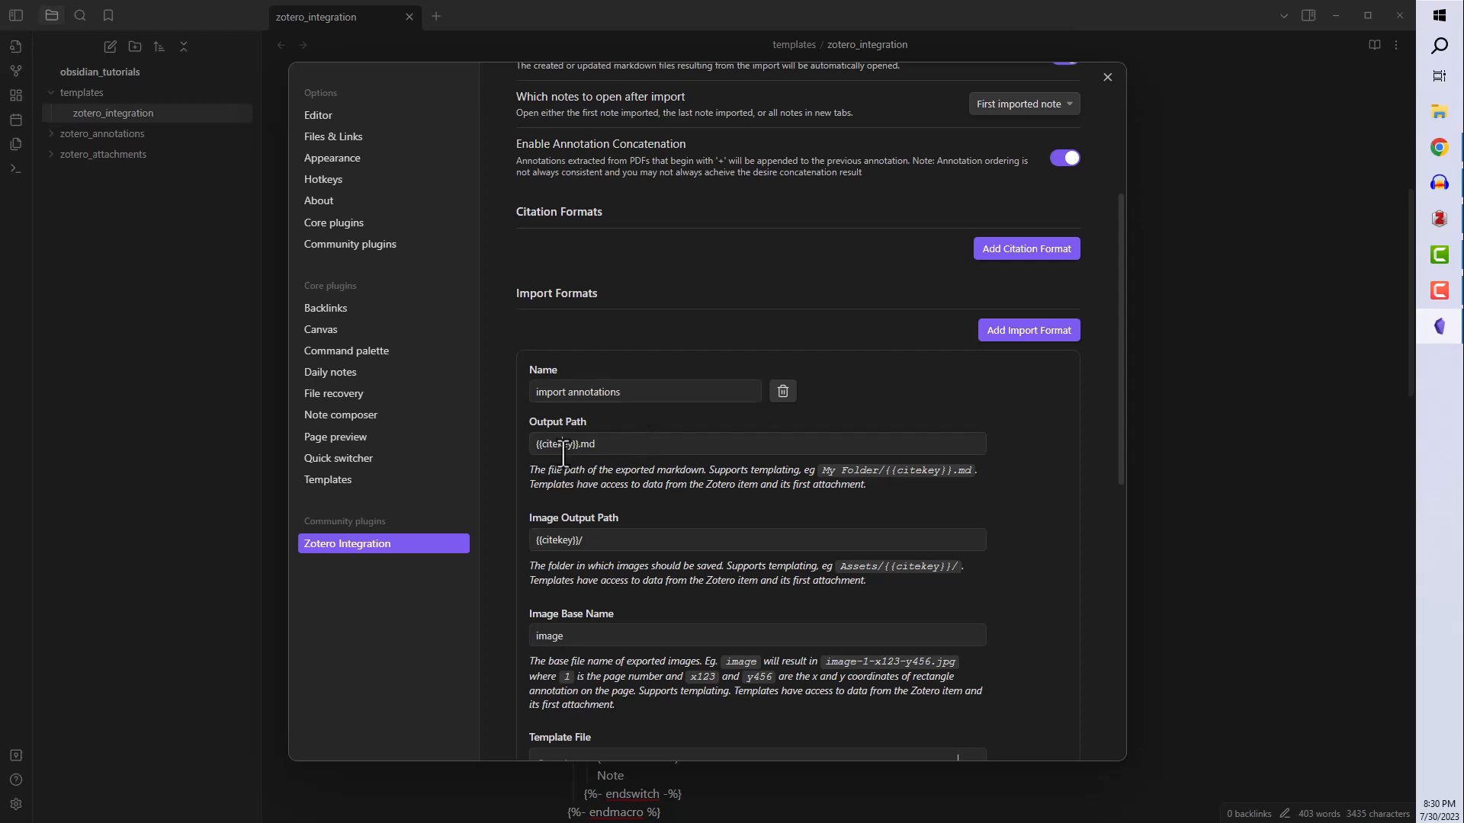
# Set the output path to zotero_annotations/{{citekey}}.md and the image output path to zotero_attachments/{{citekey}}/
pyautogui.click(536, 448)
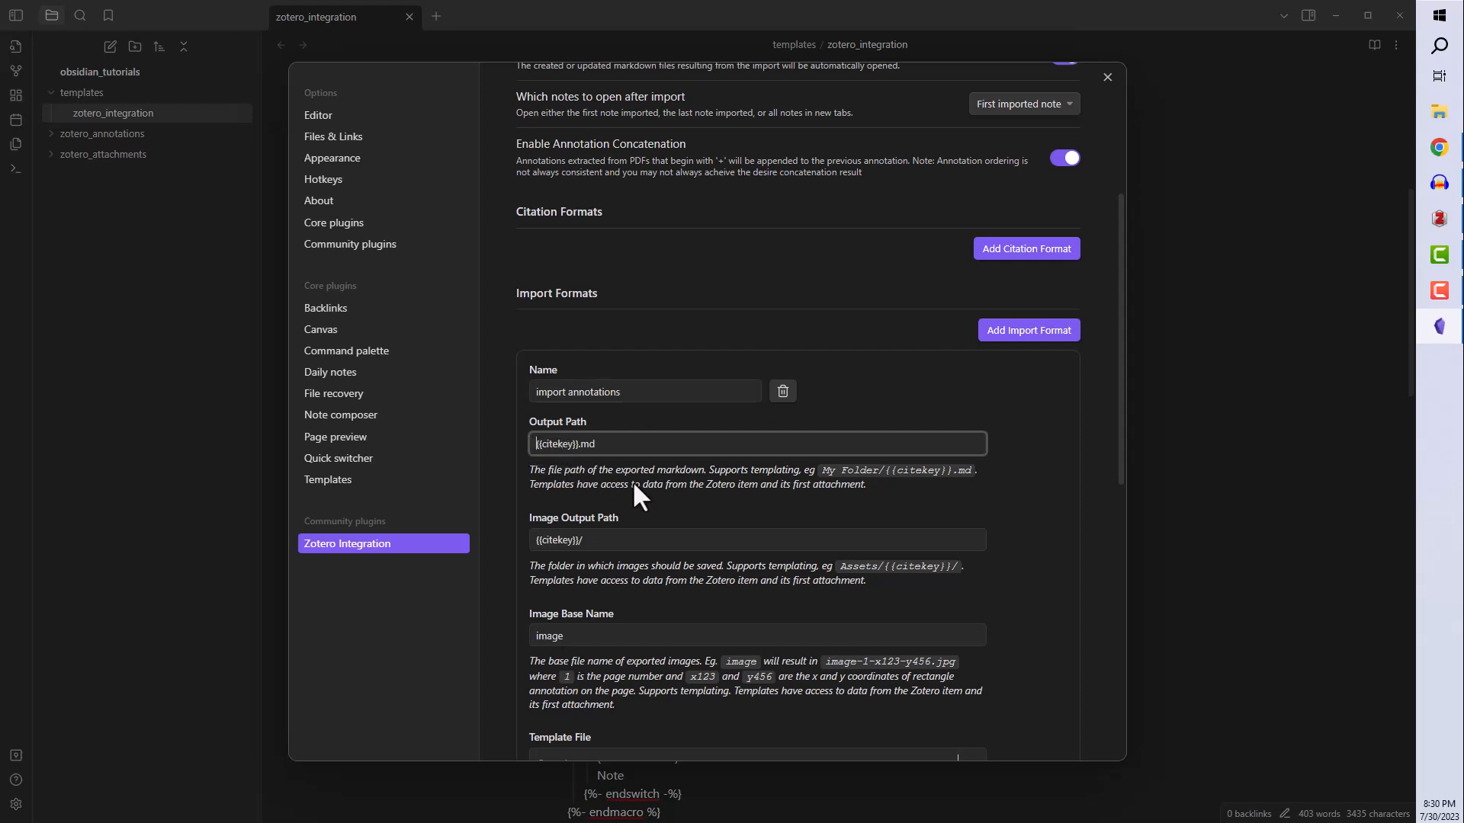
pyautogui.write('zotero_annotations/')
pyautogui.moveTo(630, 446); pyautogui.dragTo(662, 447)
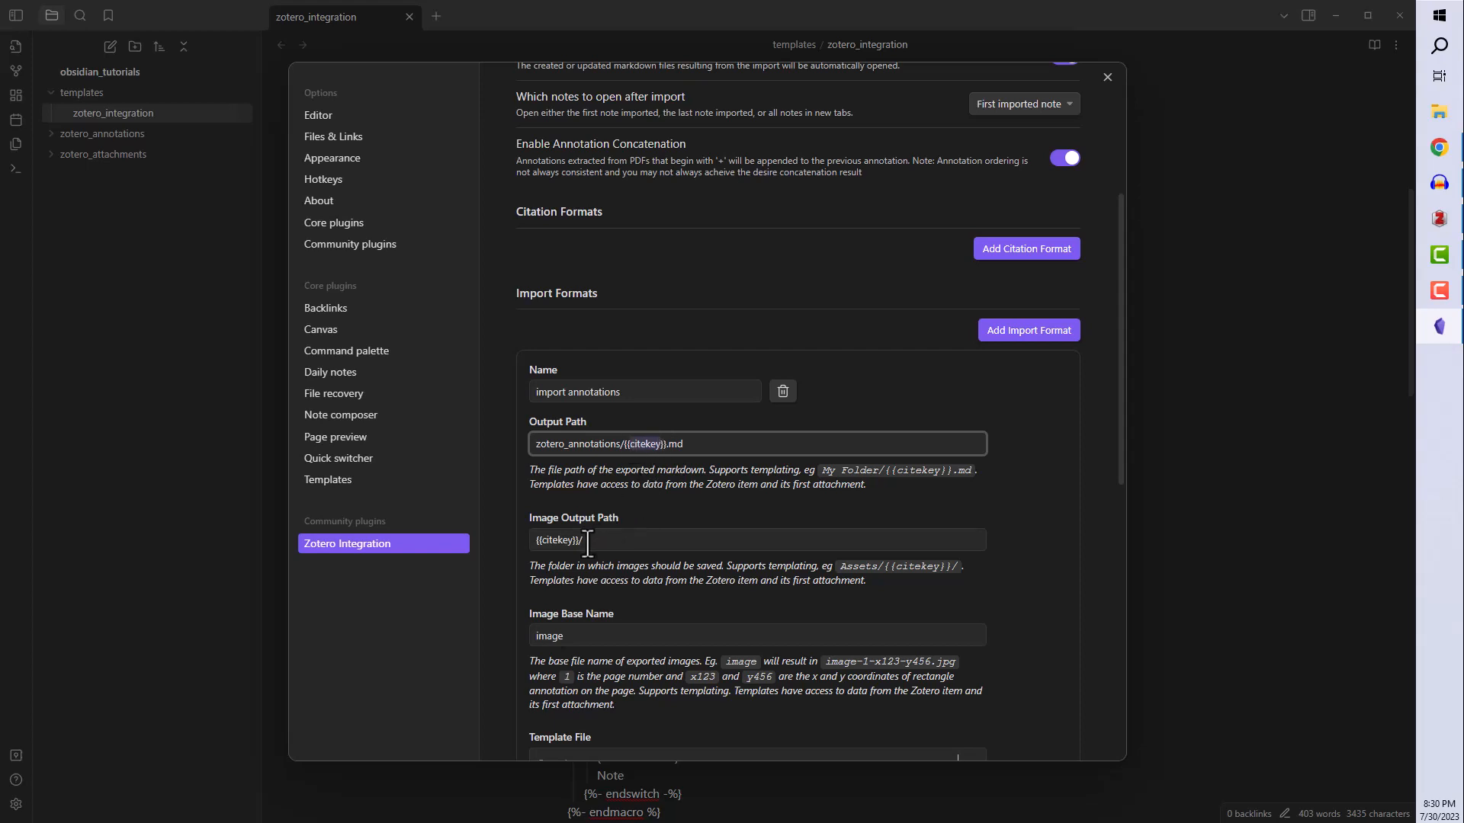
pyautogui.click(536, 541)
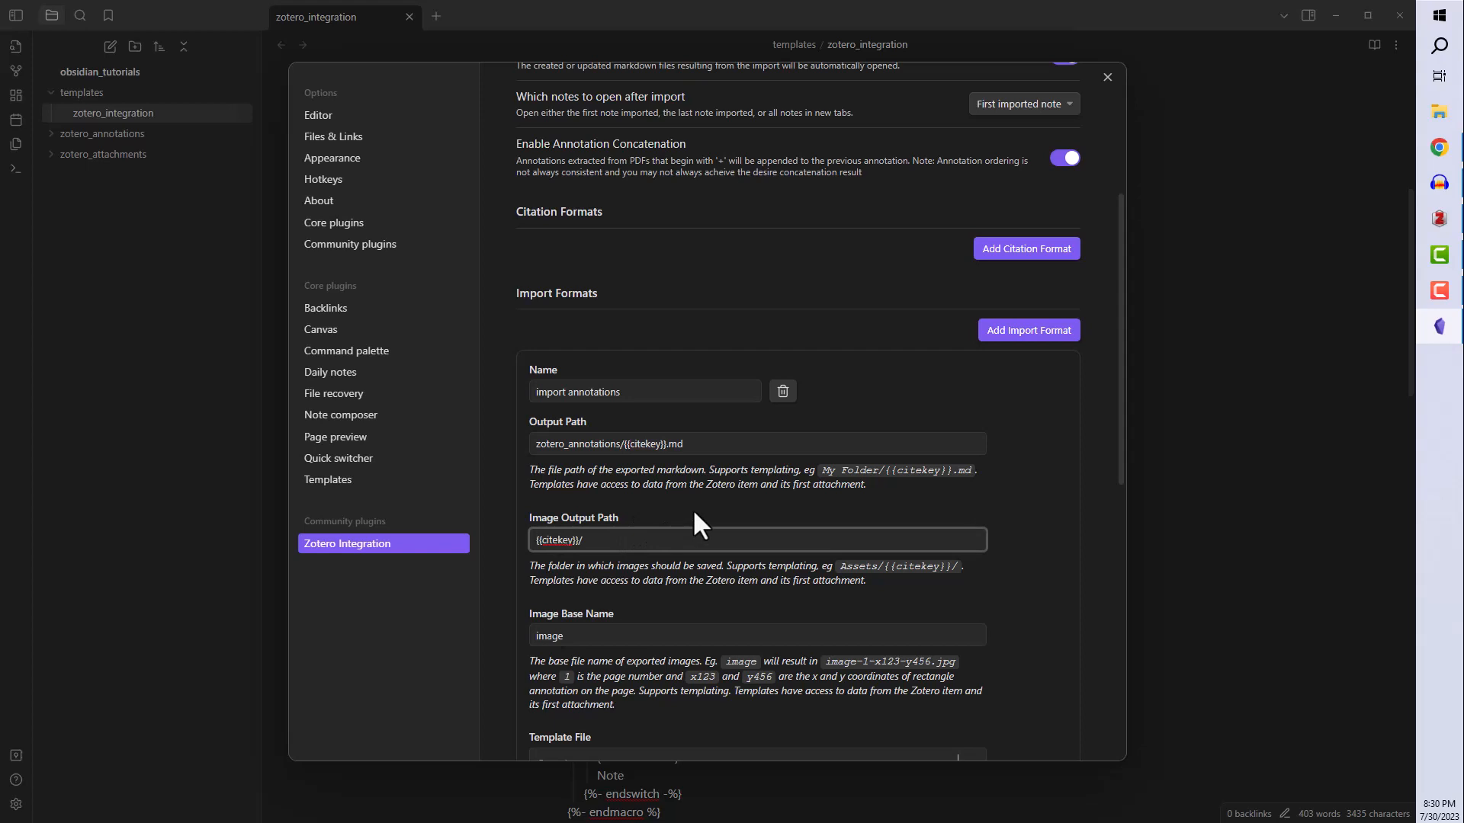
pyautogui.write('zotero_attachments/')
# Choose templates/zotero_integration.md as the template file of the import format
pyautogui.scroll(-1, 693, 603)
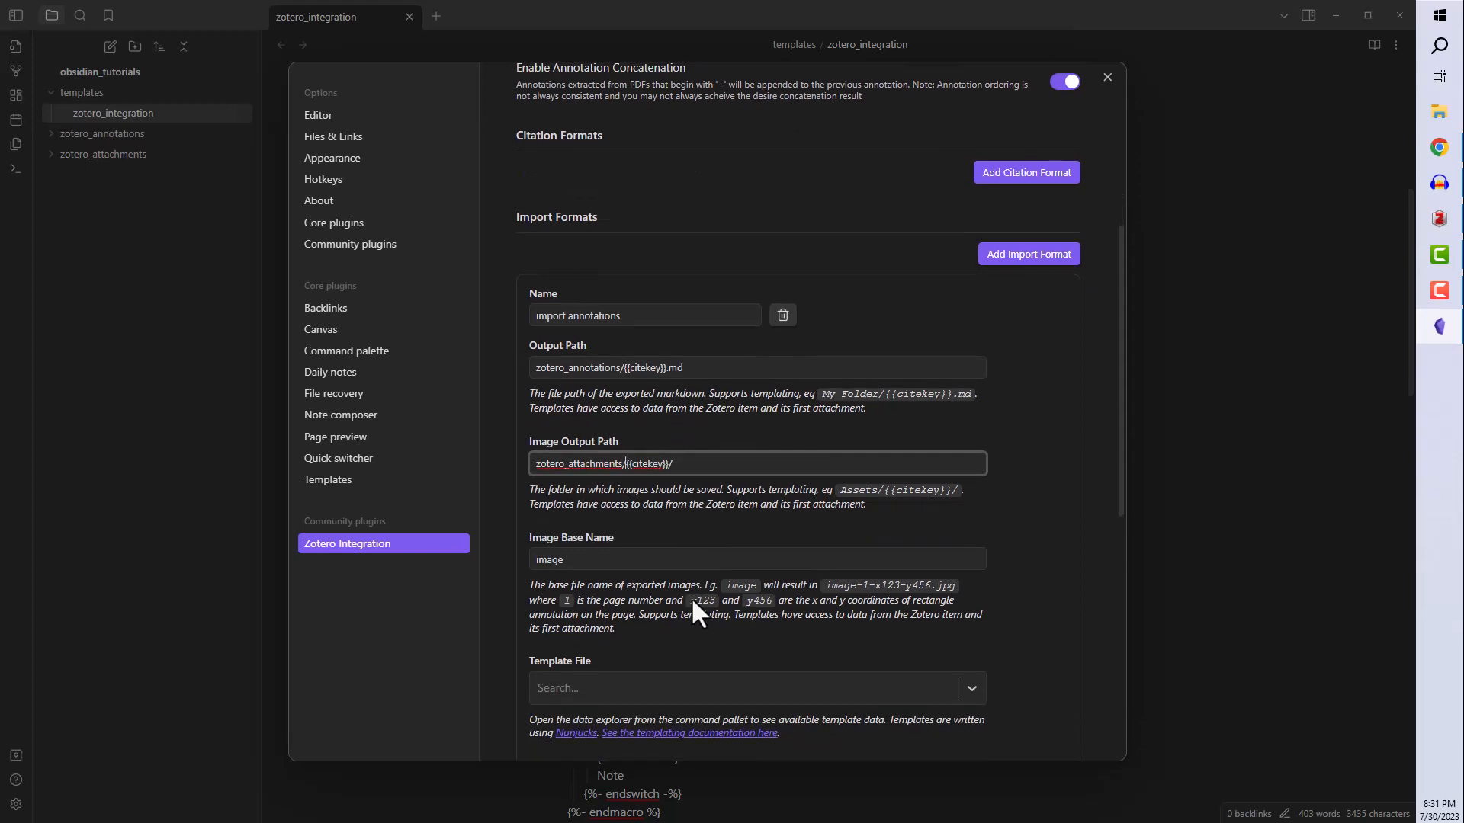
pyautogui.scroll(-1, 693, 607)
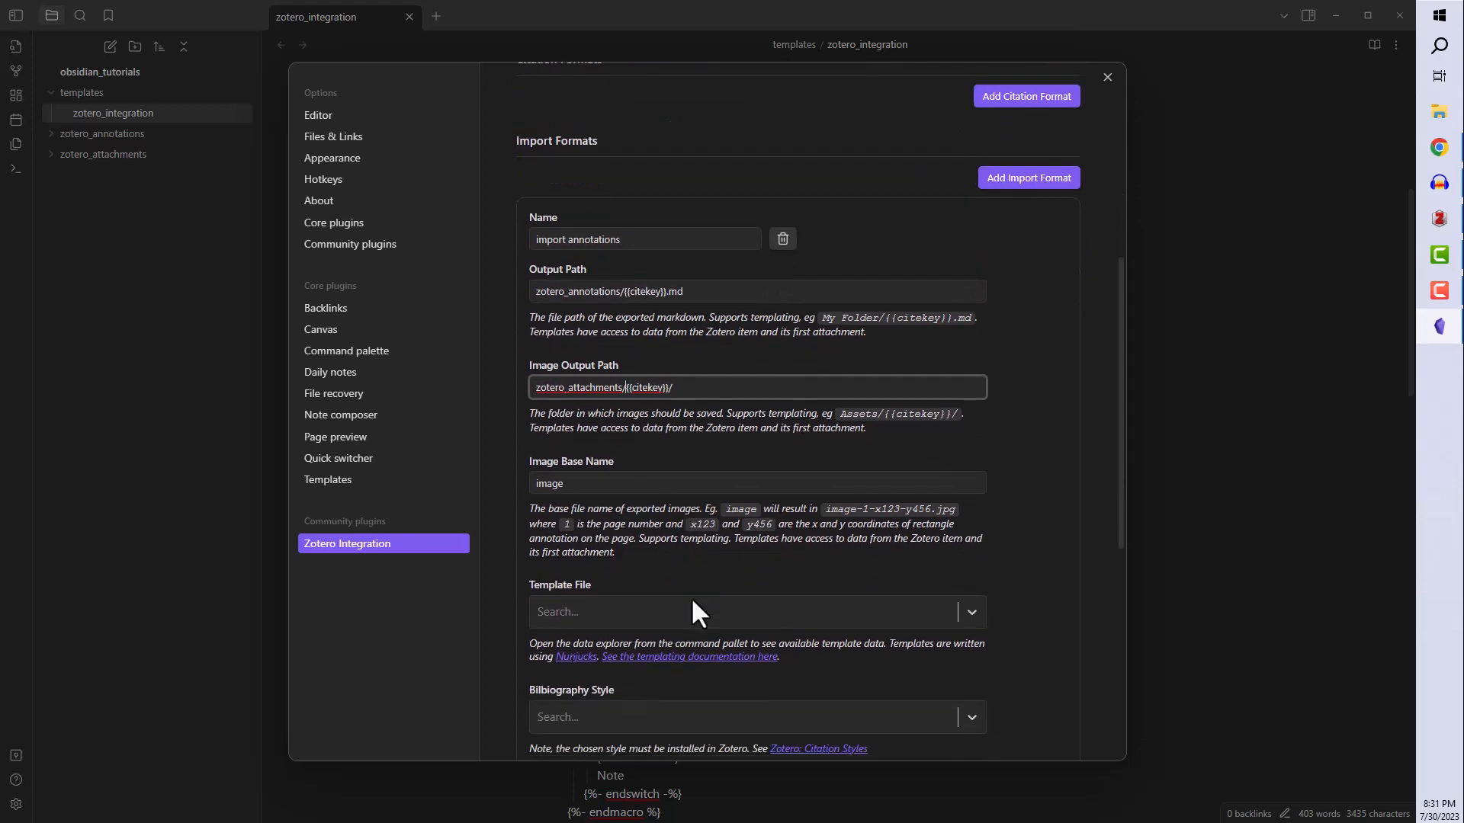
pyautogui.click(693, 615)
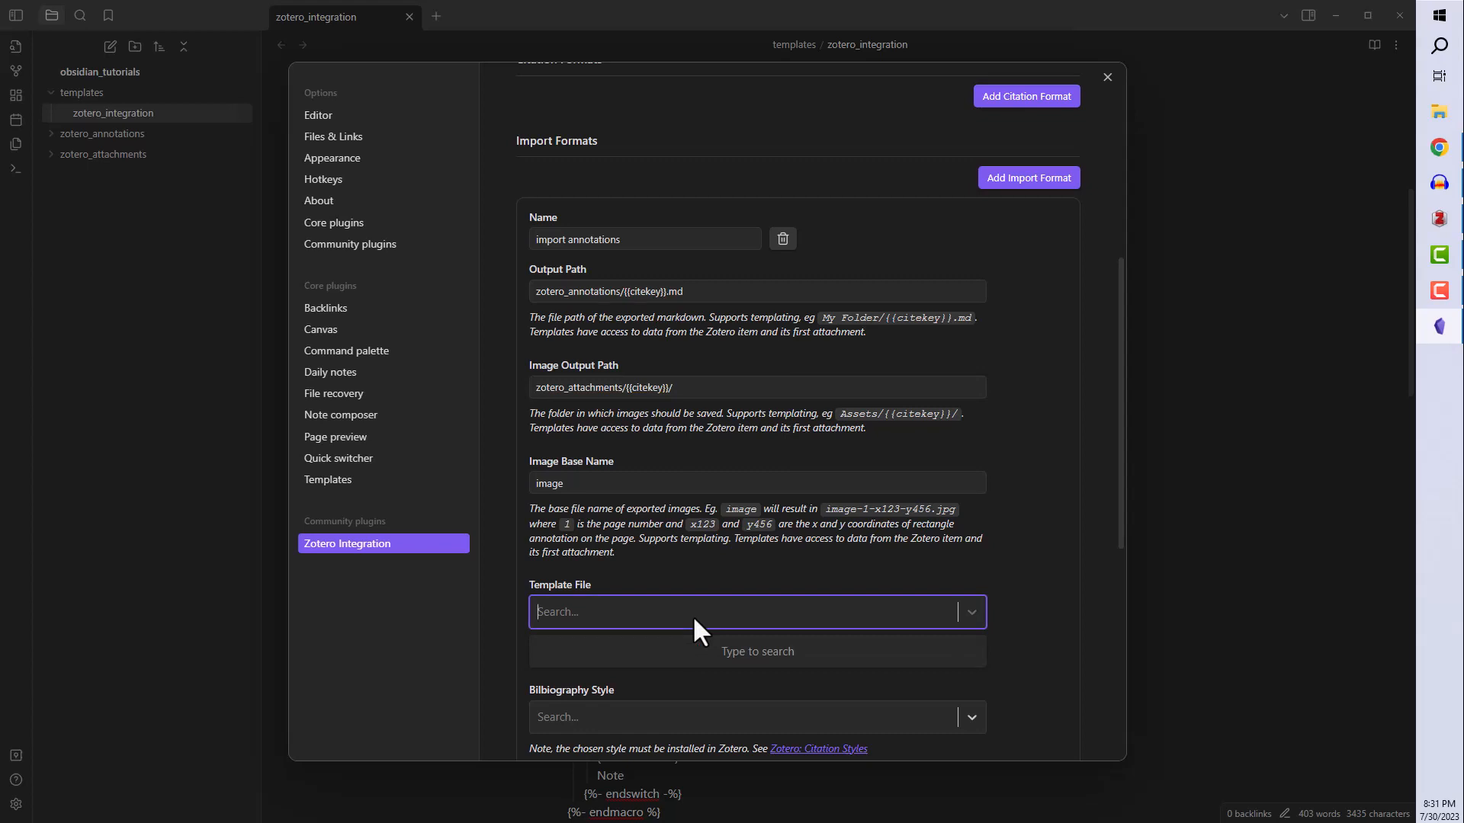
pyautogui.write('temp')
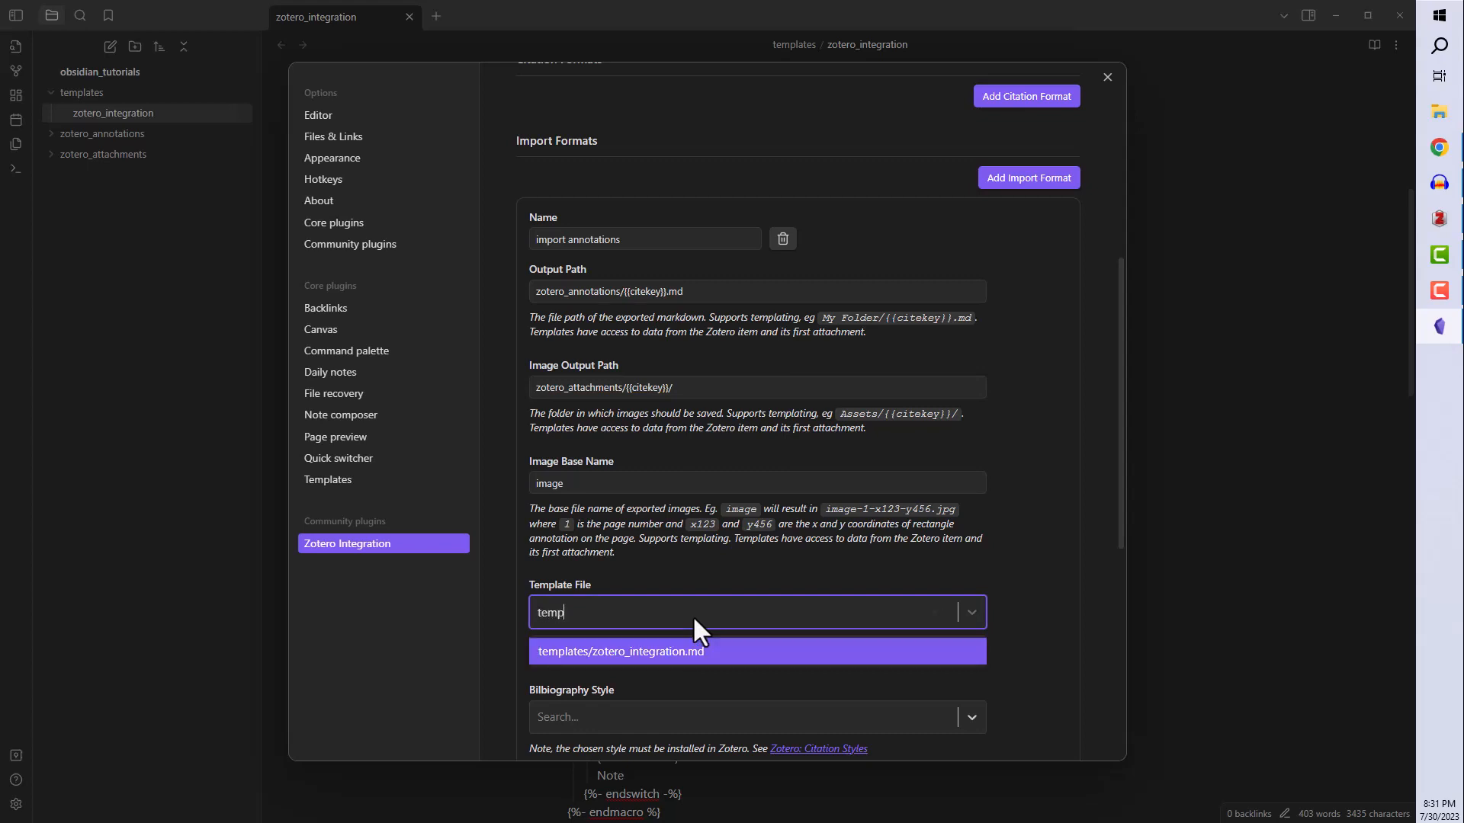
pyautogui.write('lates/zote')
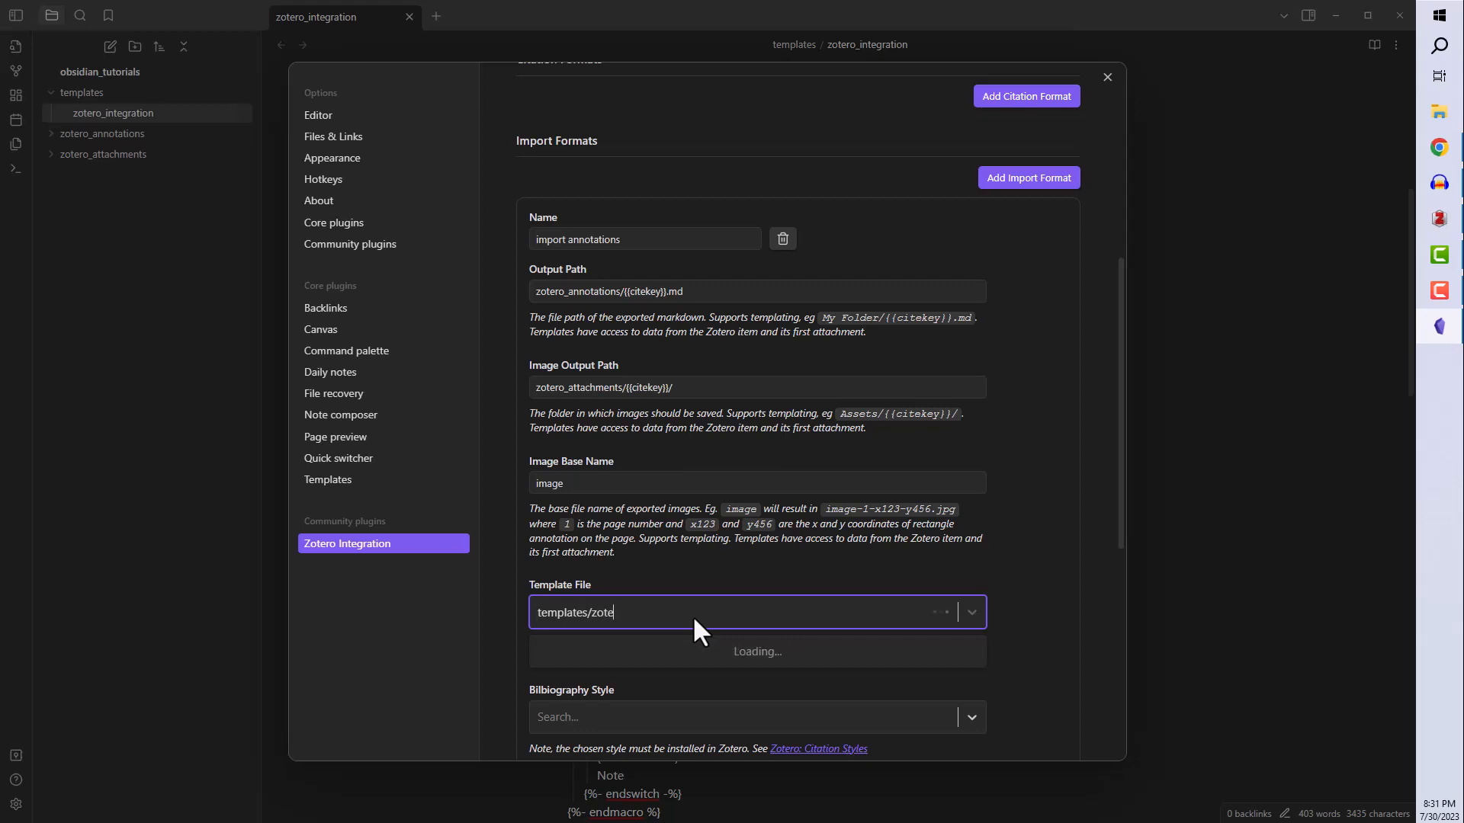
pyautogui.write('ro_')
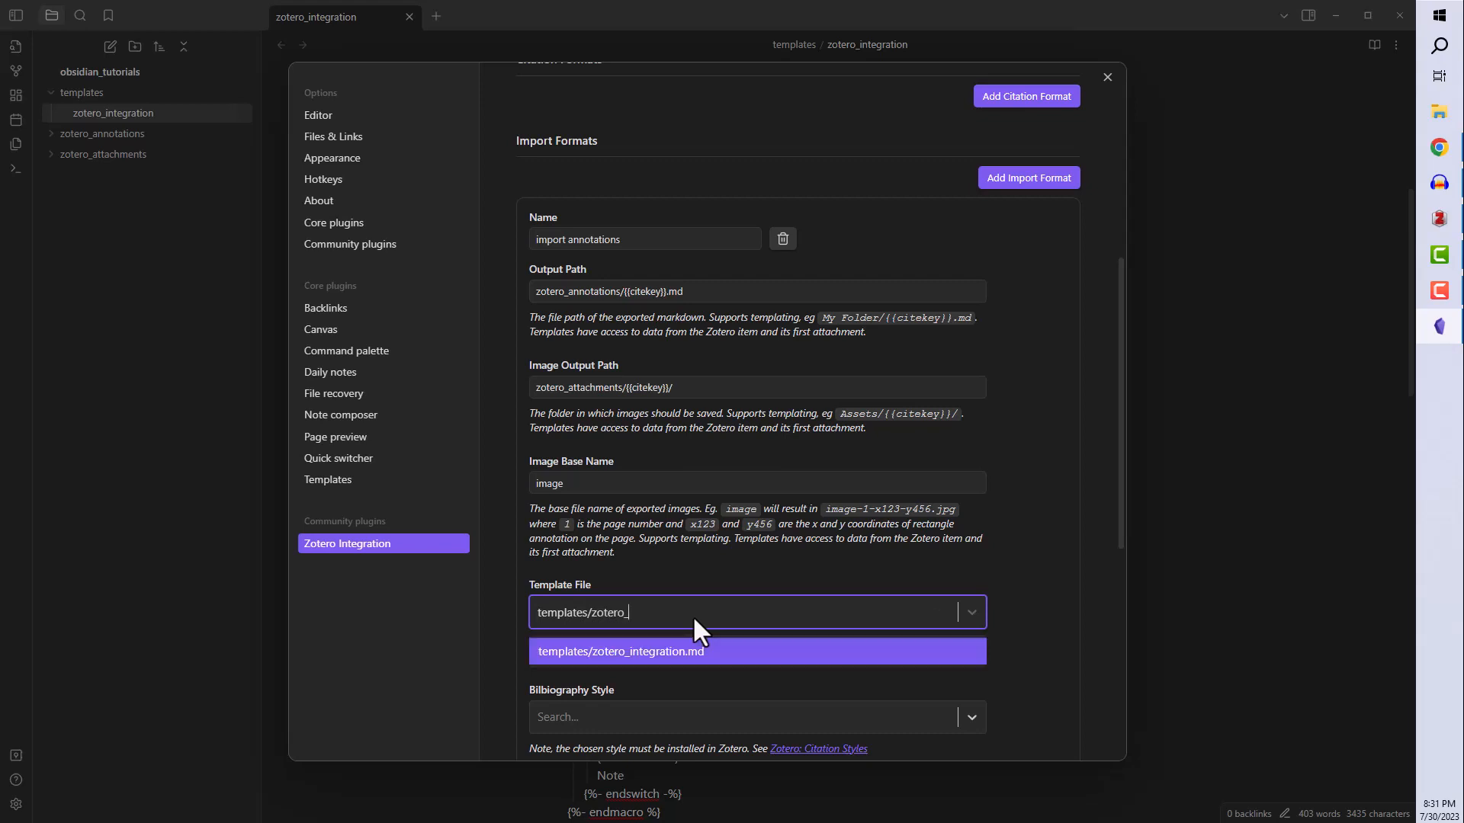
pyautogui.press('Return')
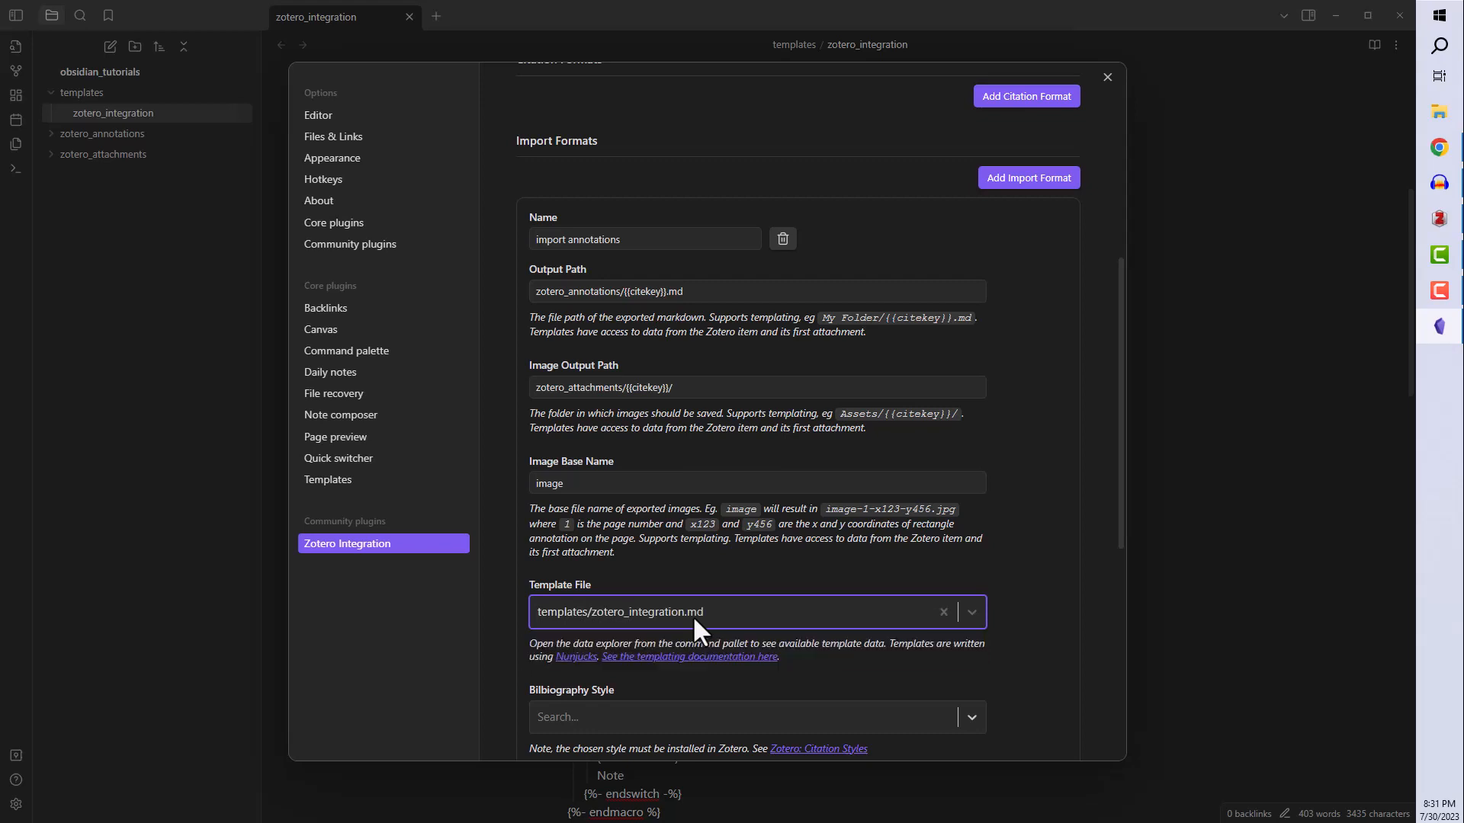
# Assign the hotkey Ctrl+Shift+I to the Zotero Integration import annotations command and close the settings
pyautogui.scroll(-1, 694, 619)
pyautogui.click(565, 638)
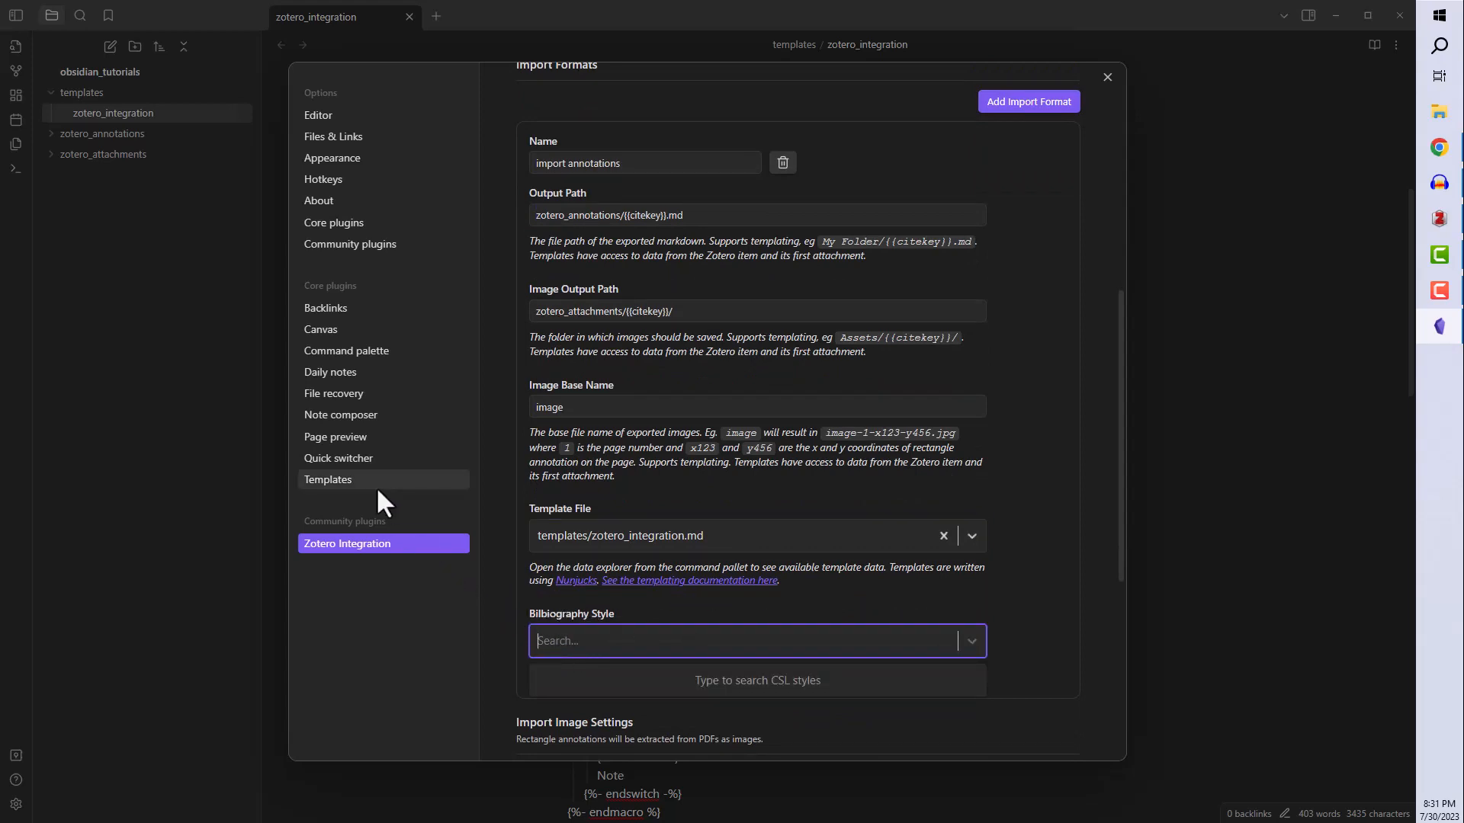
pyautogui.click(355, 176)
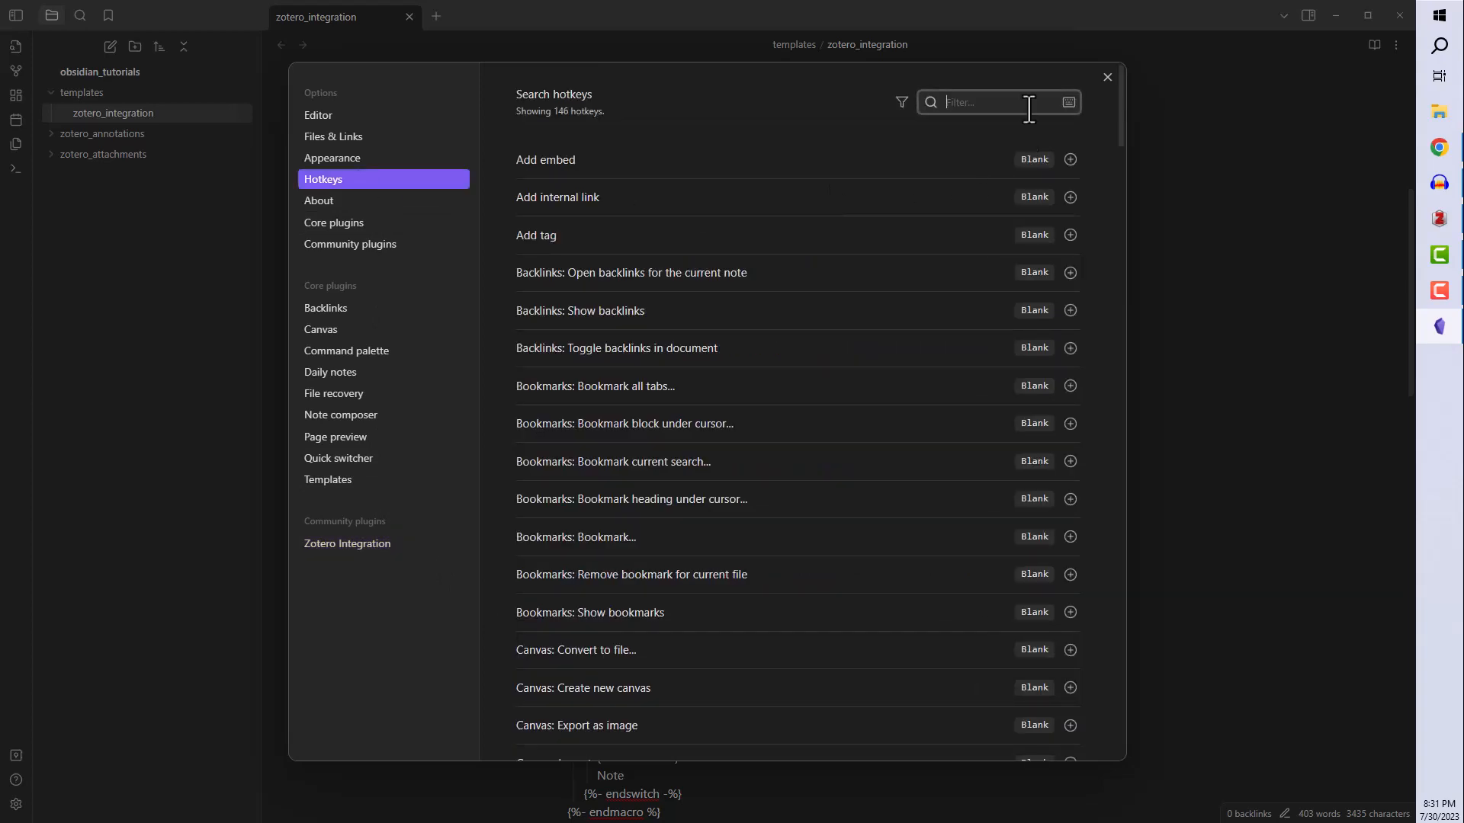
pyautogui.write('import')
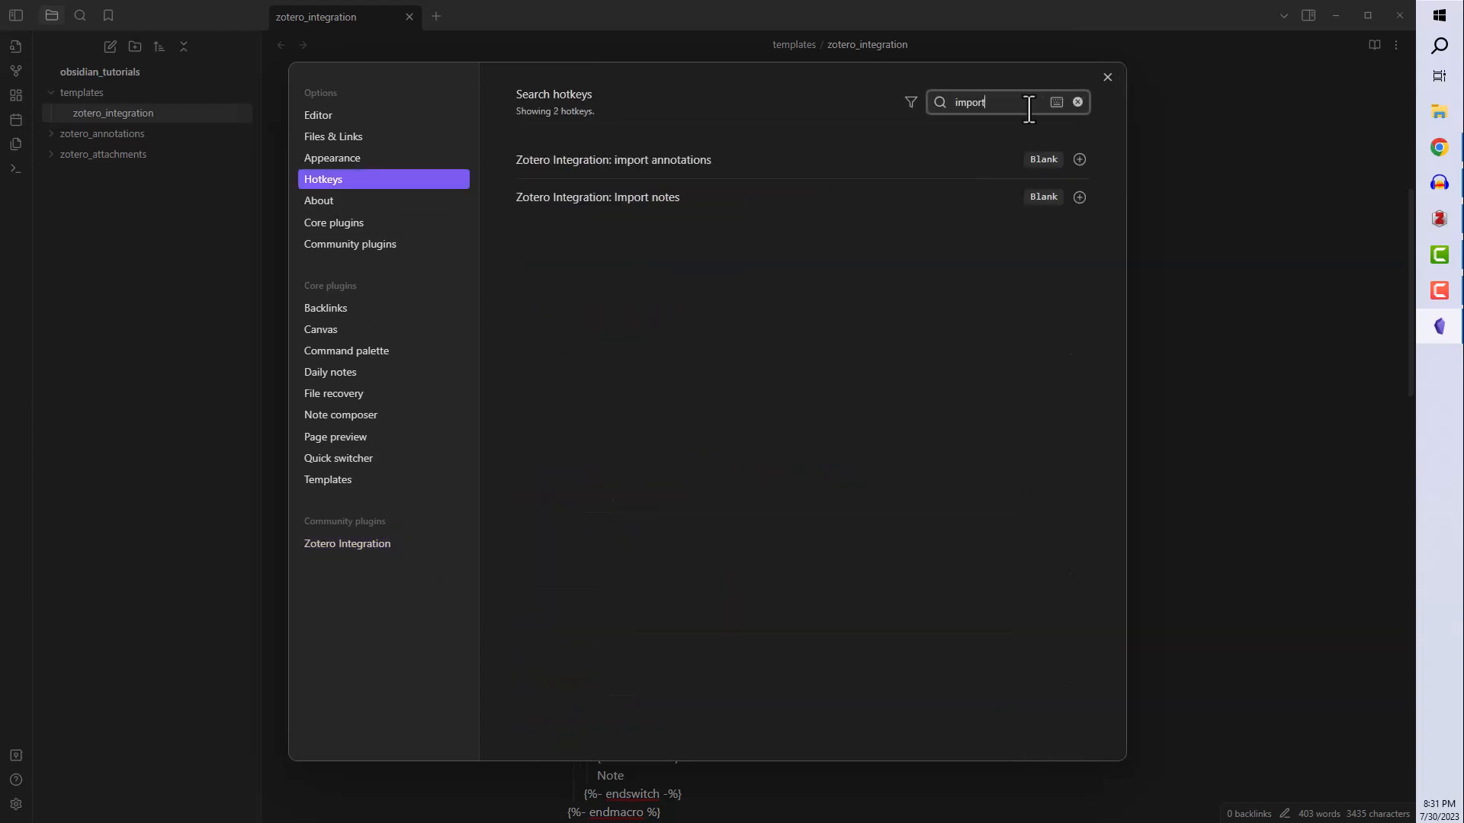
pyautogui.click(1078, 159)
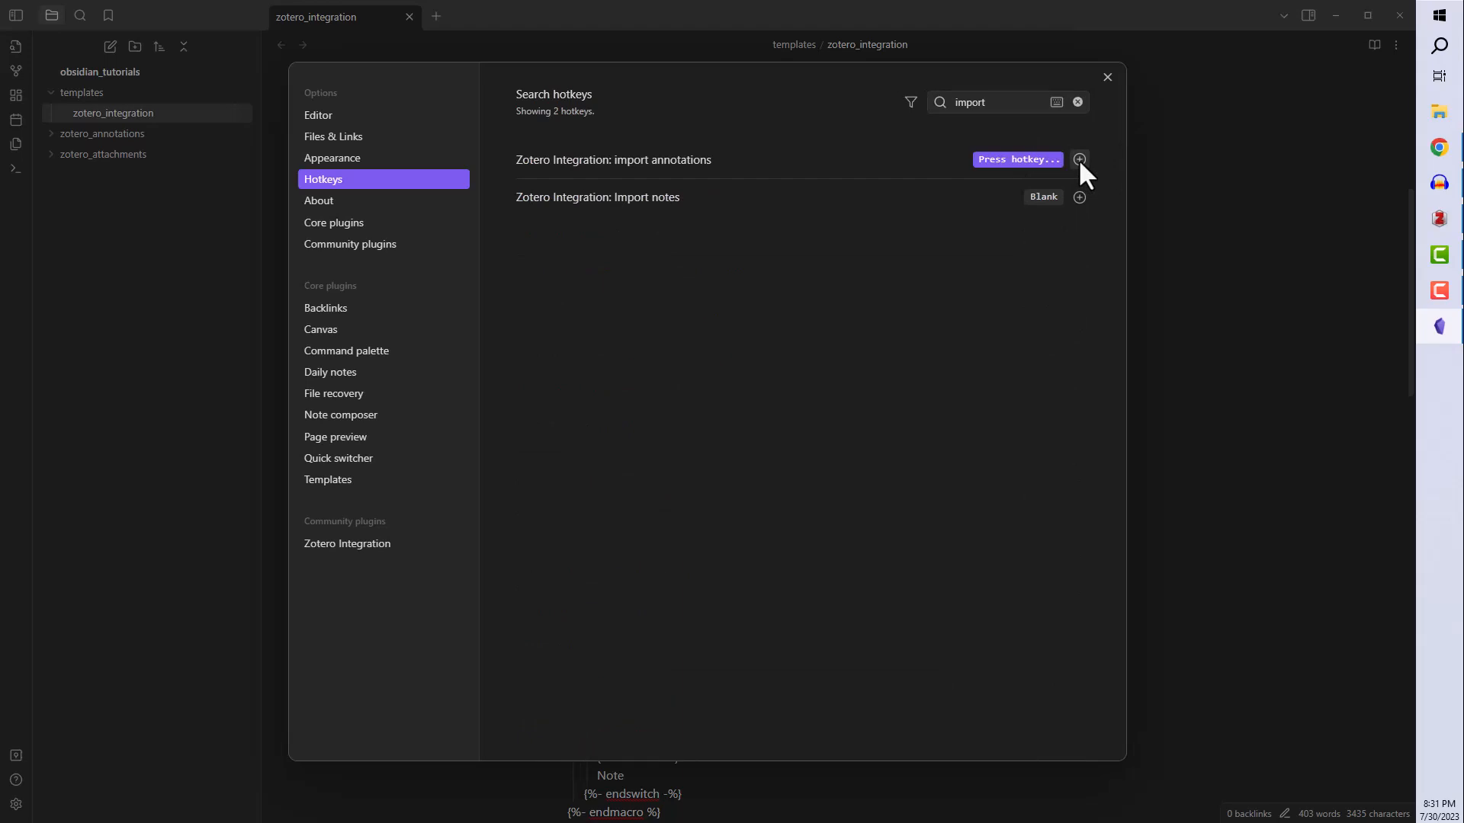
pyautogui.hotkey('ctrl', 'shift', 'i')
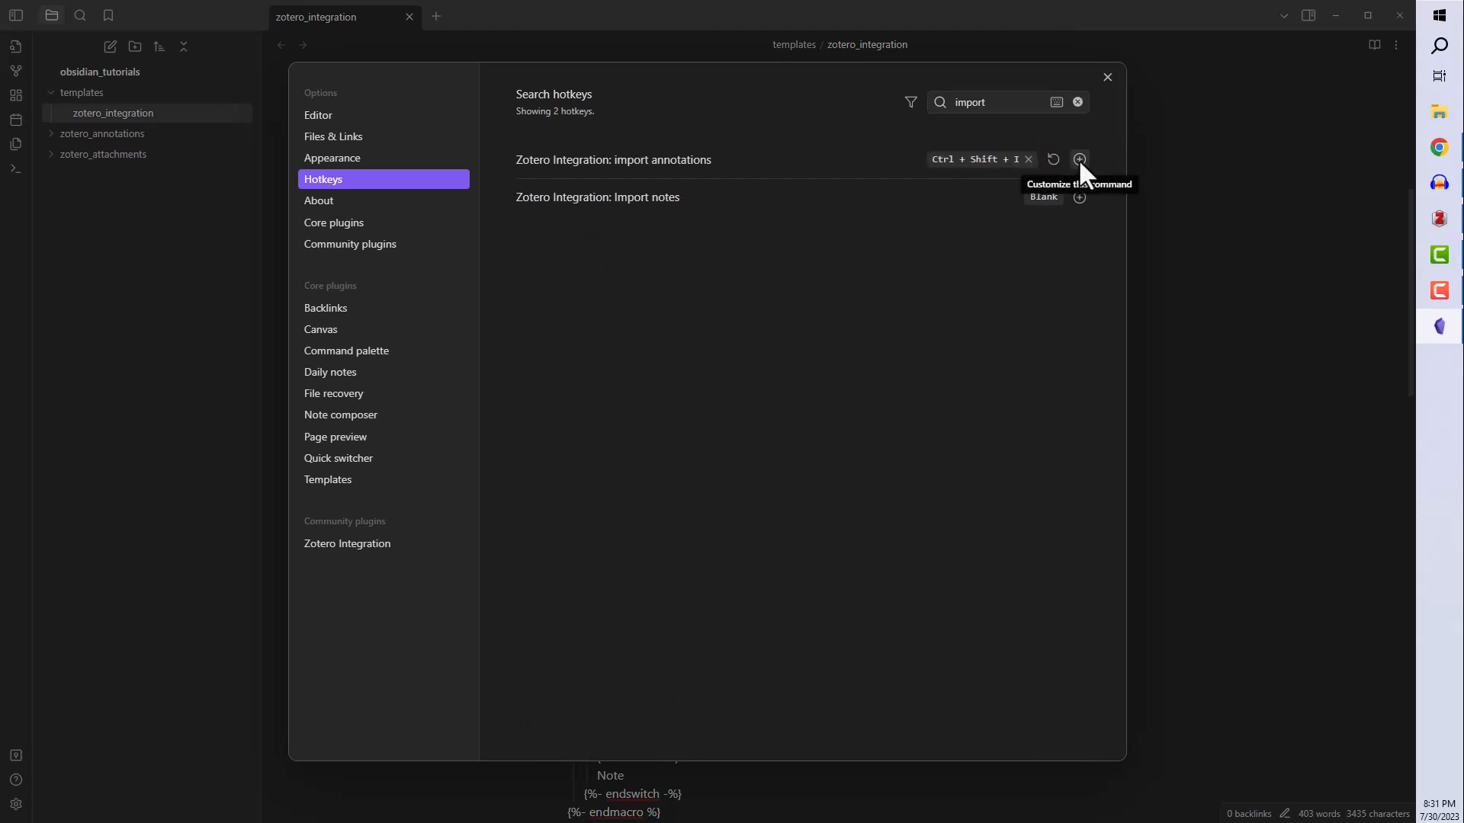
pyautogui.click(1106, 81)
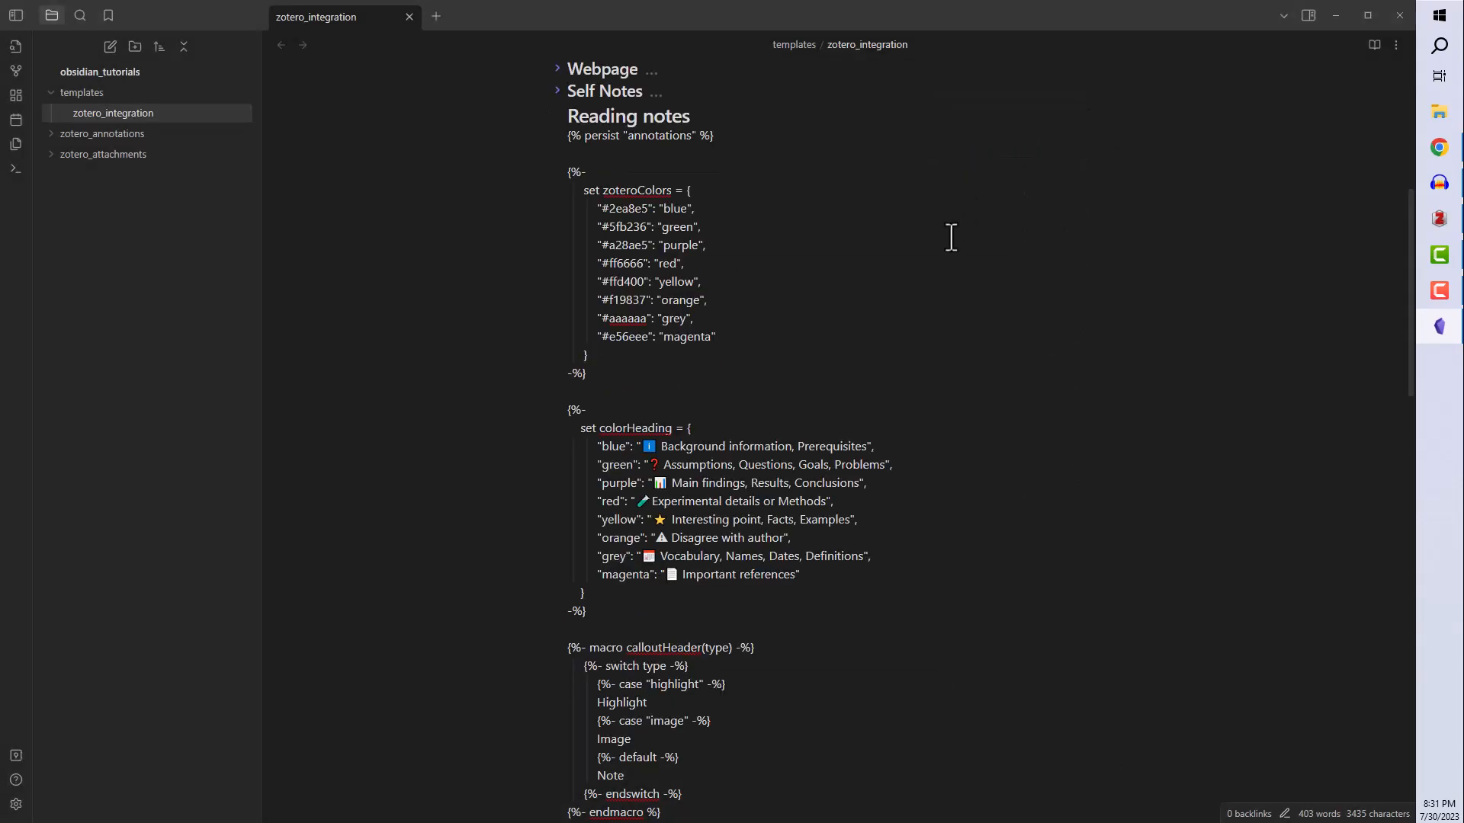
# Close the zotero_integration template and import the annotations of the 2015 Sestrin2 paper, searching Zotero by the first author's surname
pyautogui.click(409, 17)
pyautogui.hotkey('ctrl', 'shift', 'i')
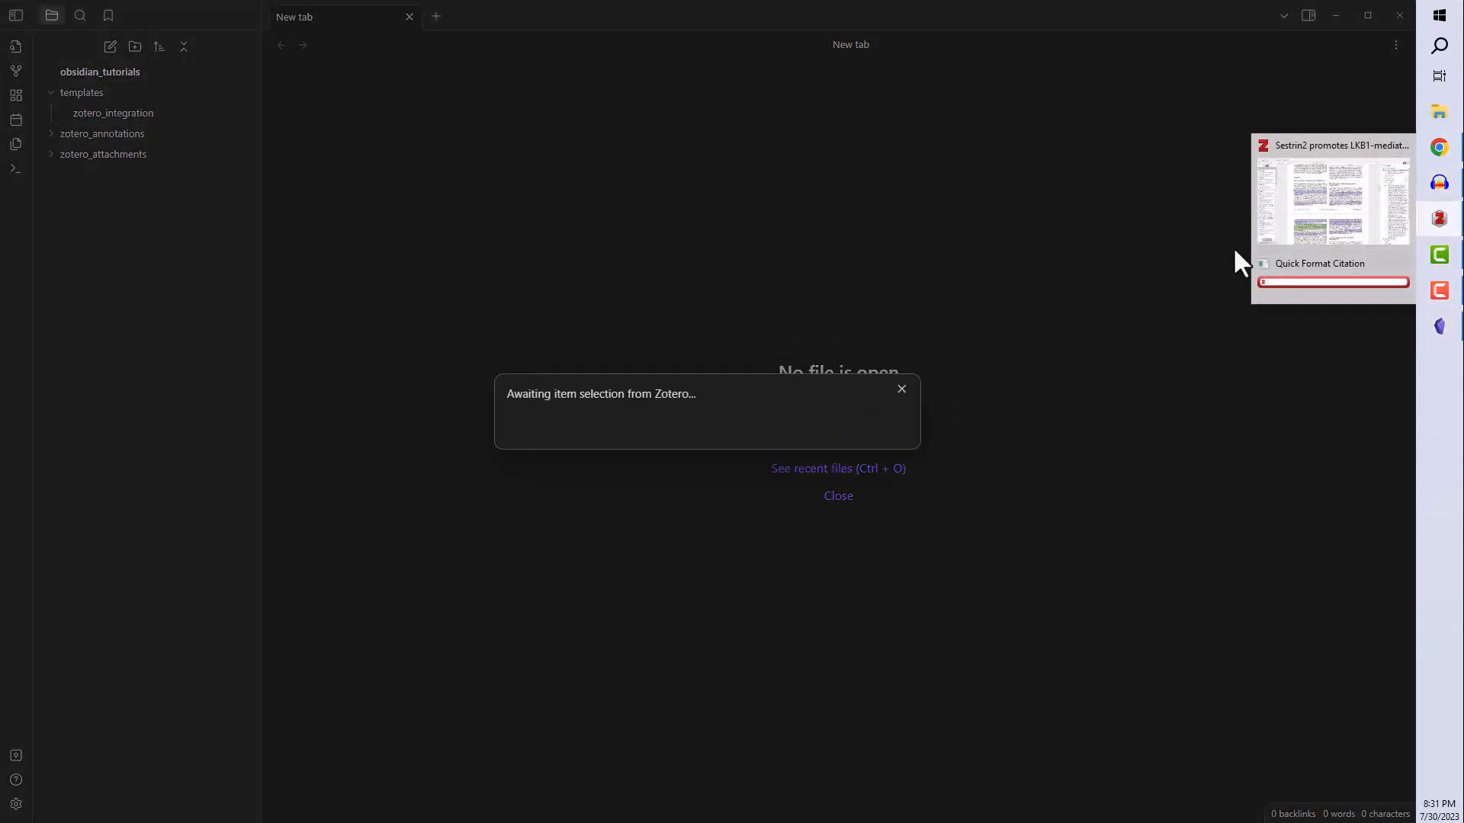
pyautogui.click(1297, 287)
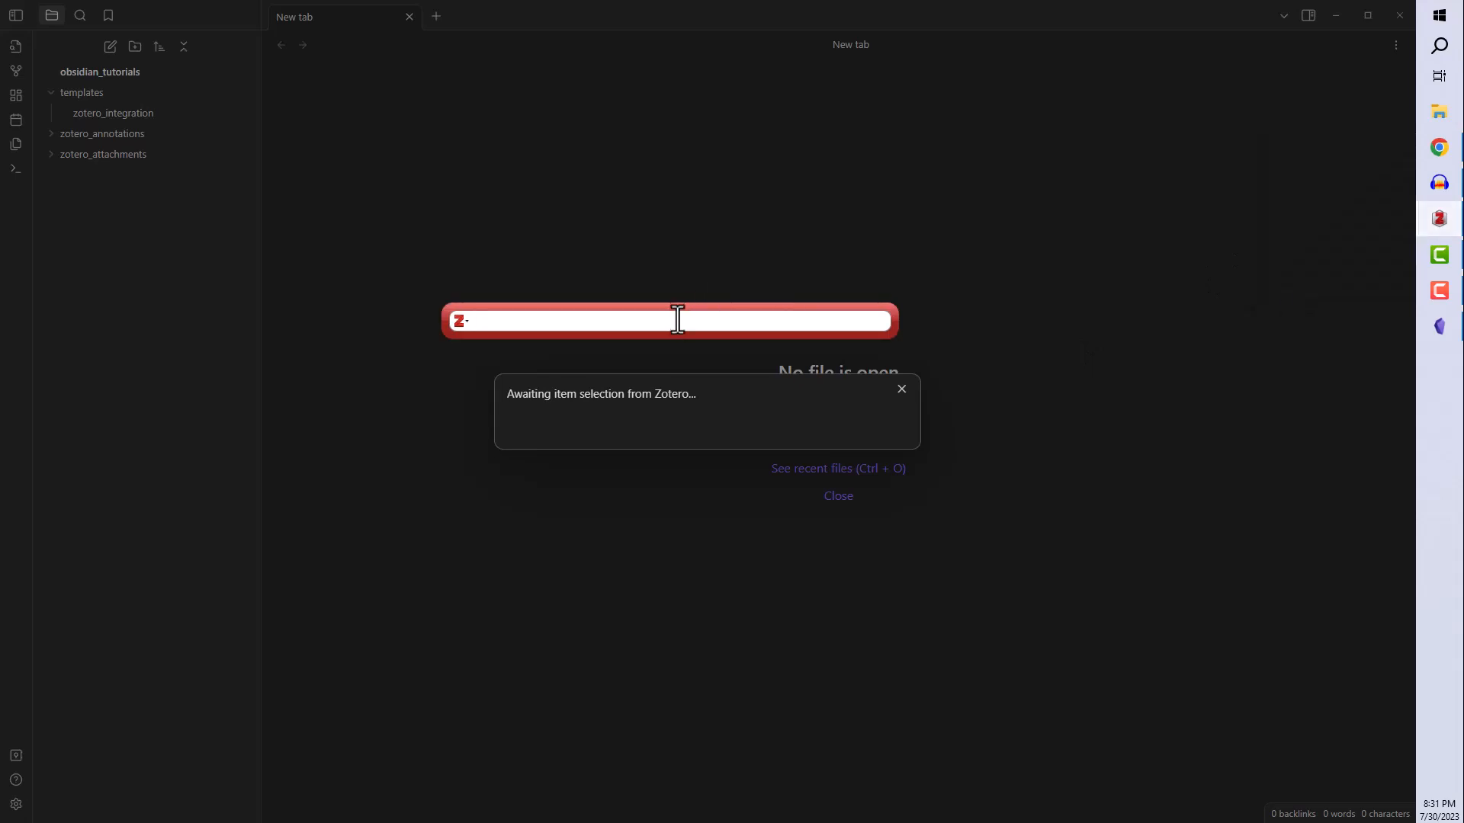
pyautogui.write('morri')
pyautogui.press('Return')
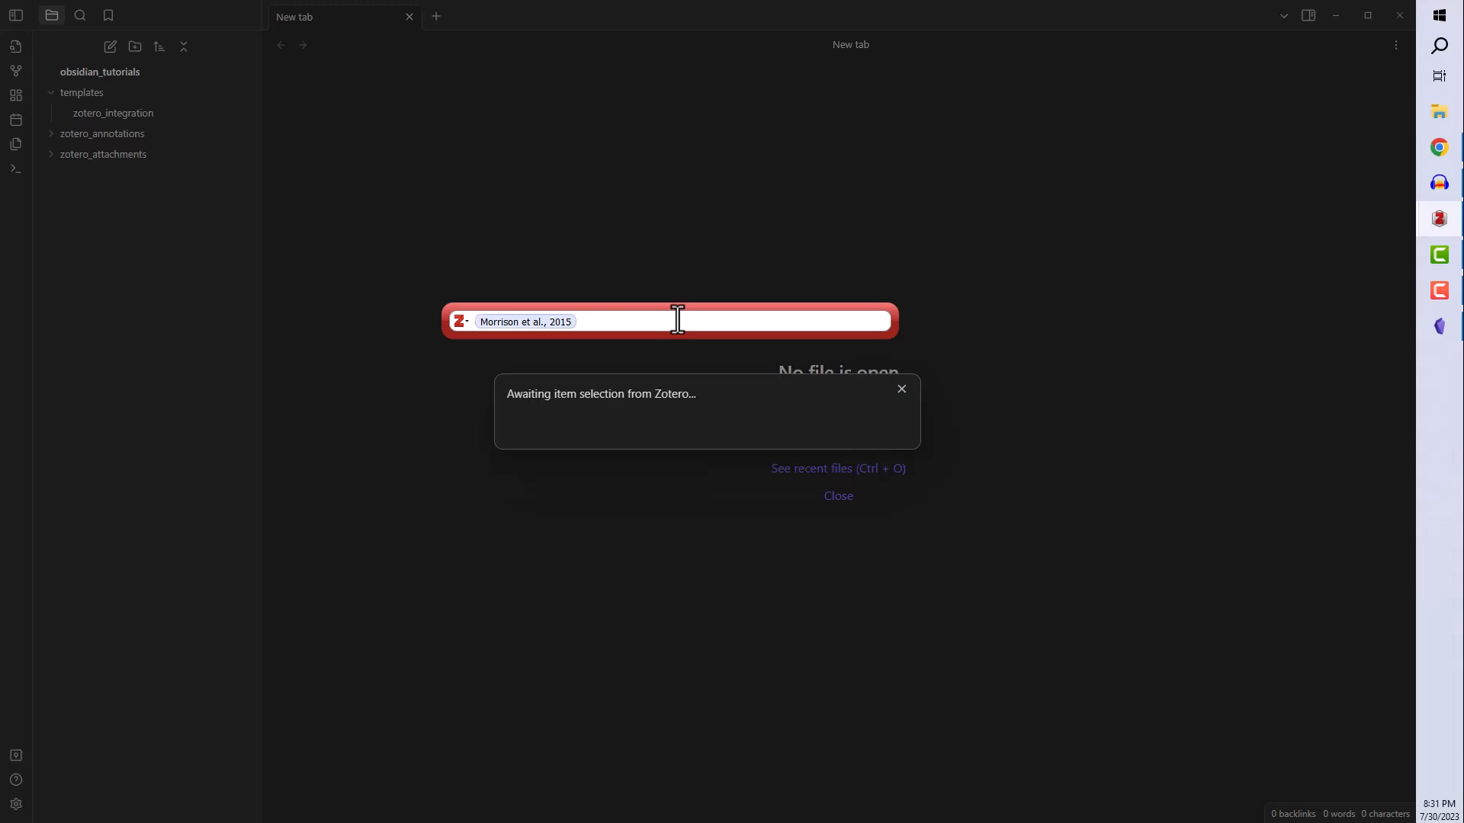
pyautogui.press('Return')
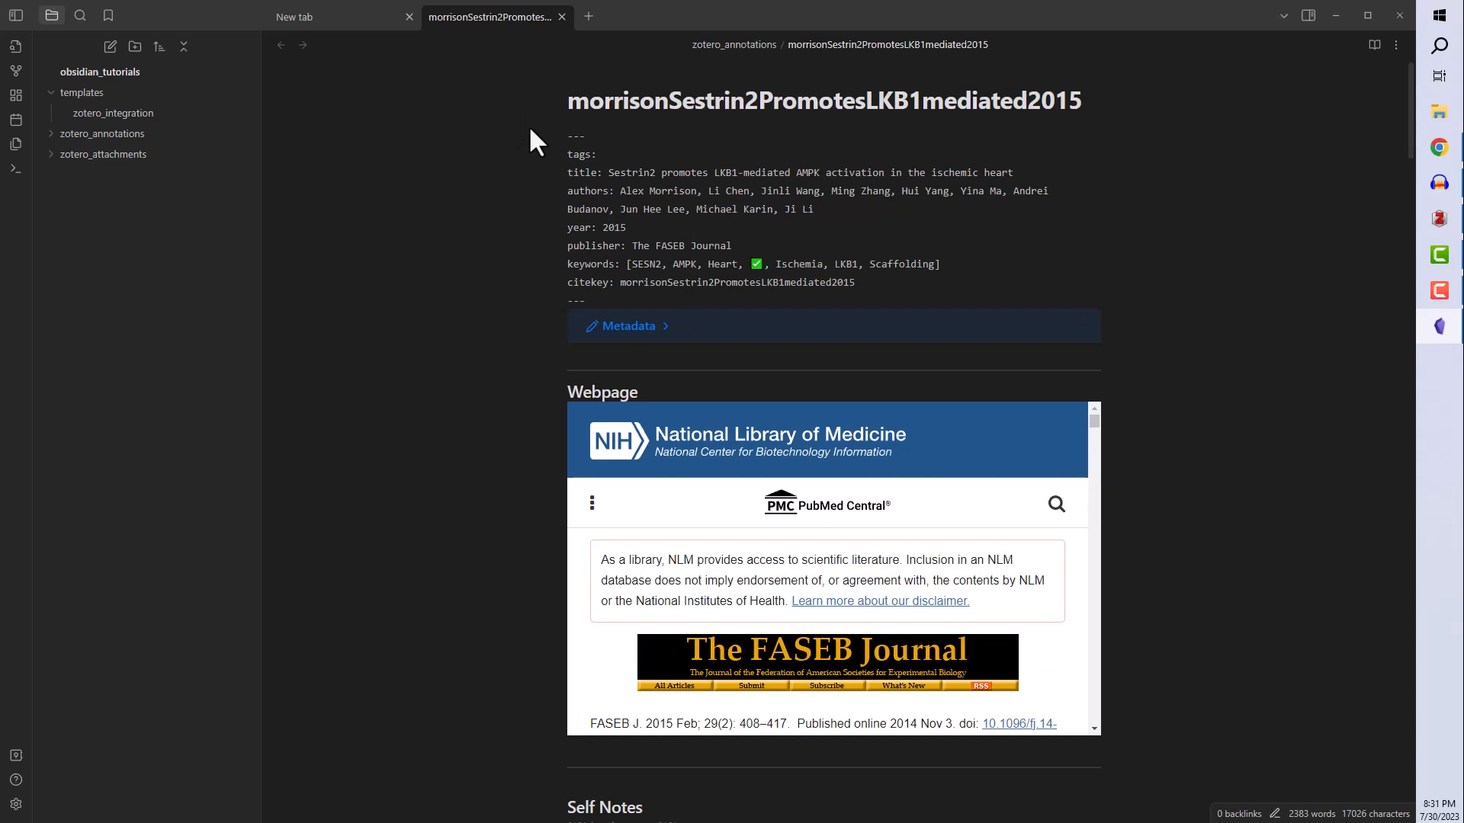
# Examine the imported note's title, expanded metadata, webpage, self notes and reading notes through to the Assumptions, Questions, Goals, Problems highlights
pyautogui.doubleClick(572, 100)
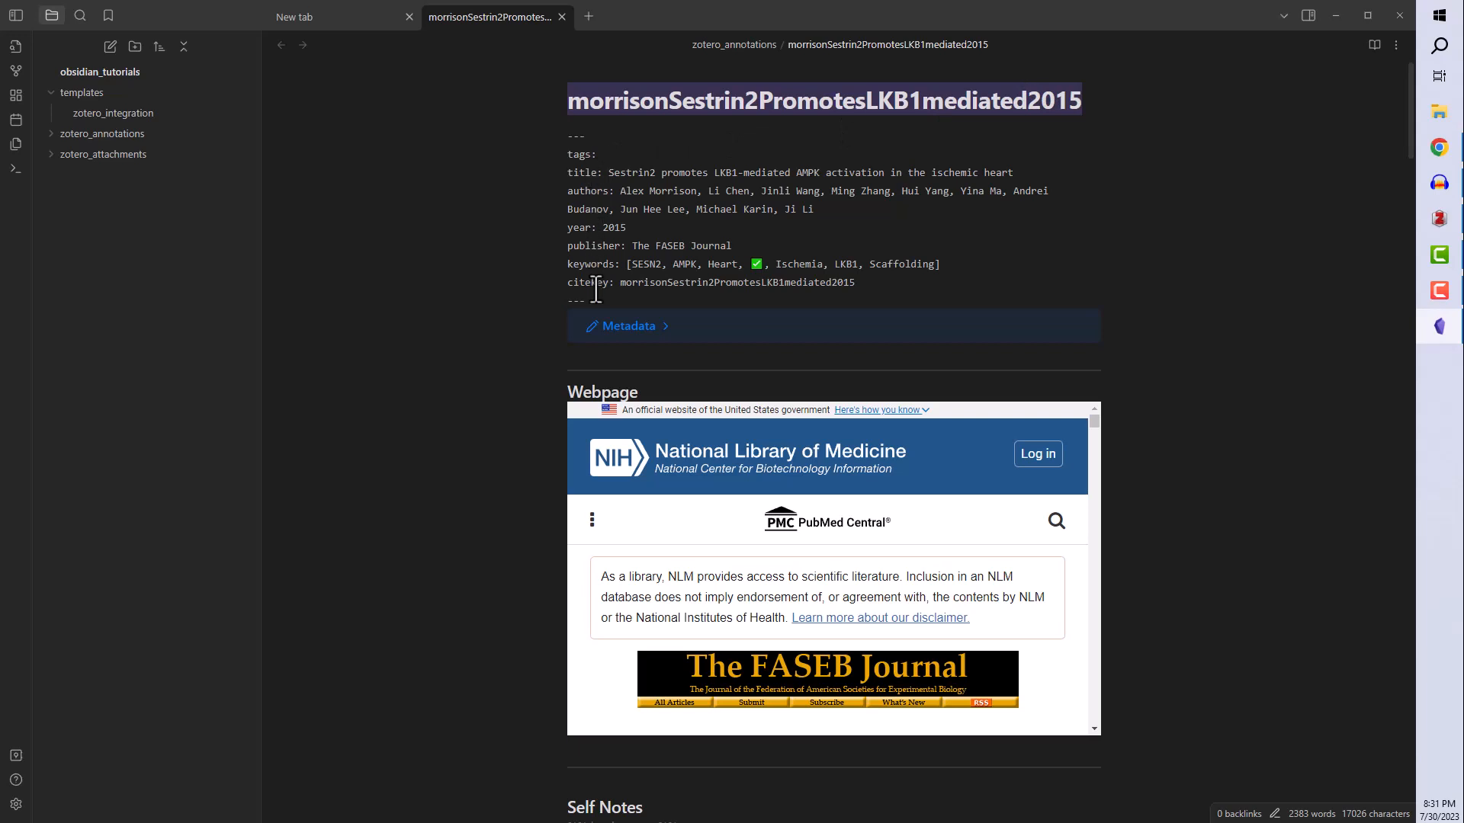
pyautogui.scroll(-2, 599, 297)
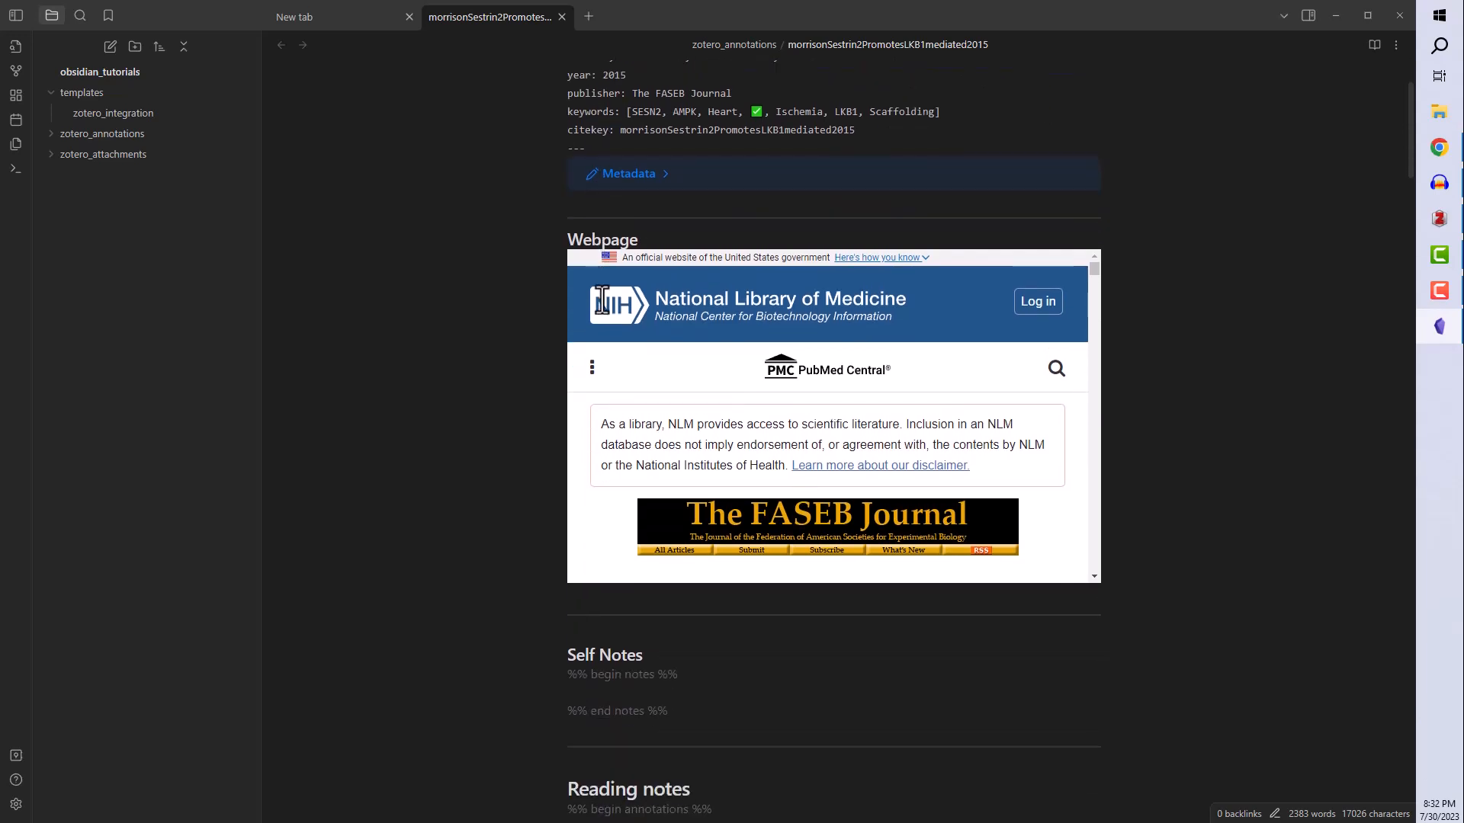
pyautogui.click(660, 175)
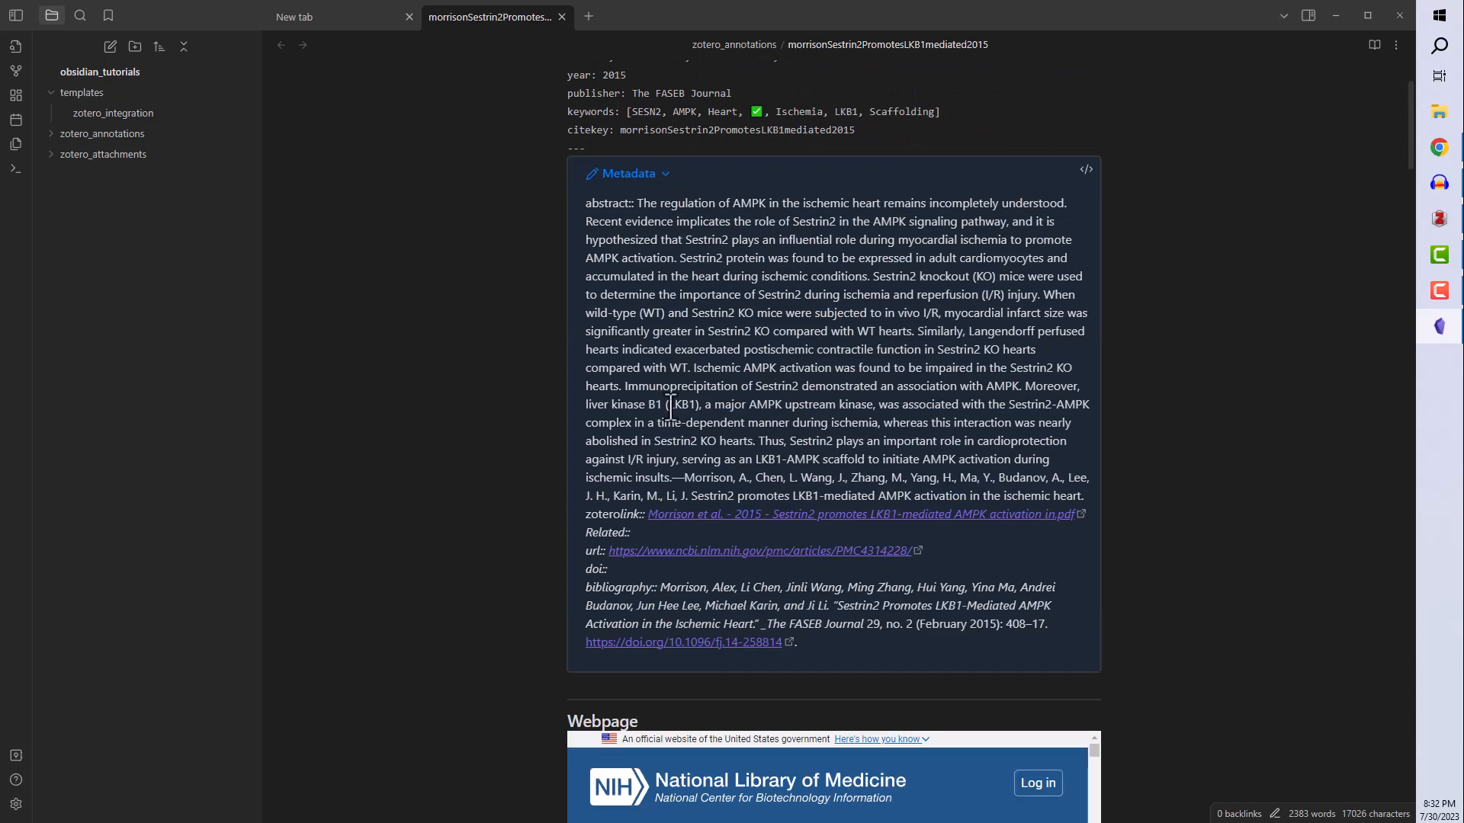
pyautogui.scroll(-1, 692, 577)
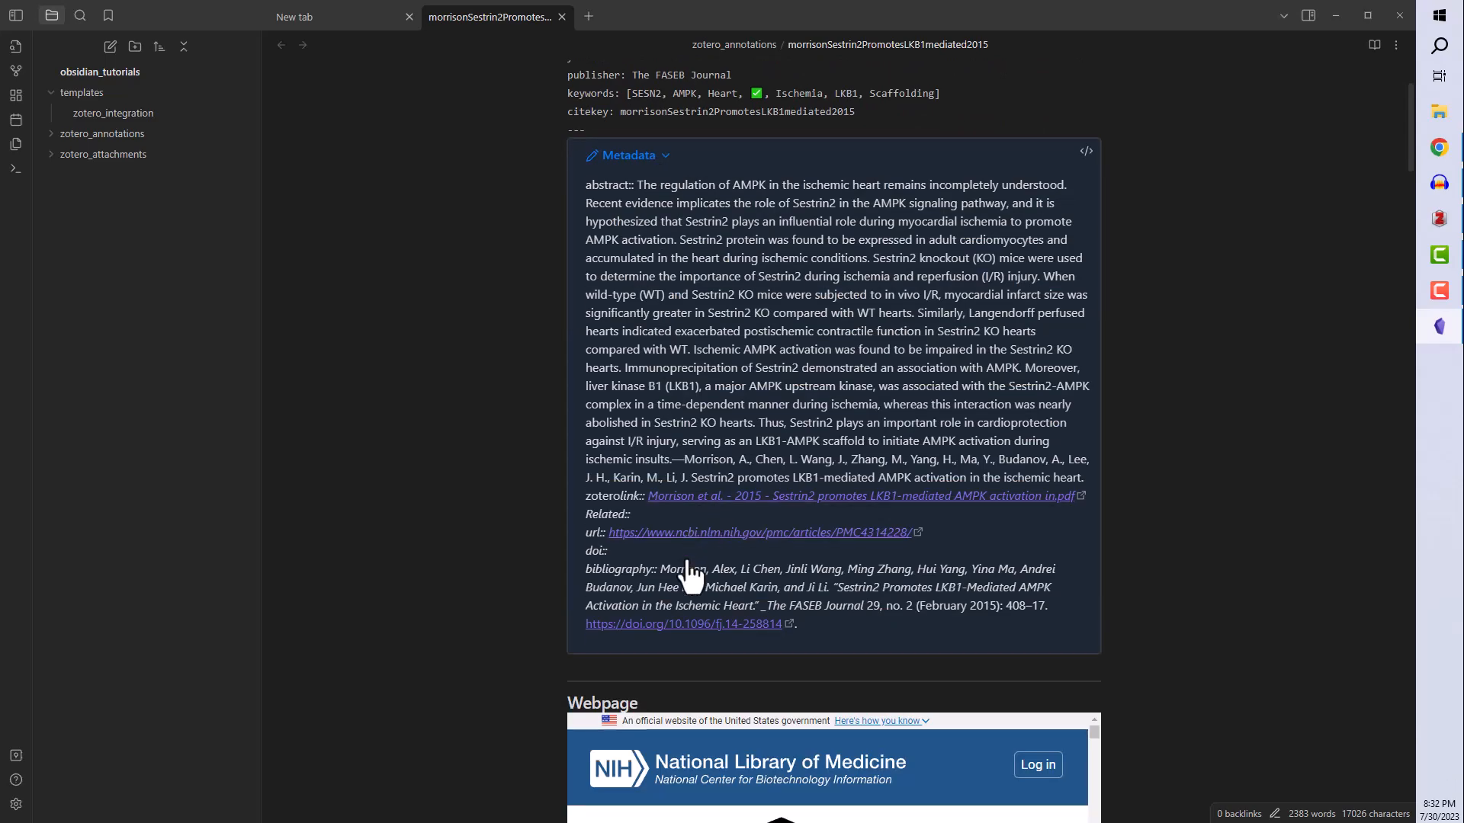
pyautogui.scroll(-4, 690, 564)
pyautogui.scroll(-1, 688, 560)
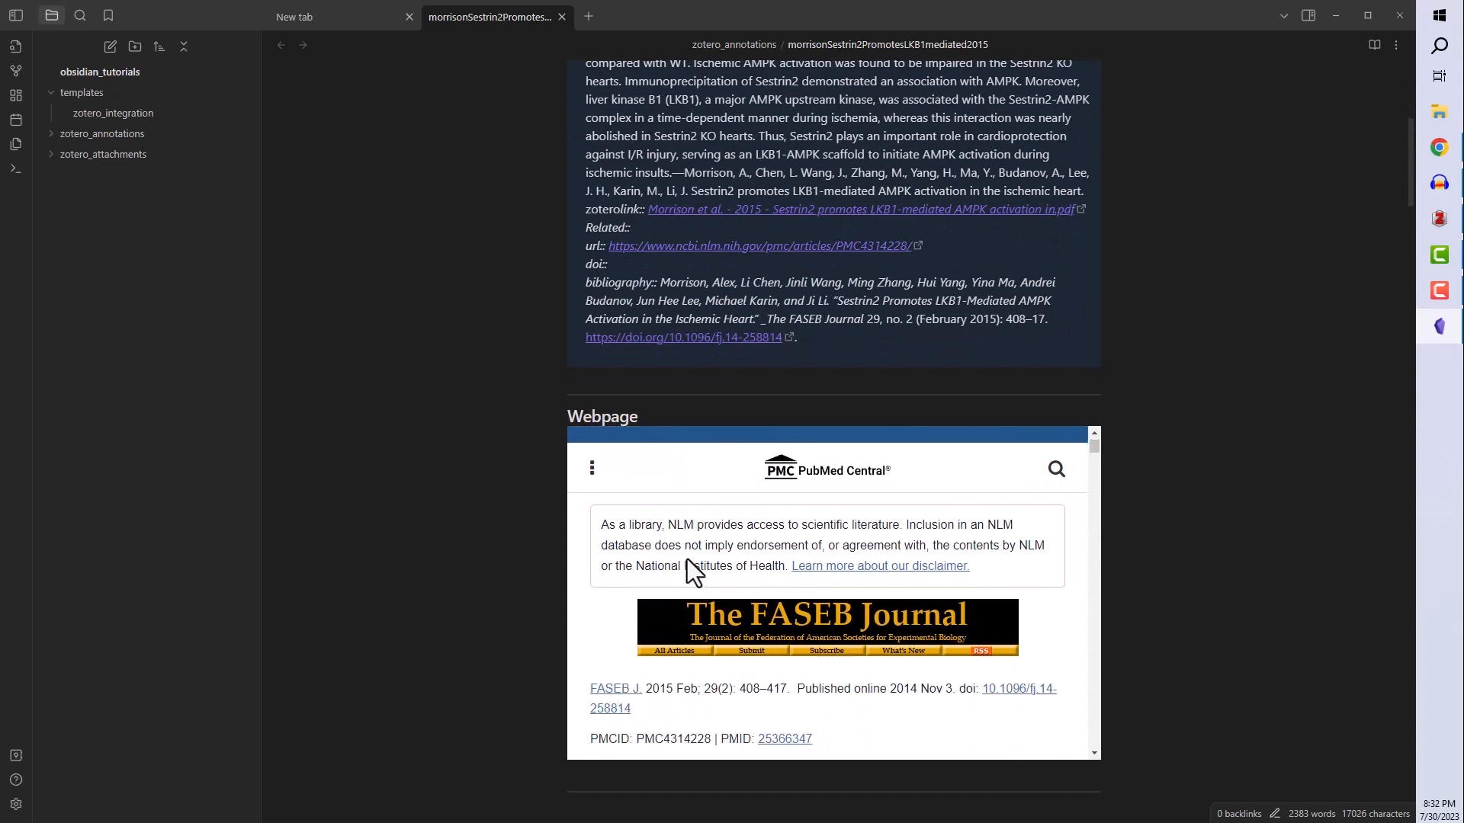
pyautogui.scroll(-3, 487, 536)
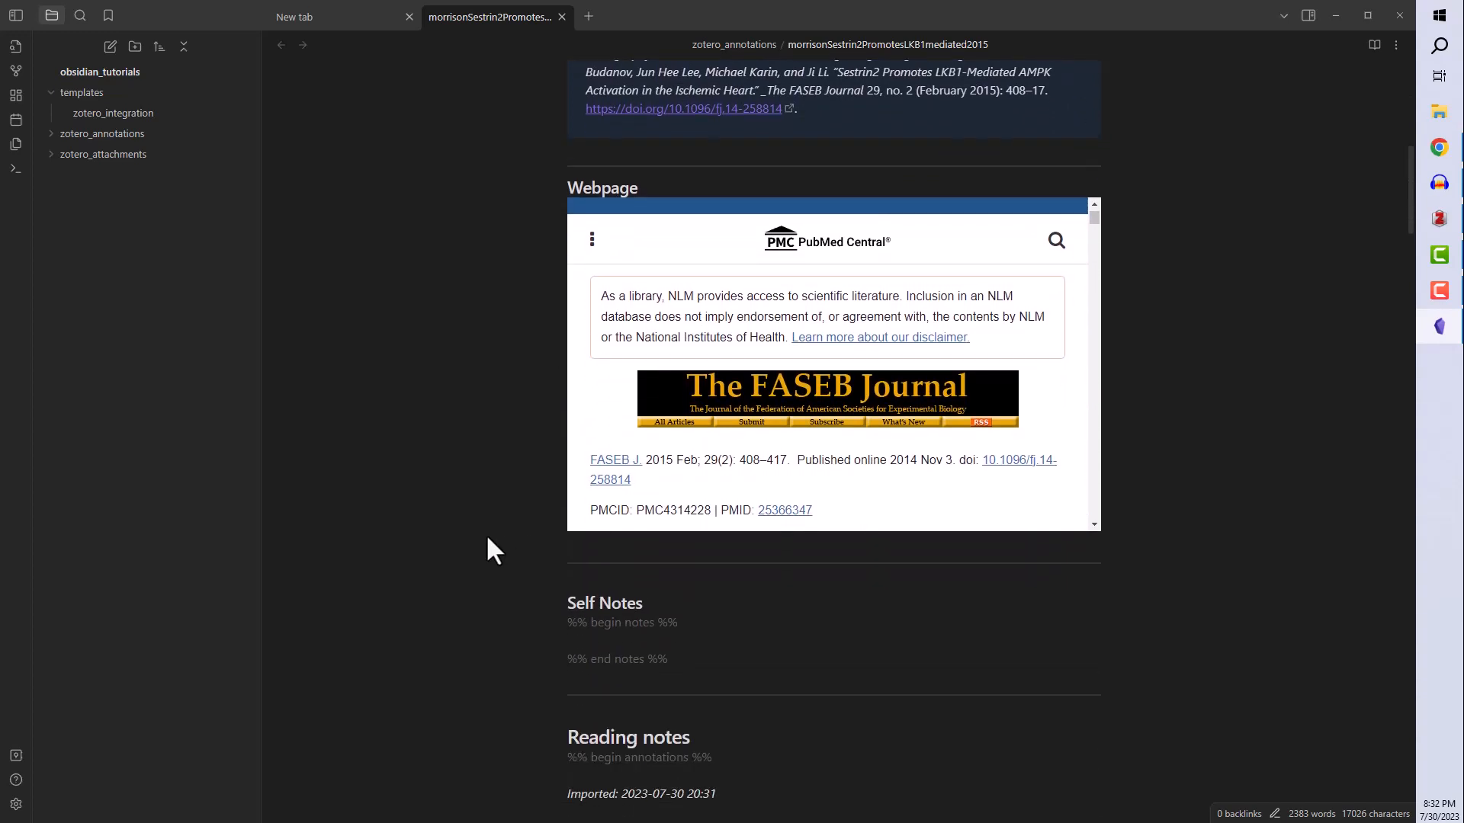
pyautogui.scroll(-10, 486, 533)
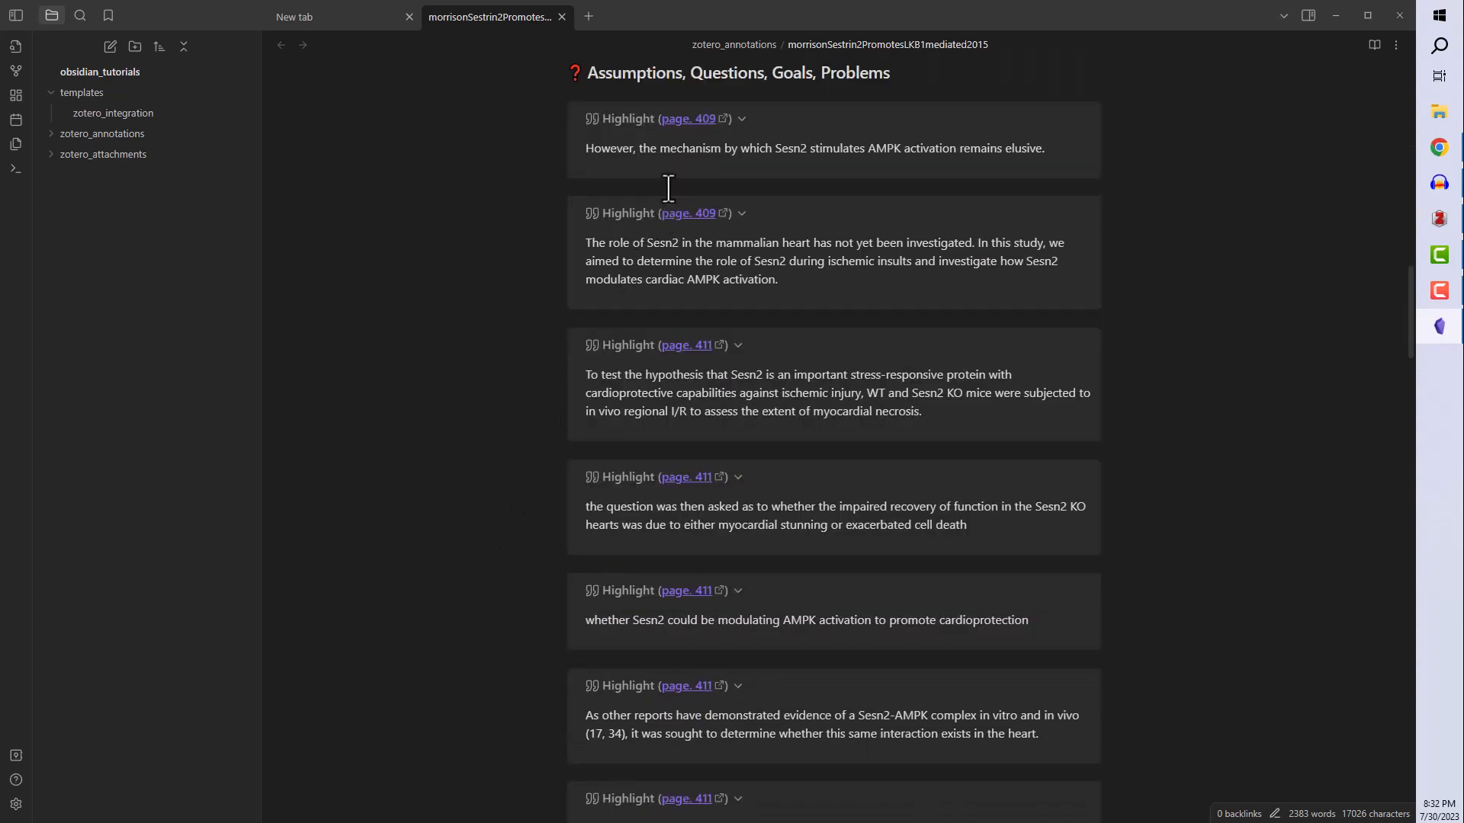
# Follow the first page 409 highlight link to its passage in Zotero, and back in Obsidian review the main findings highlights and image annotation
pyautogui.click(694, 139)
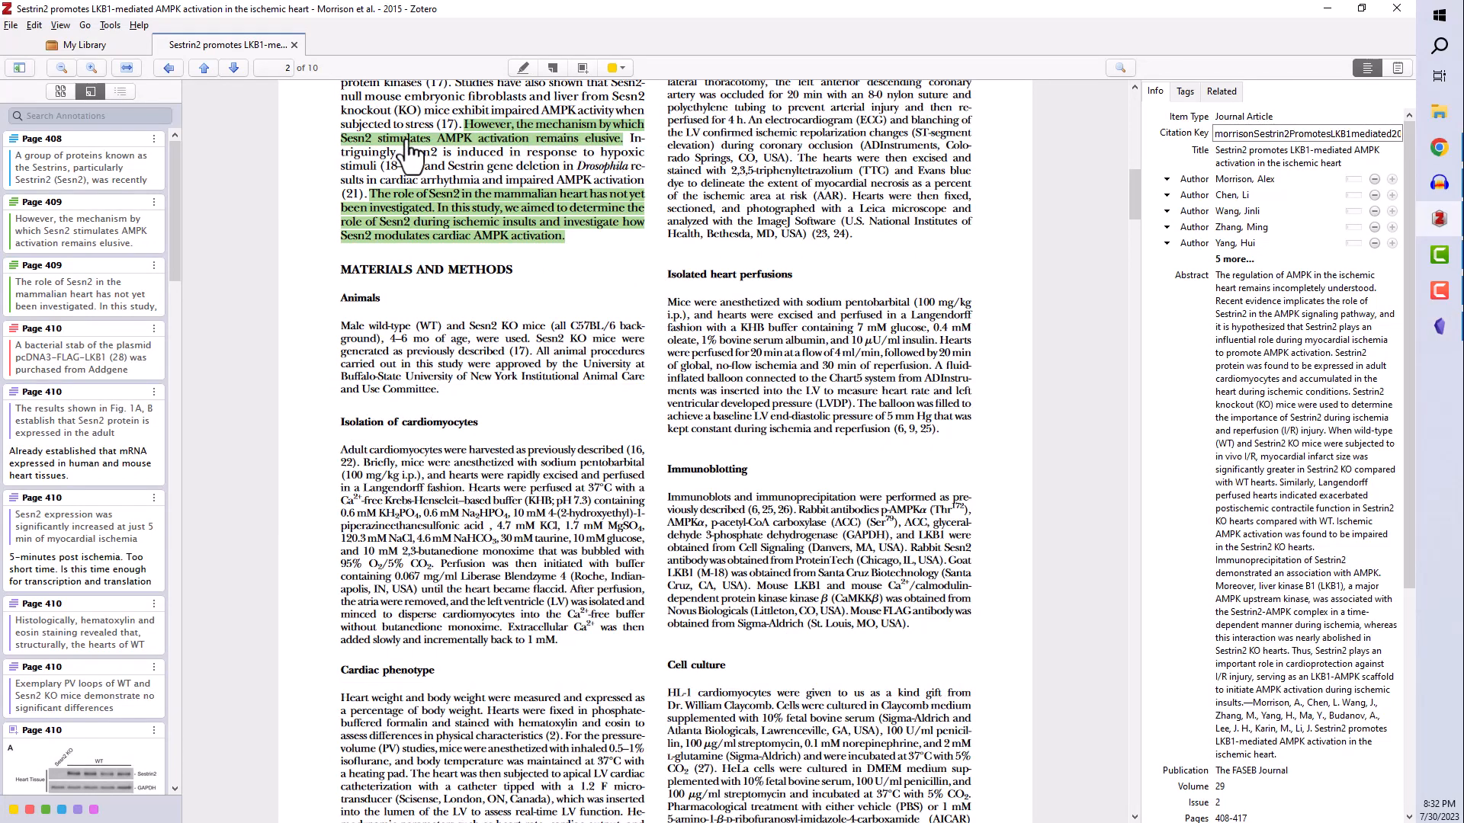
pyautogui.click(1325, 8)
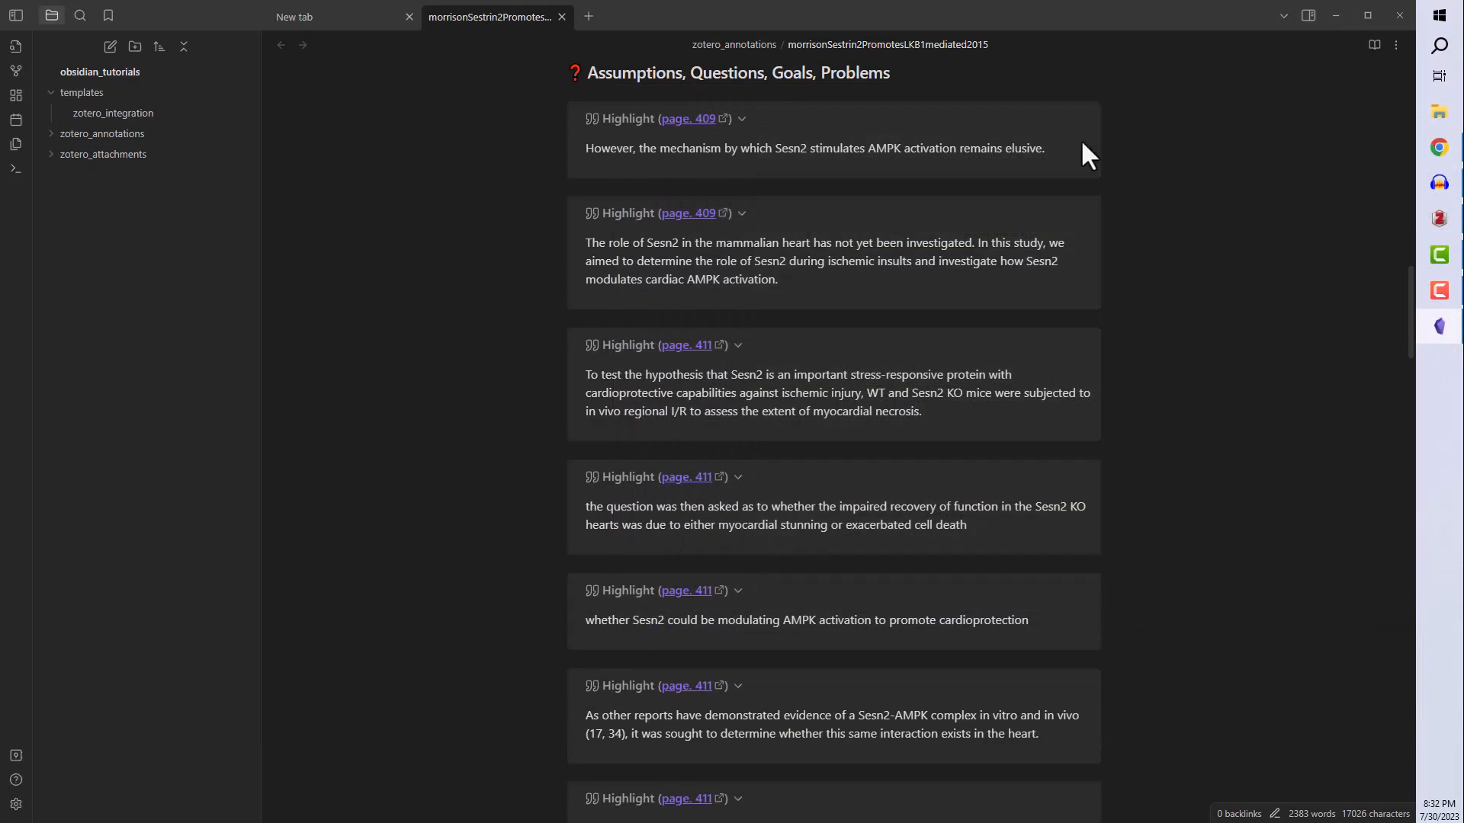
pyautogui.scroll(-4, 1037, 229)
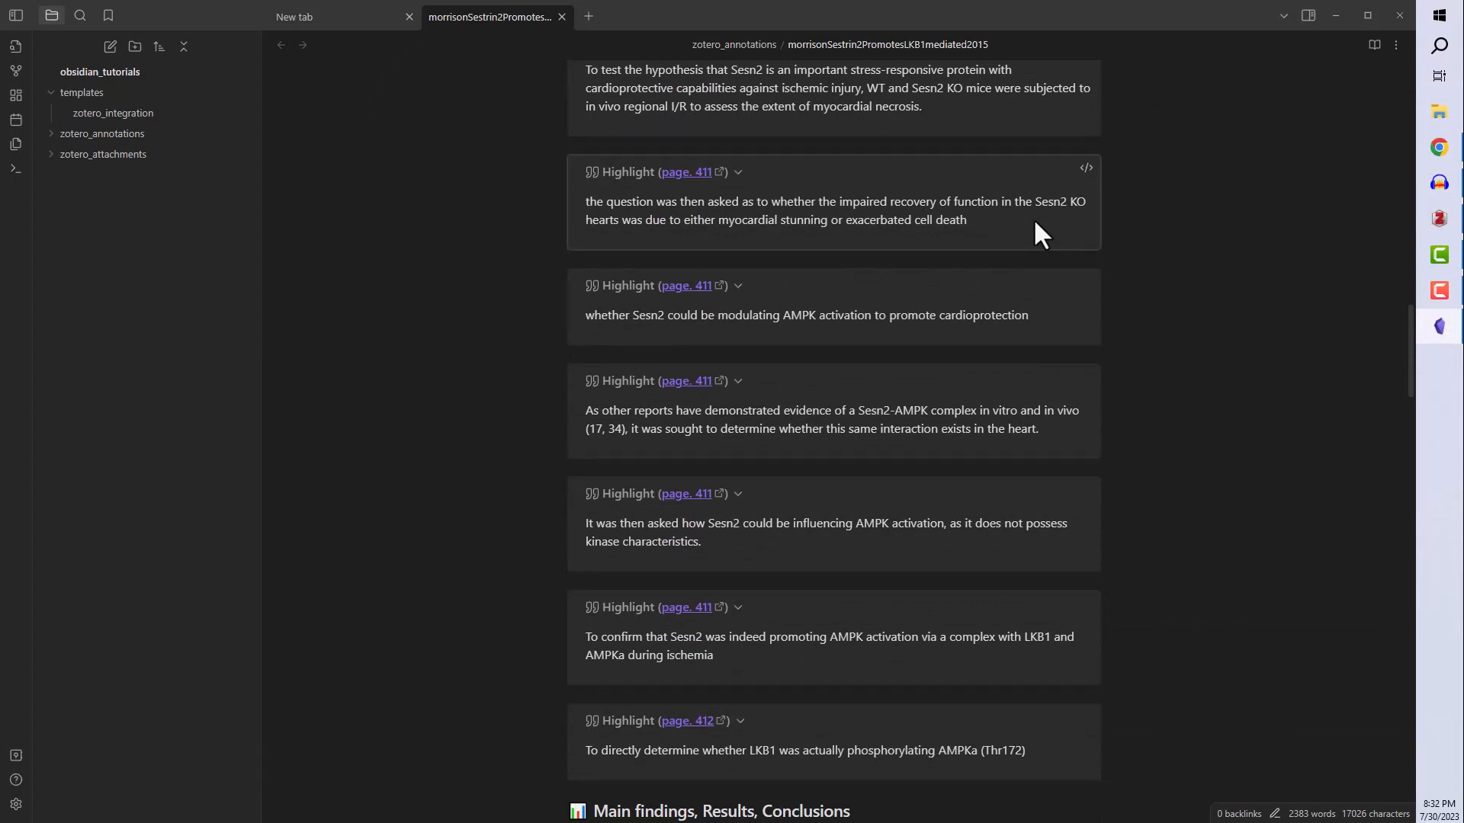
pyautogui.scroll(-6, 1037, 229)
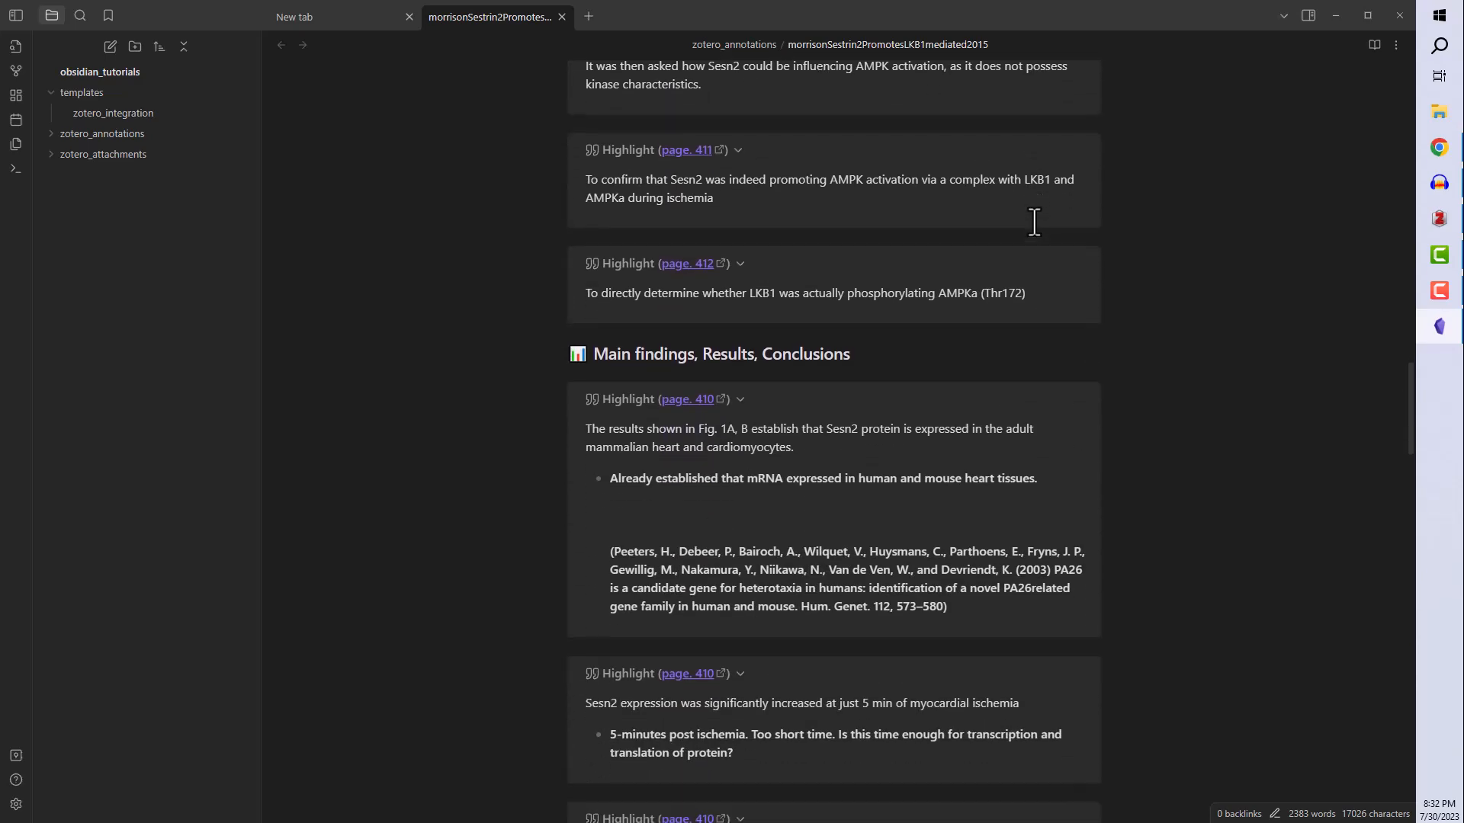
pyautogui.scroll(-9, 1034, 222)
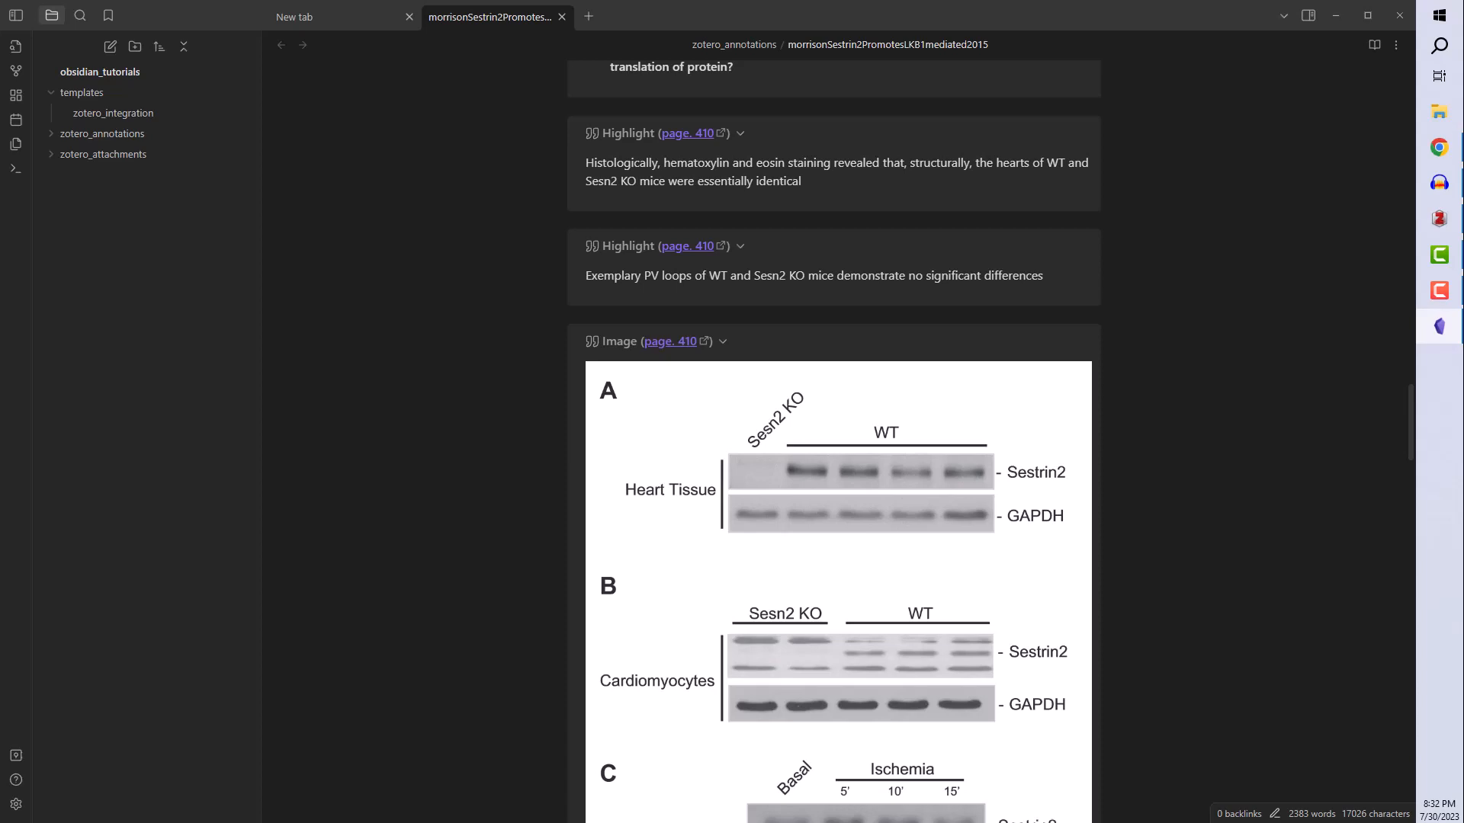
pyautogui.press('F10')
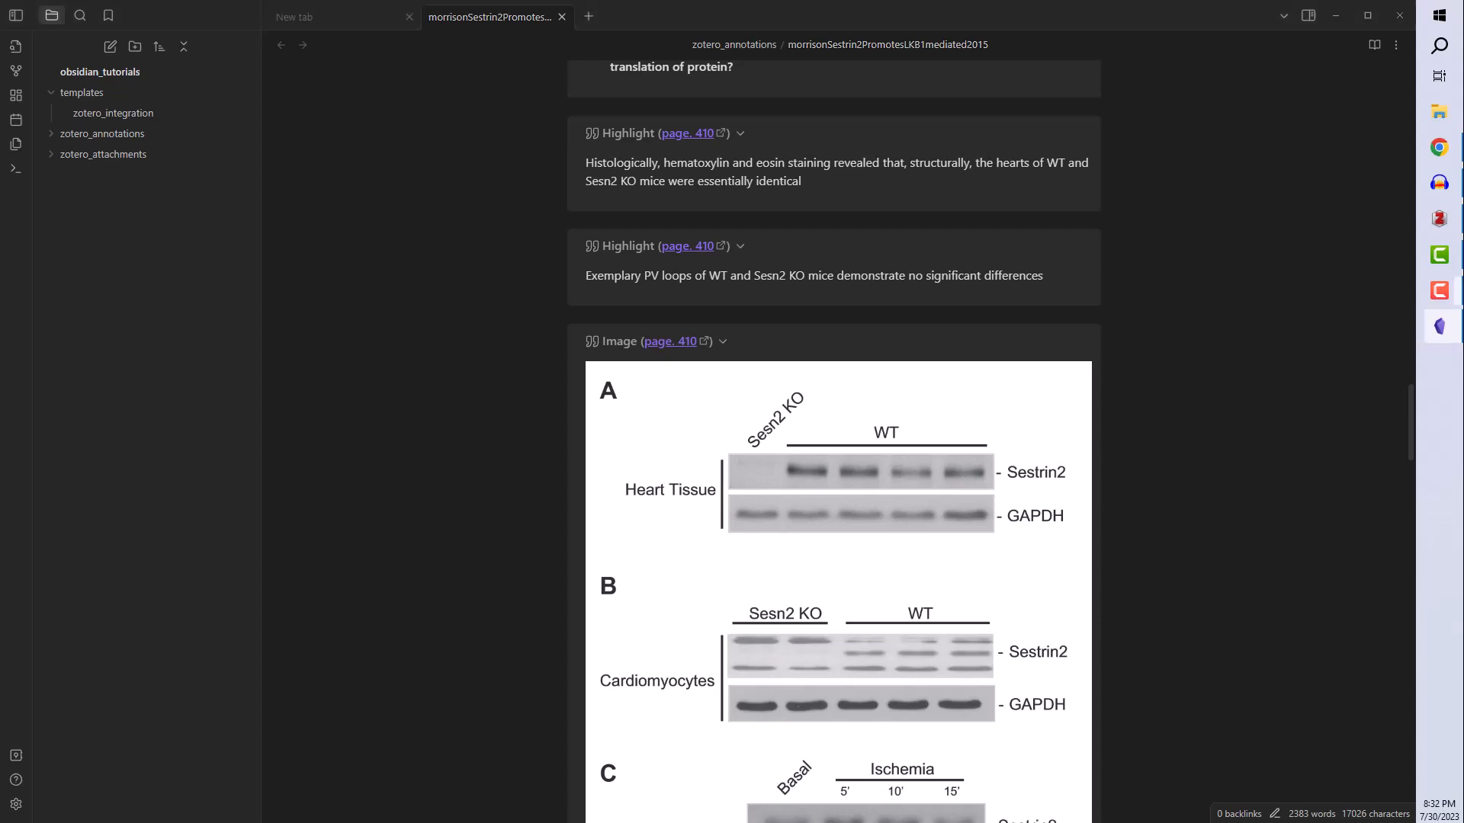